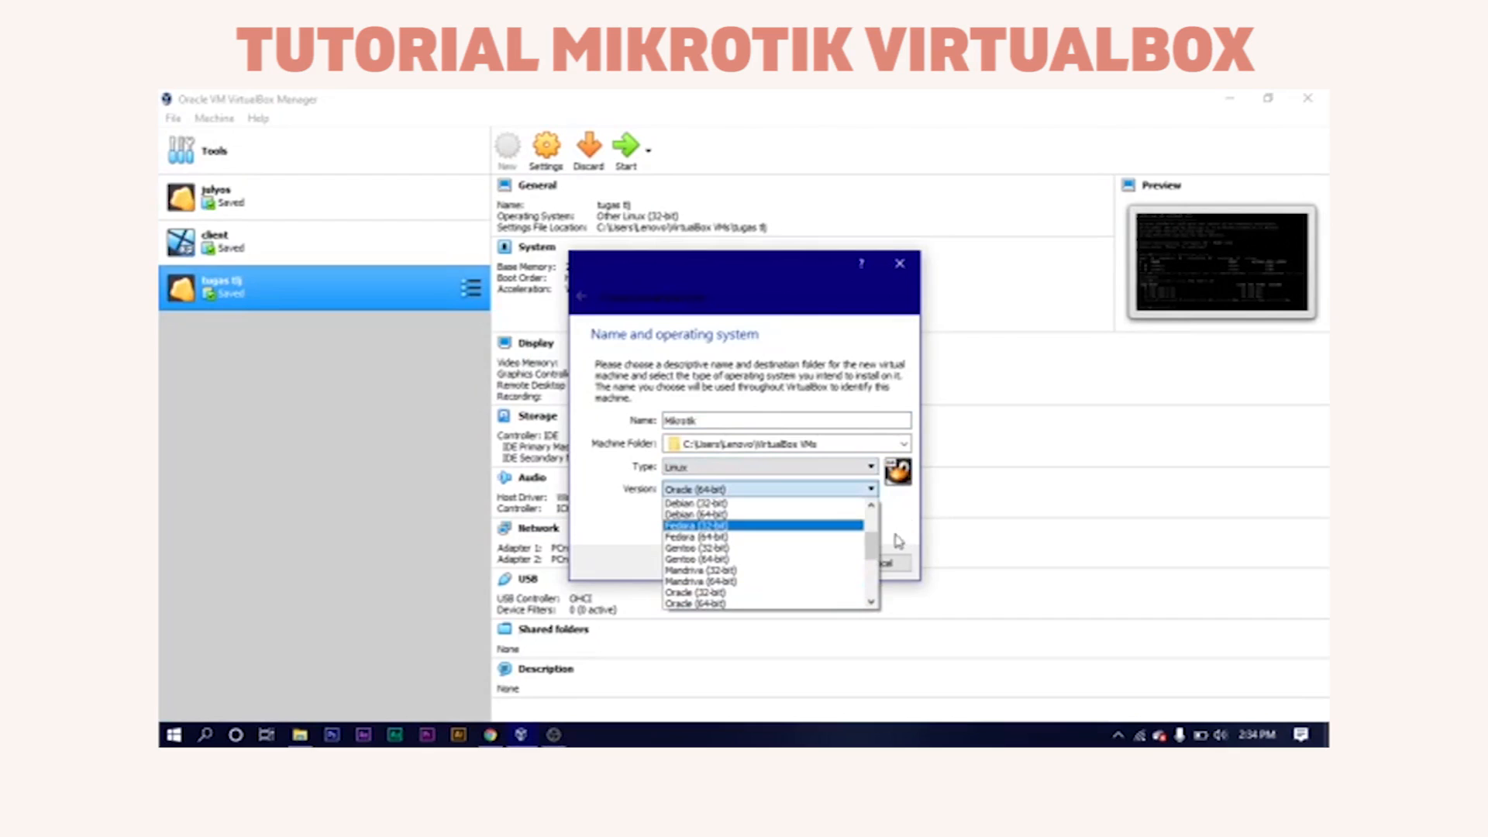
Choose Other Linux (32-bit) as the version and keep 256 MB of memory.
{"action": "left_click_drag", "start_coordinate": [872, 545], "coordinate": [874, 578]}
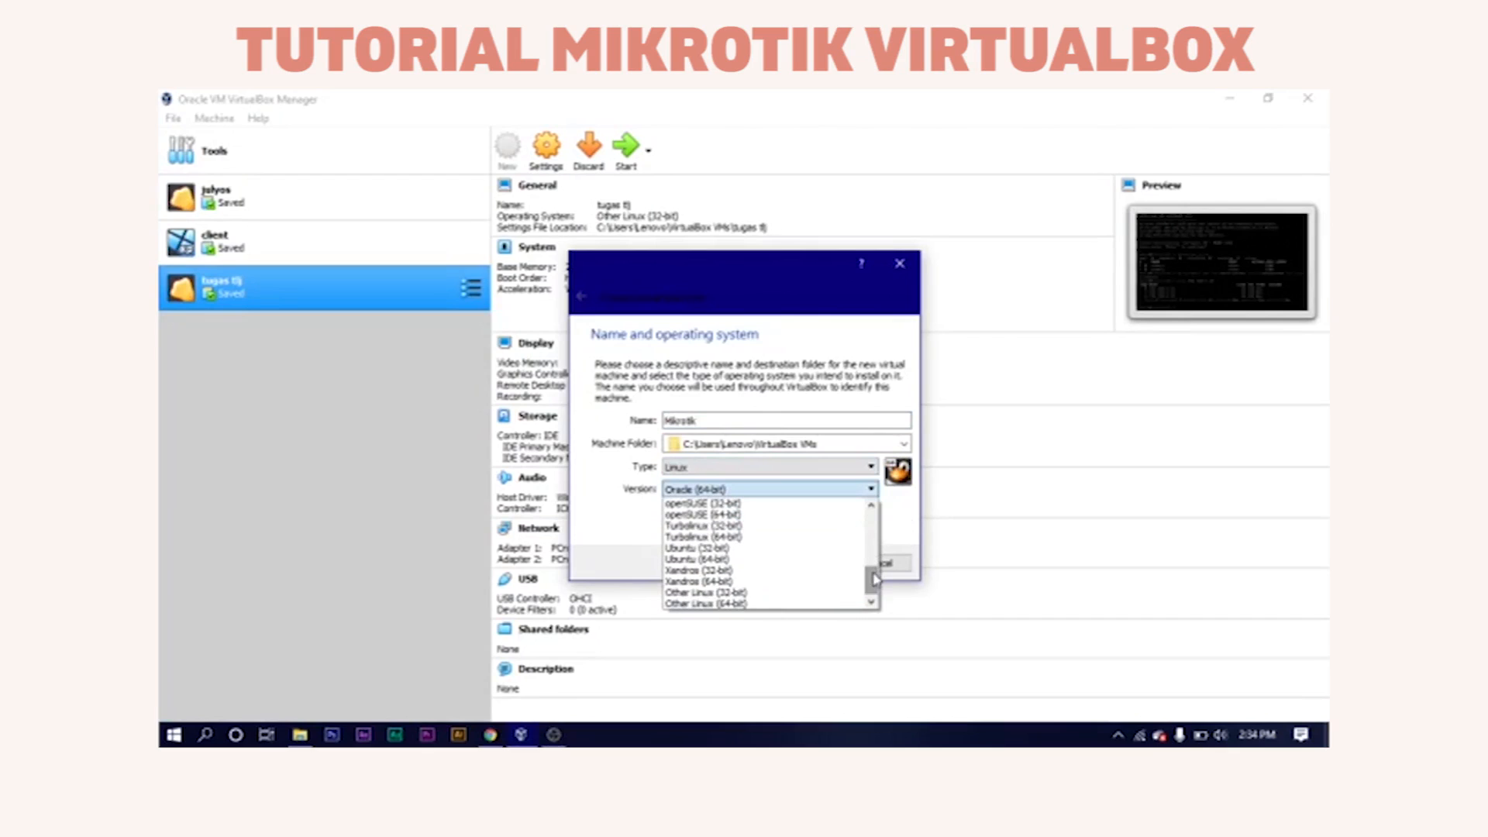
{"action": "left_click", "coordinate": [779, 592]}
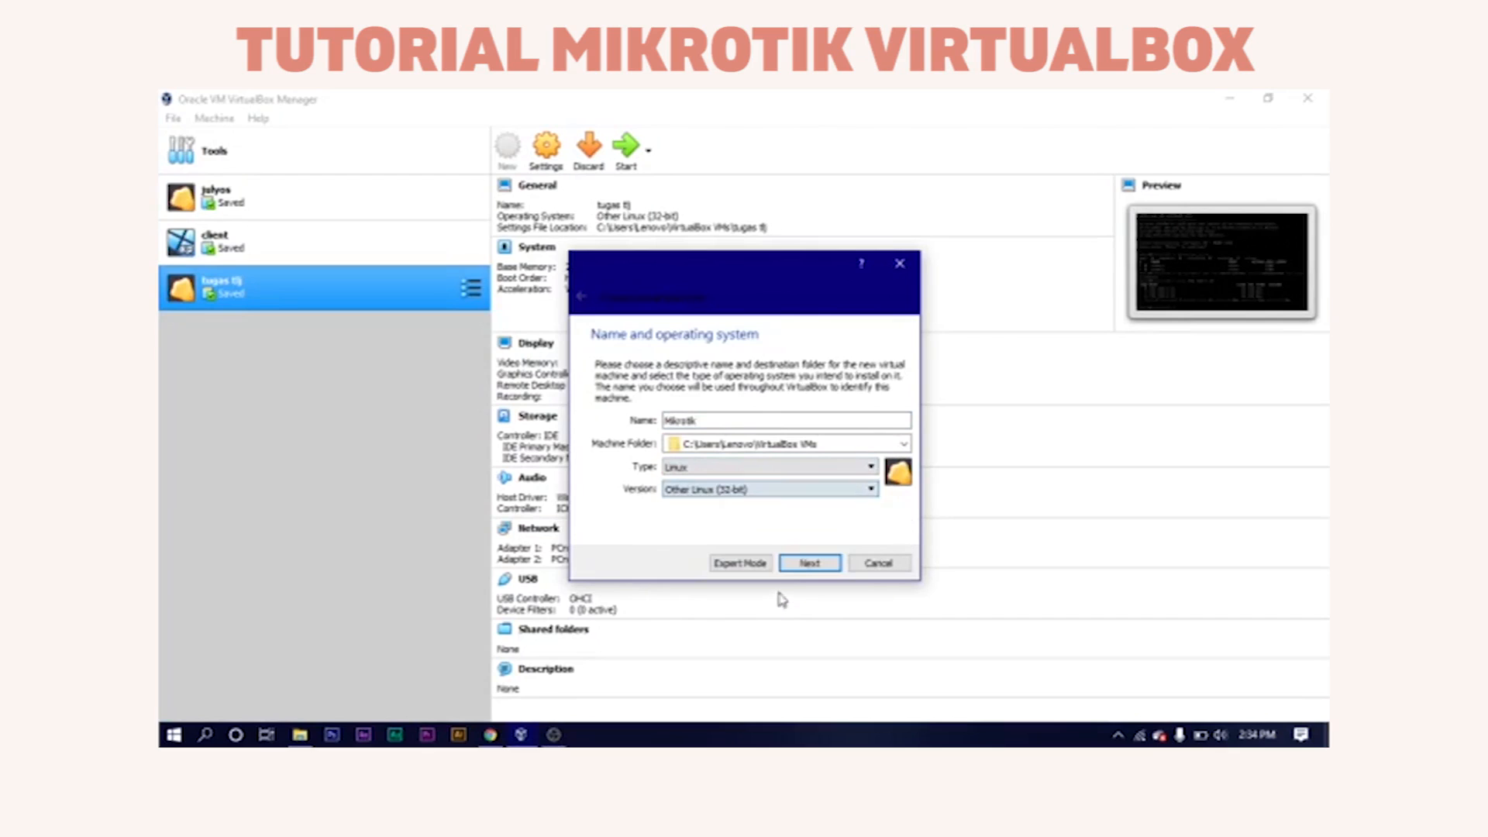
{"action": "left_click", "coordinate": [807, 565]}
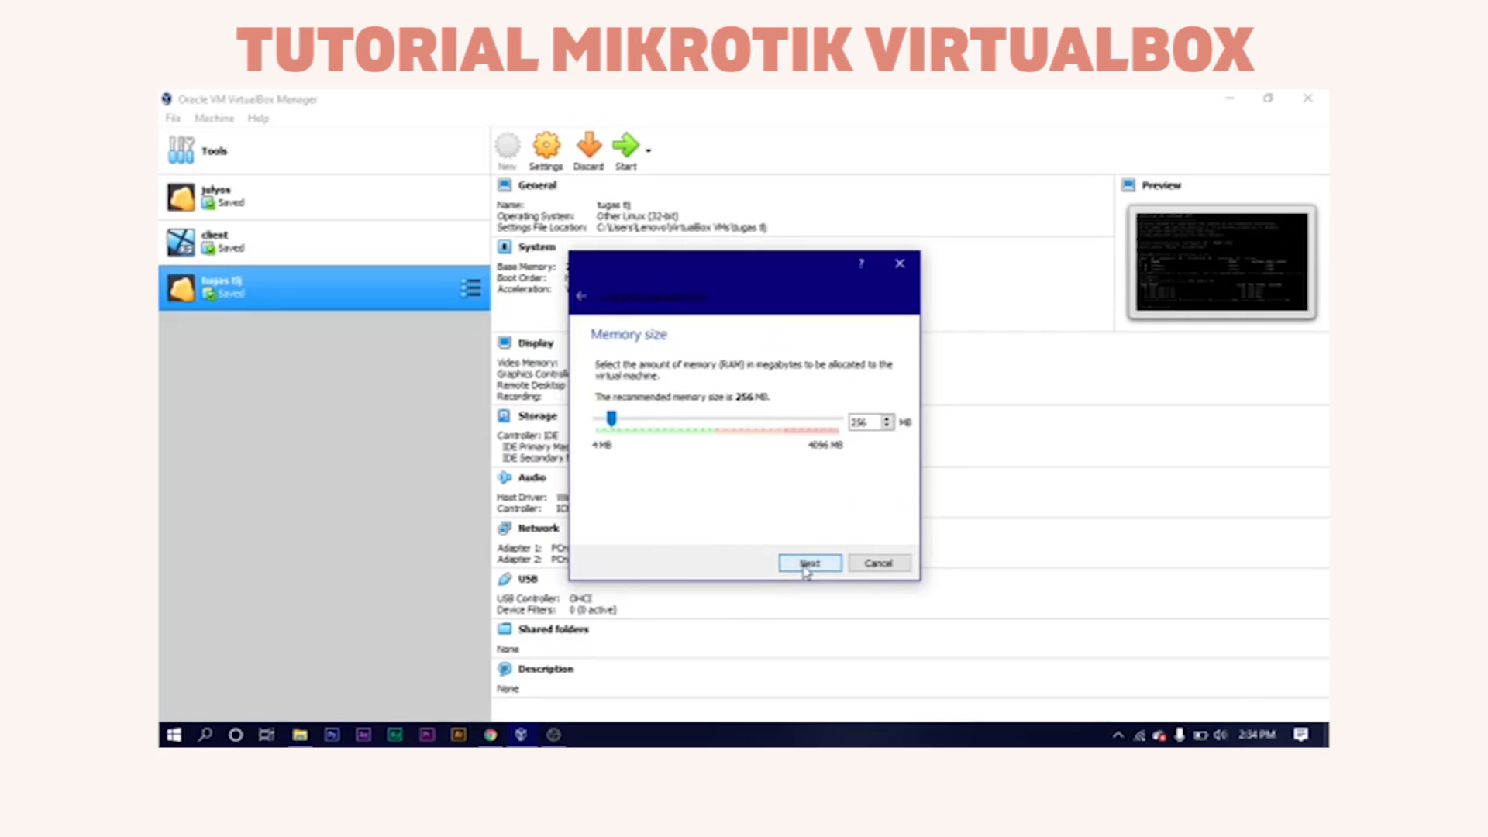
{"action": "left_click", "coordinate": [807, 564]}
Create a dynamically allocated 463.37 MB VDI disk and finish the Mikrotik VM.
{"action": "left_click", "coordinate": [806, 566]}
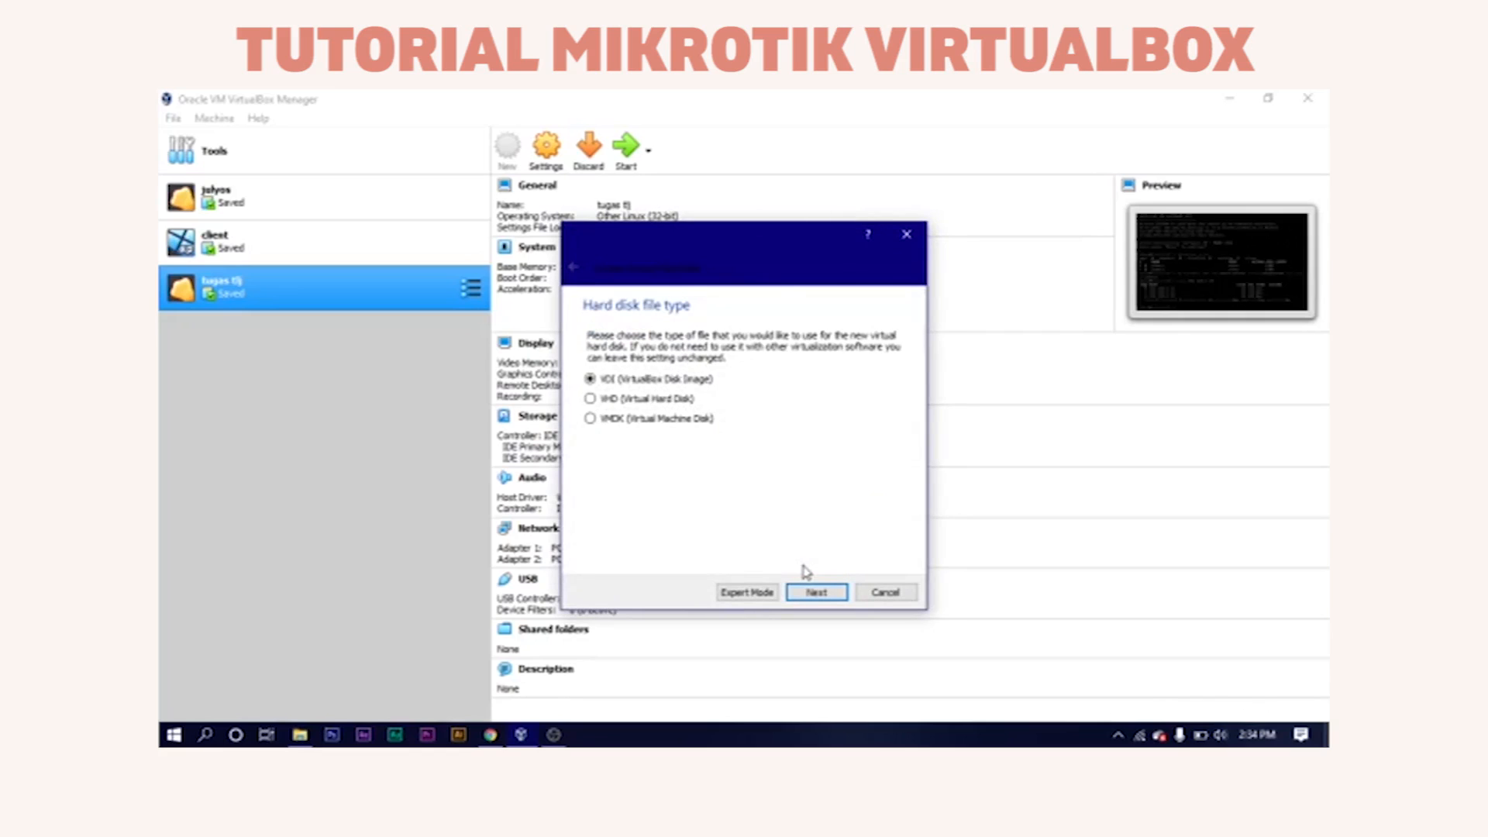
{"action": "left_click", "coordinate": [826, 592]}
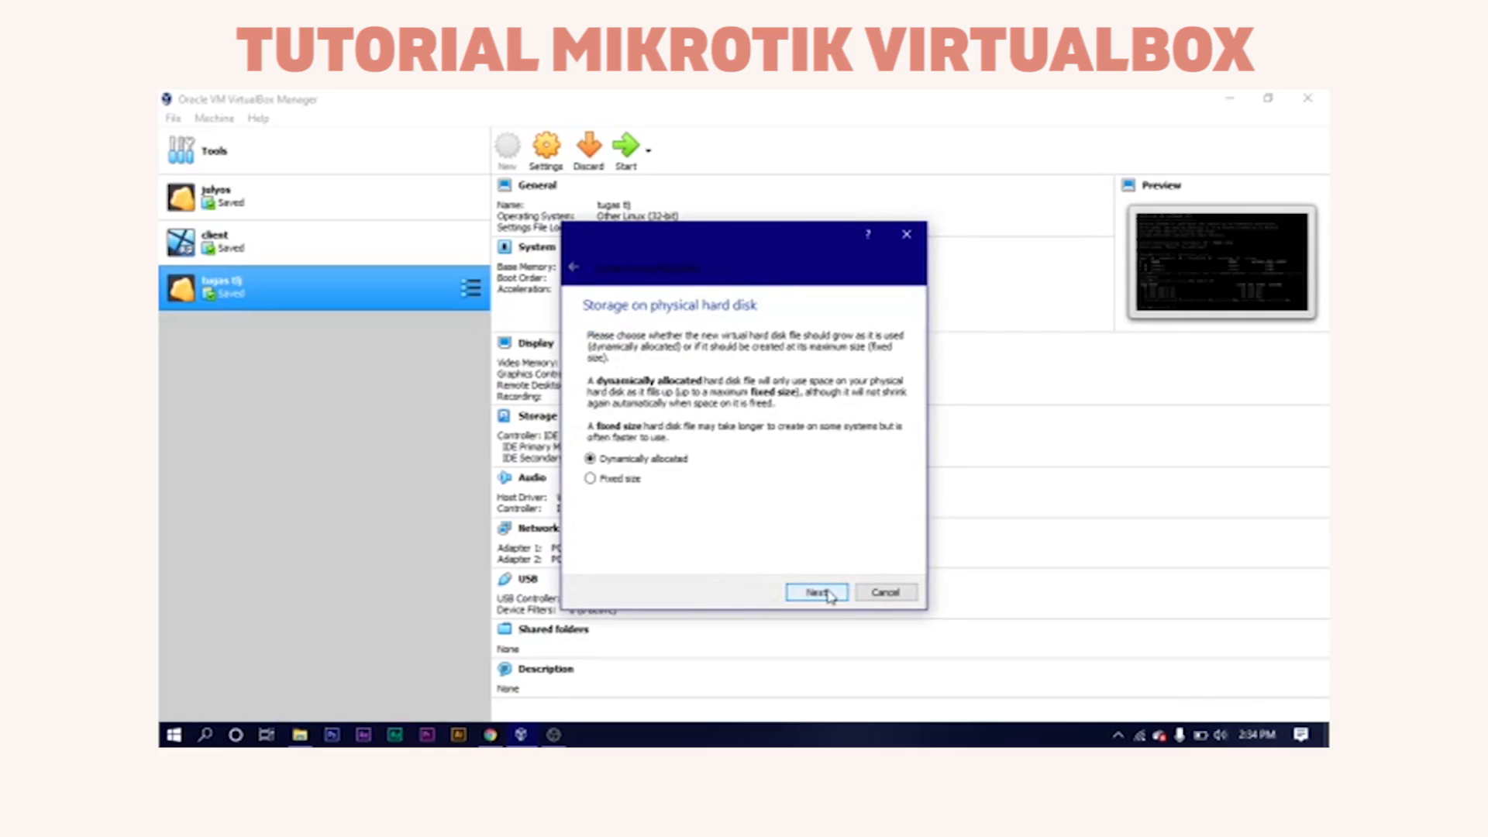
{"action": "left_click", "coordinate": [826, 593]}
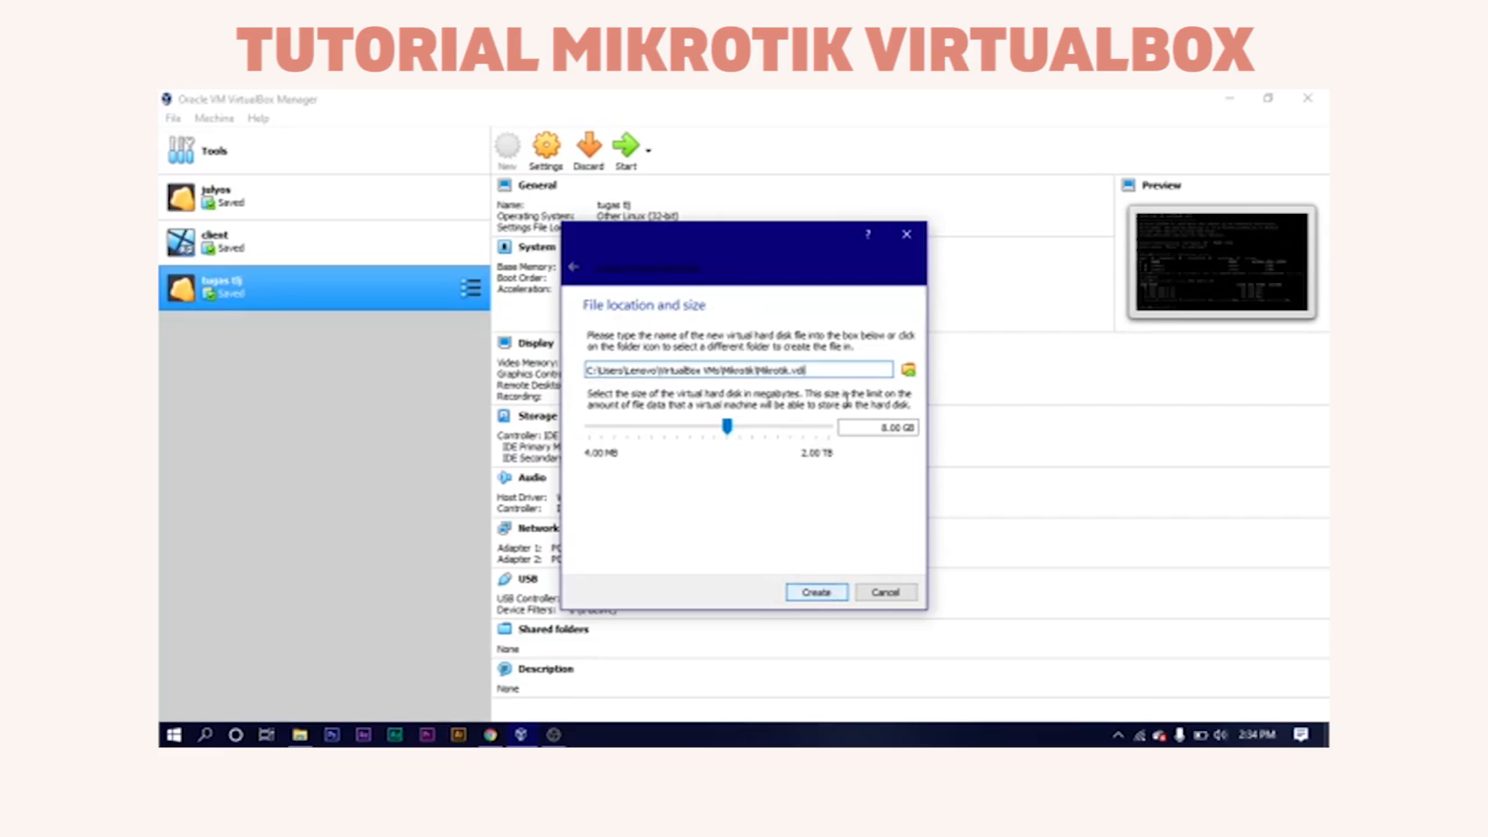
{"action": "left_click_drag", "start_coordinate": [732, 440], "coordinate": [681, 344]}
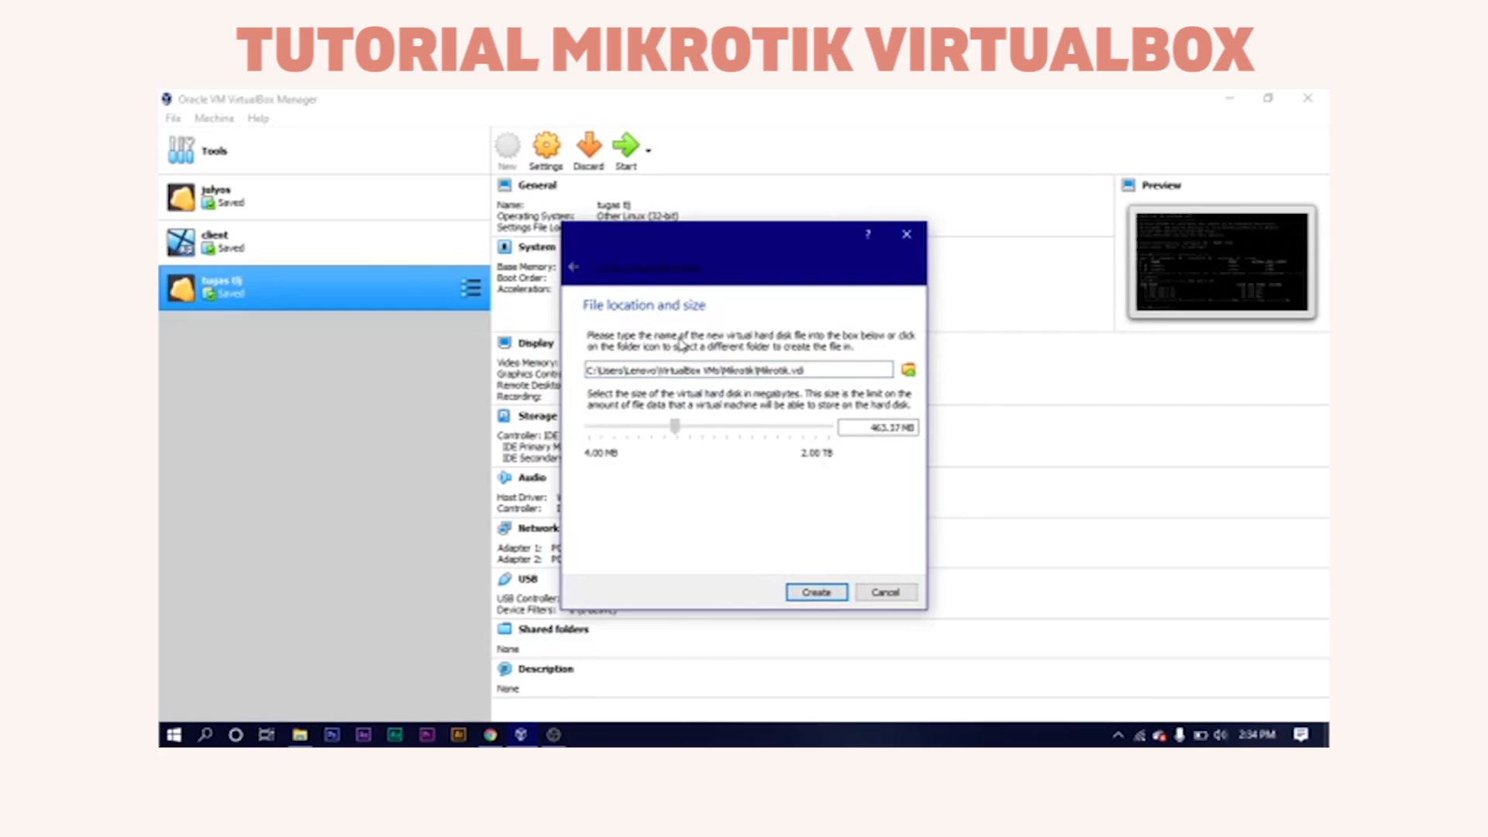
{"action": "left_click", "coordinate": [797, 594]}
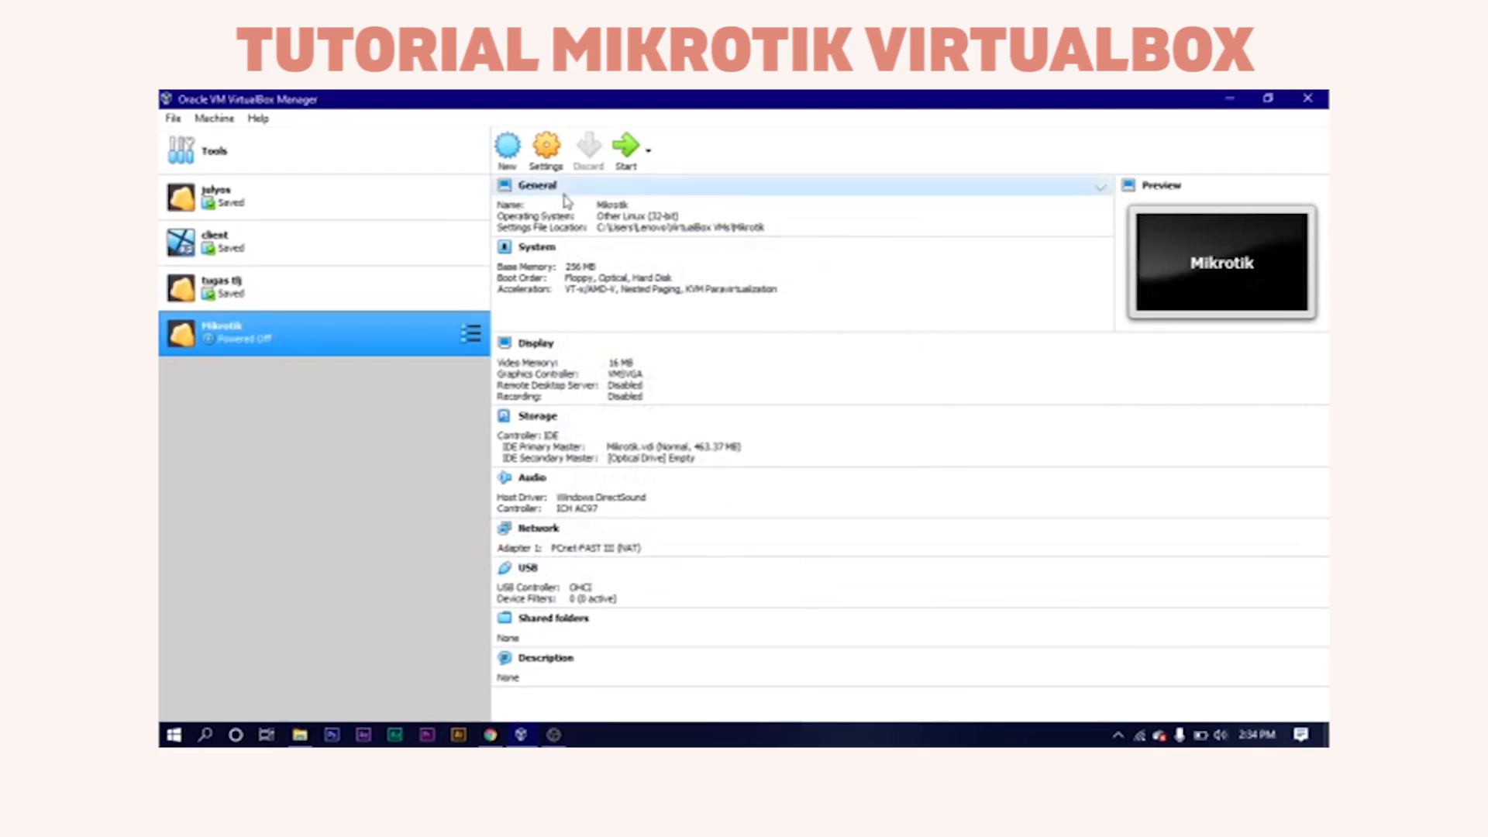
Set the boot order to Hard Disk first, then Optical, with Floppy disabled.
{"action": "left_click", "coordinate": [564, 172]}
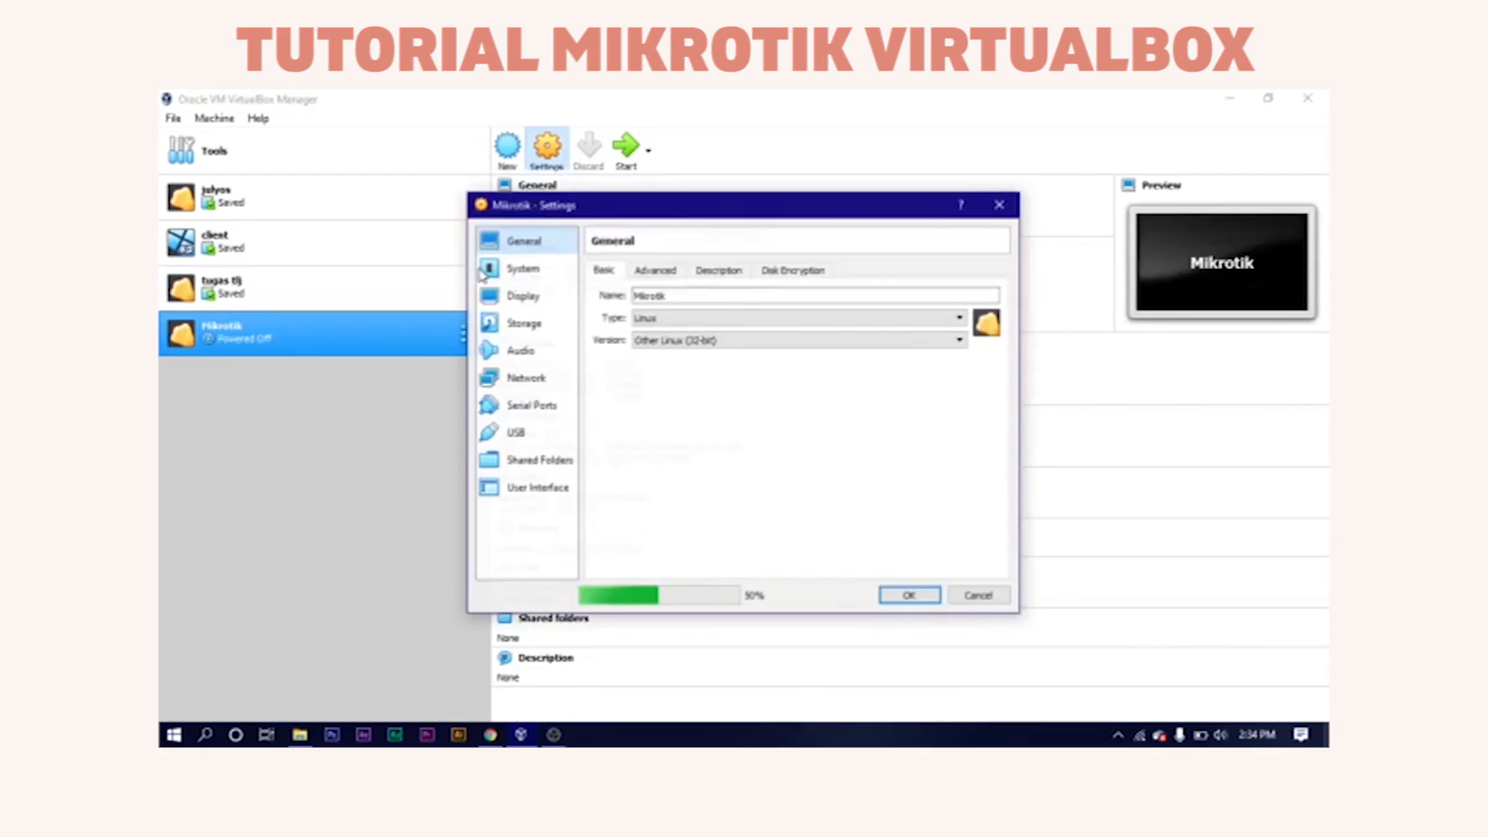
{"action": "left_click", "coordinate": [532, 277]}
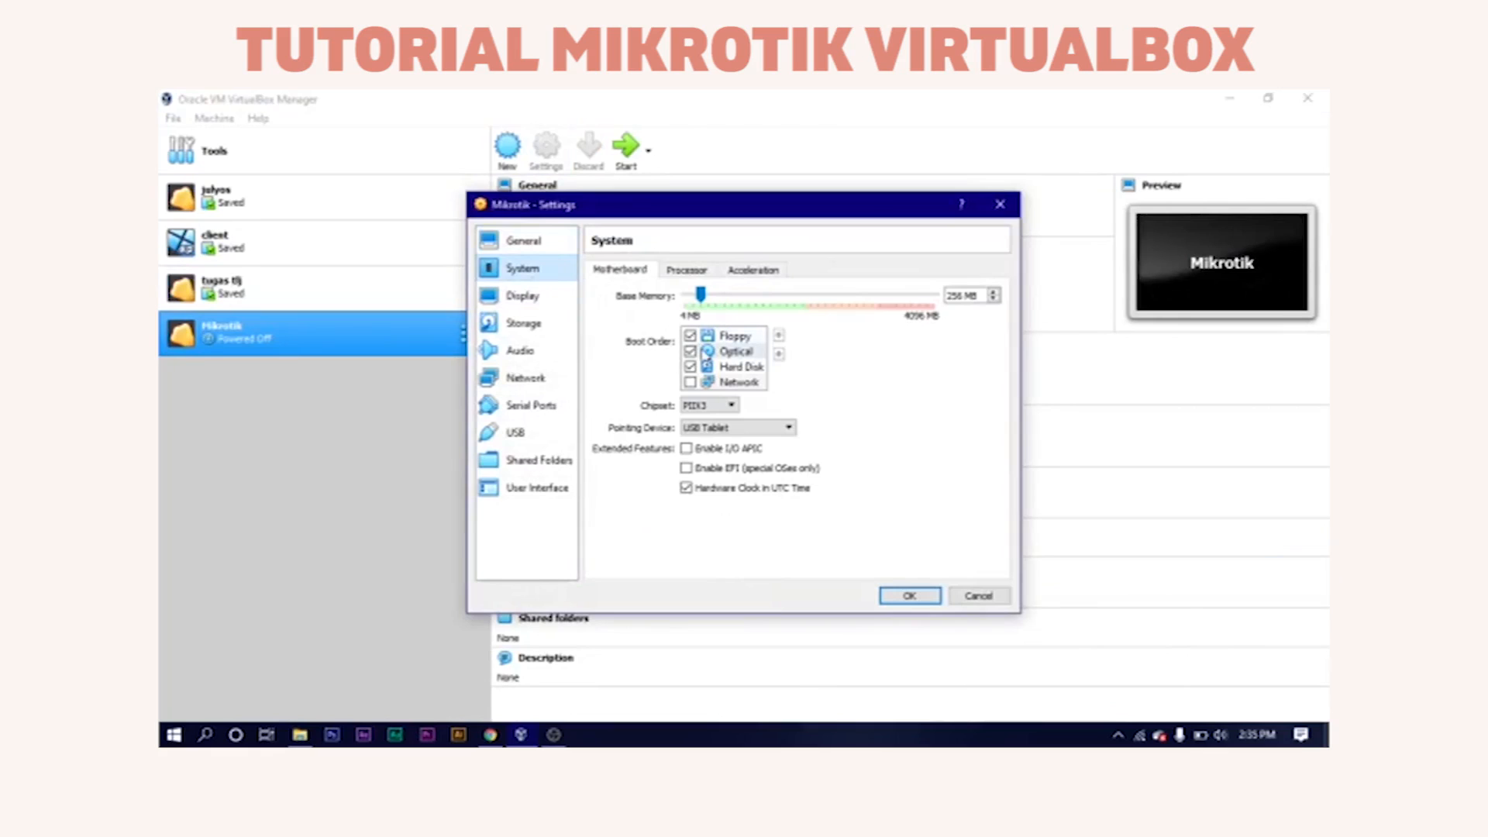
{"action": "left_click", "coordinate": [716, 368]}
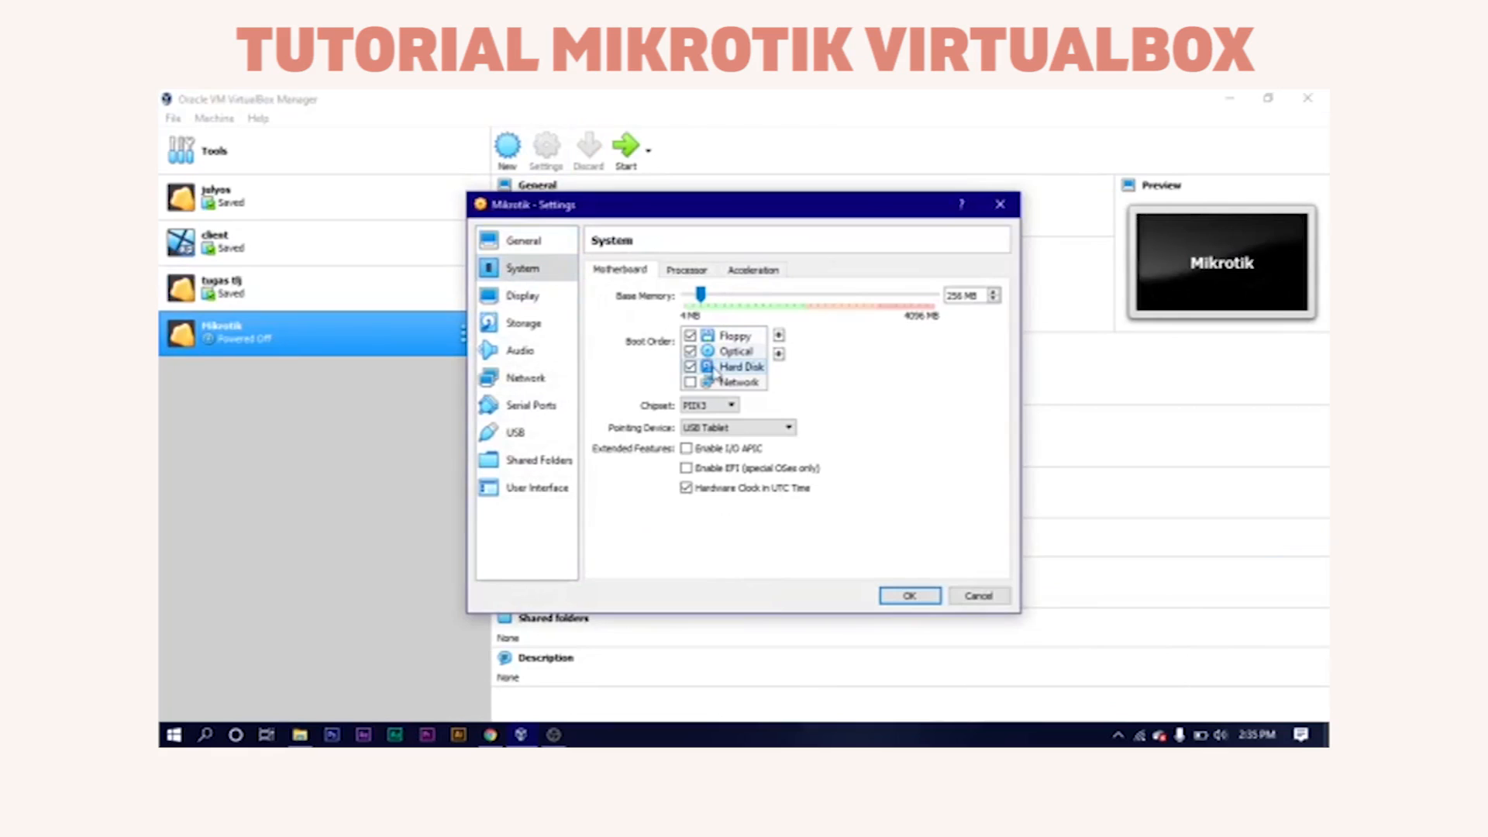
{"action": "left_click", "coordinate": [779, 338]}
{"action": "left_click", "coordinate": [779, 337]}
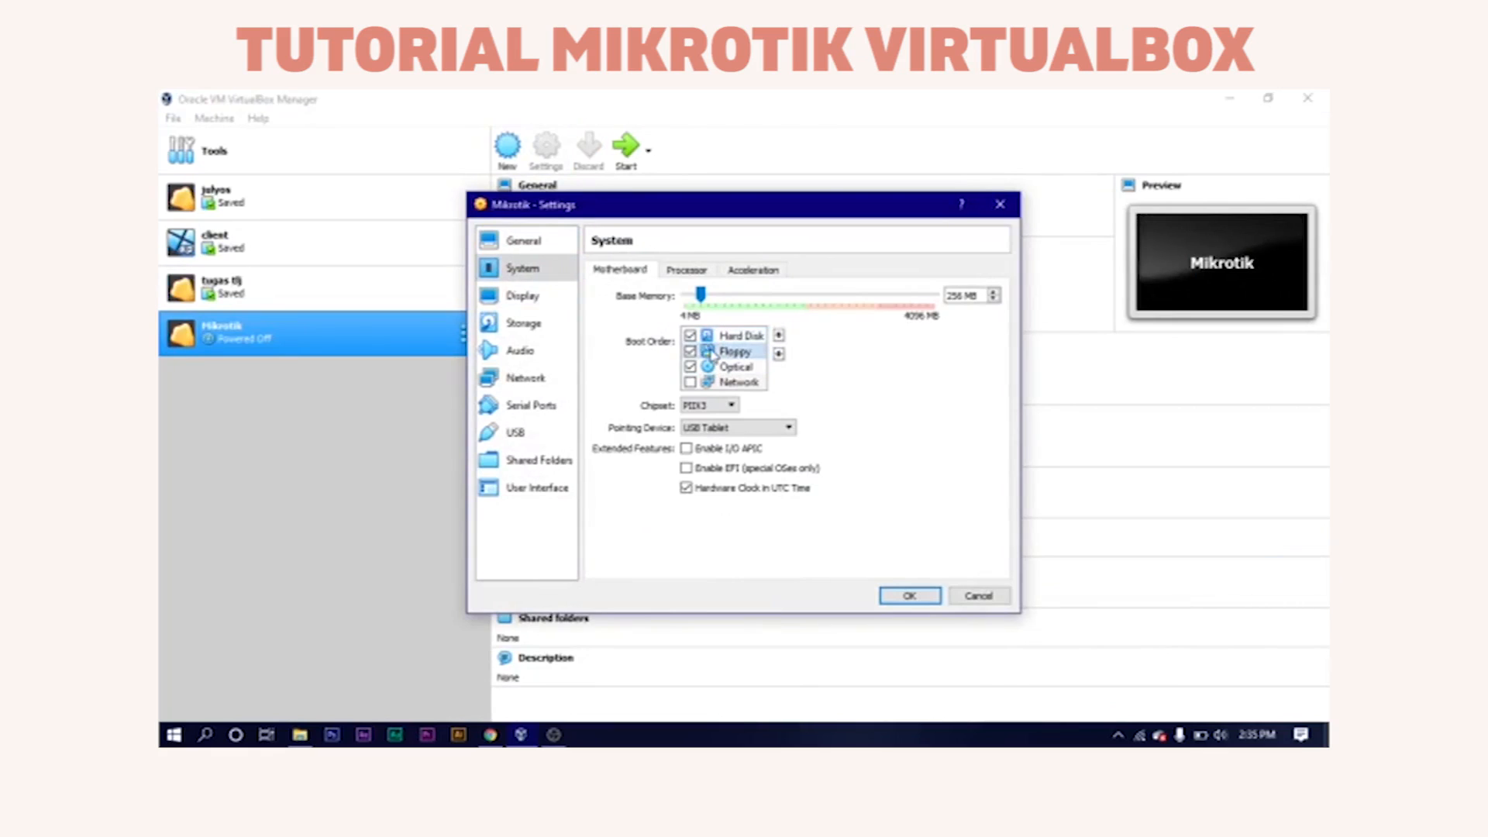
{"action": "left_click", "coordinate": [690, 351]}
{"action": "left_click", "coordinate": [707, 367]}
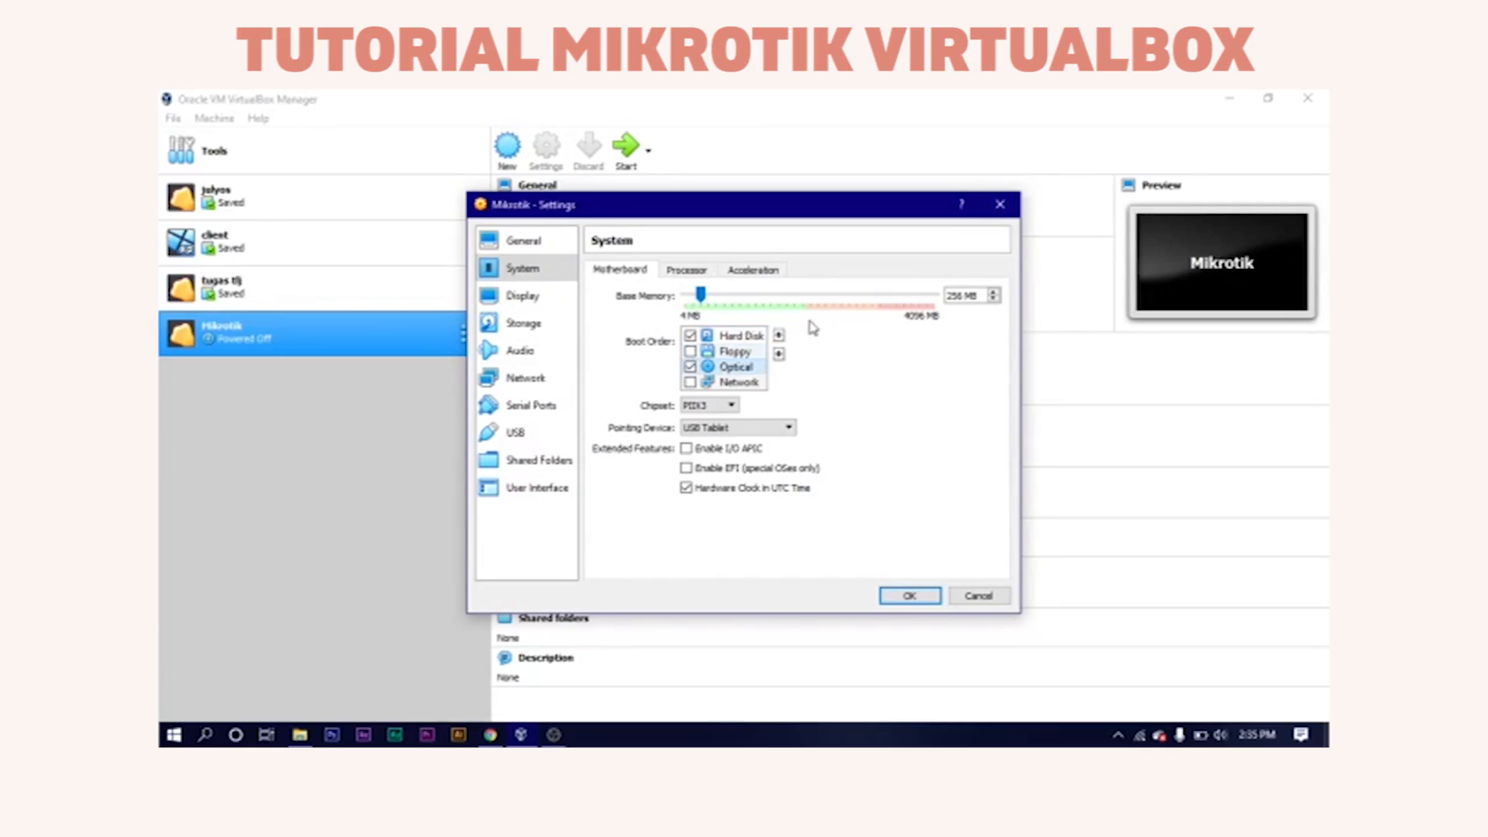
{"action": "left_click", "coordinate": [780, 337]}
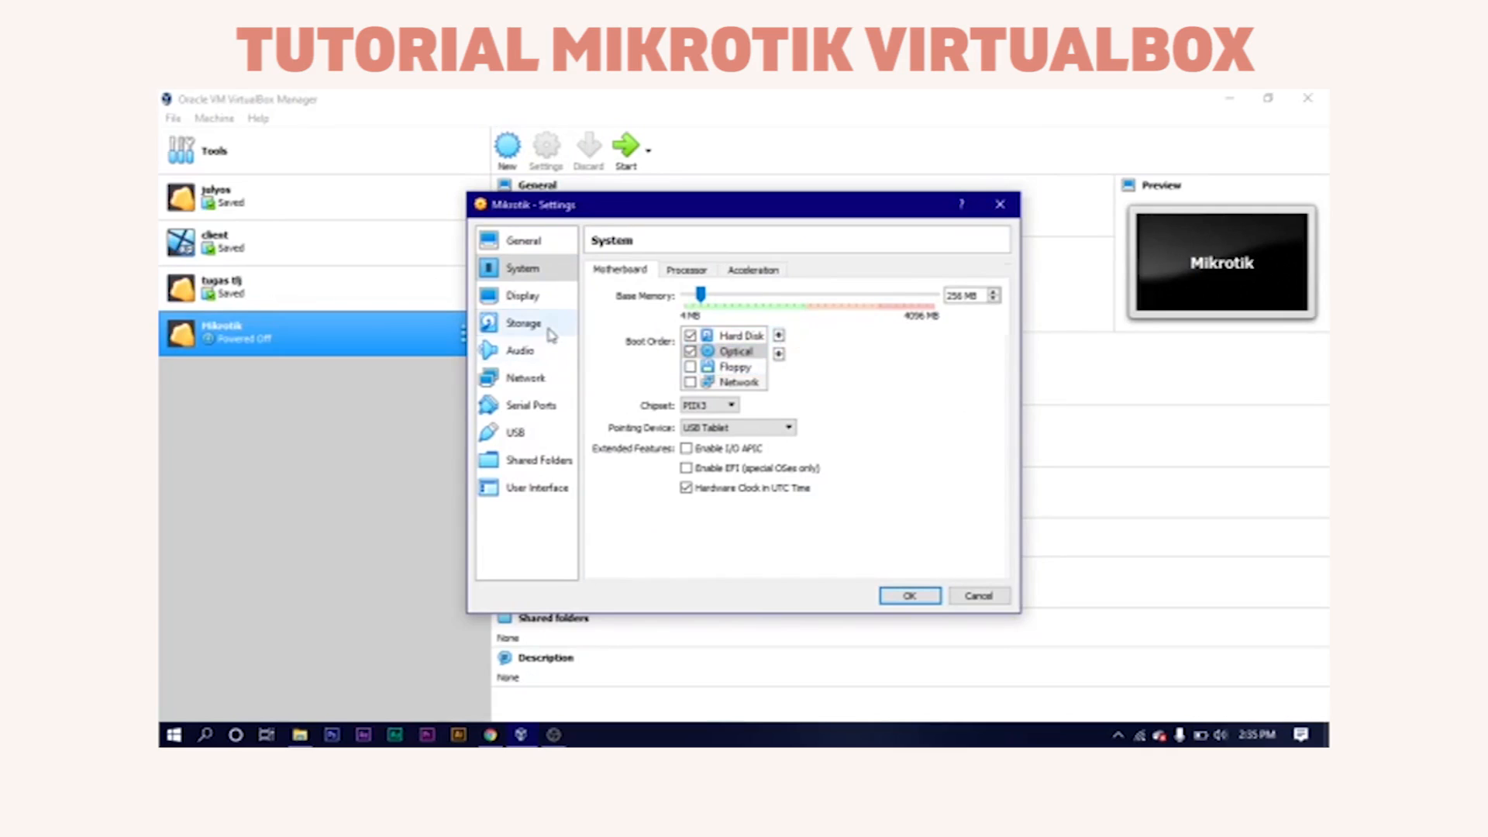
Load mikrotik-6.47.9.iso into the empty optical drive.
{"action": "left_click", "coordinate": [517, 324]}
{"action": "left_click", "coordinate": [651, 333]}
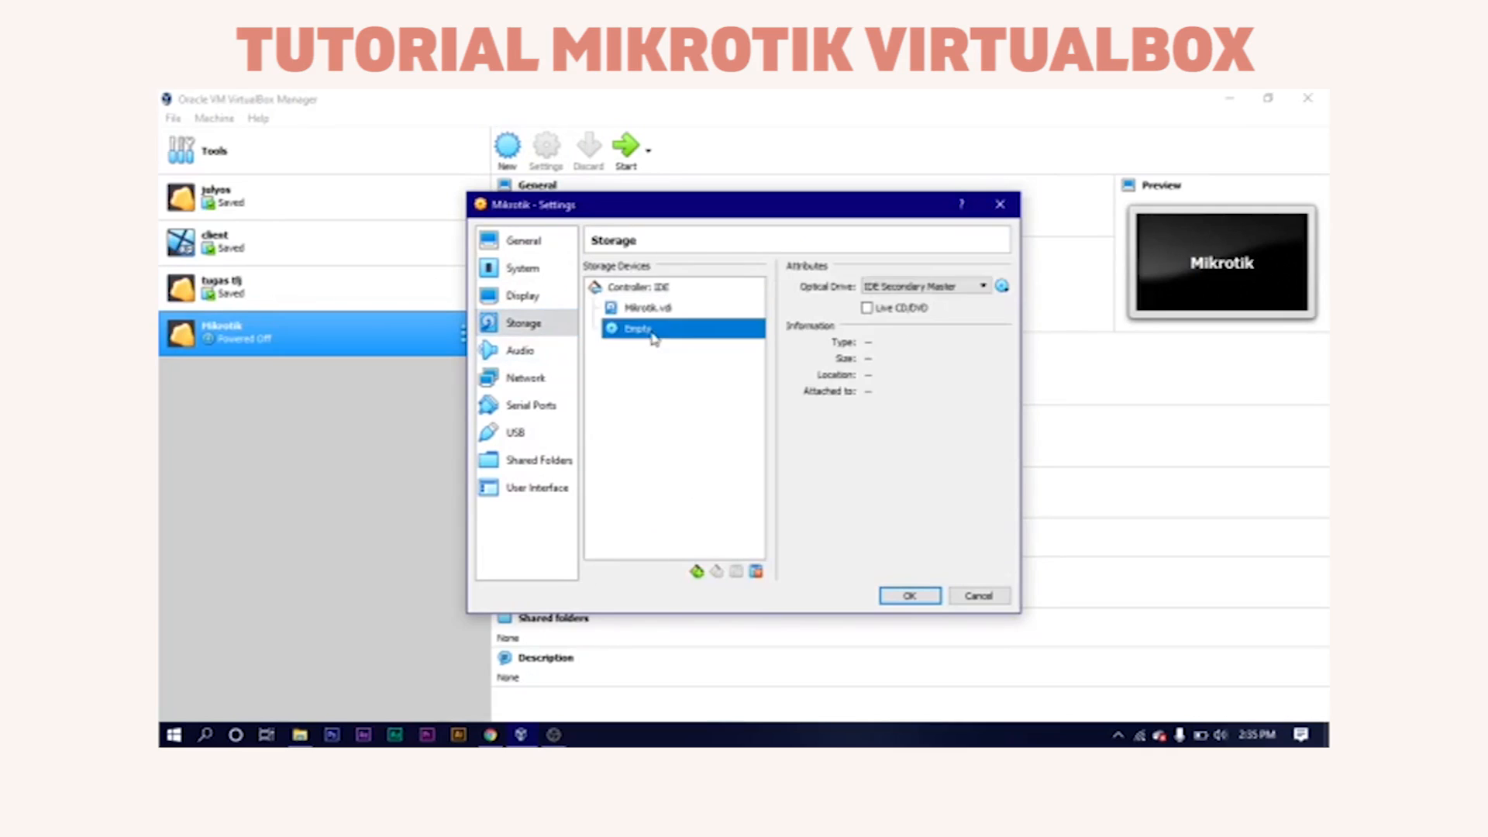
{"action": "left_click", "coordinate": [1003, 286]}
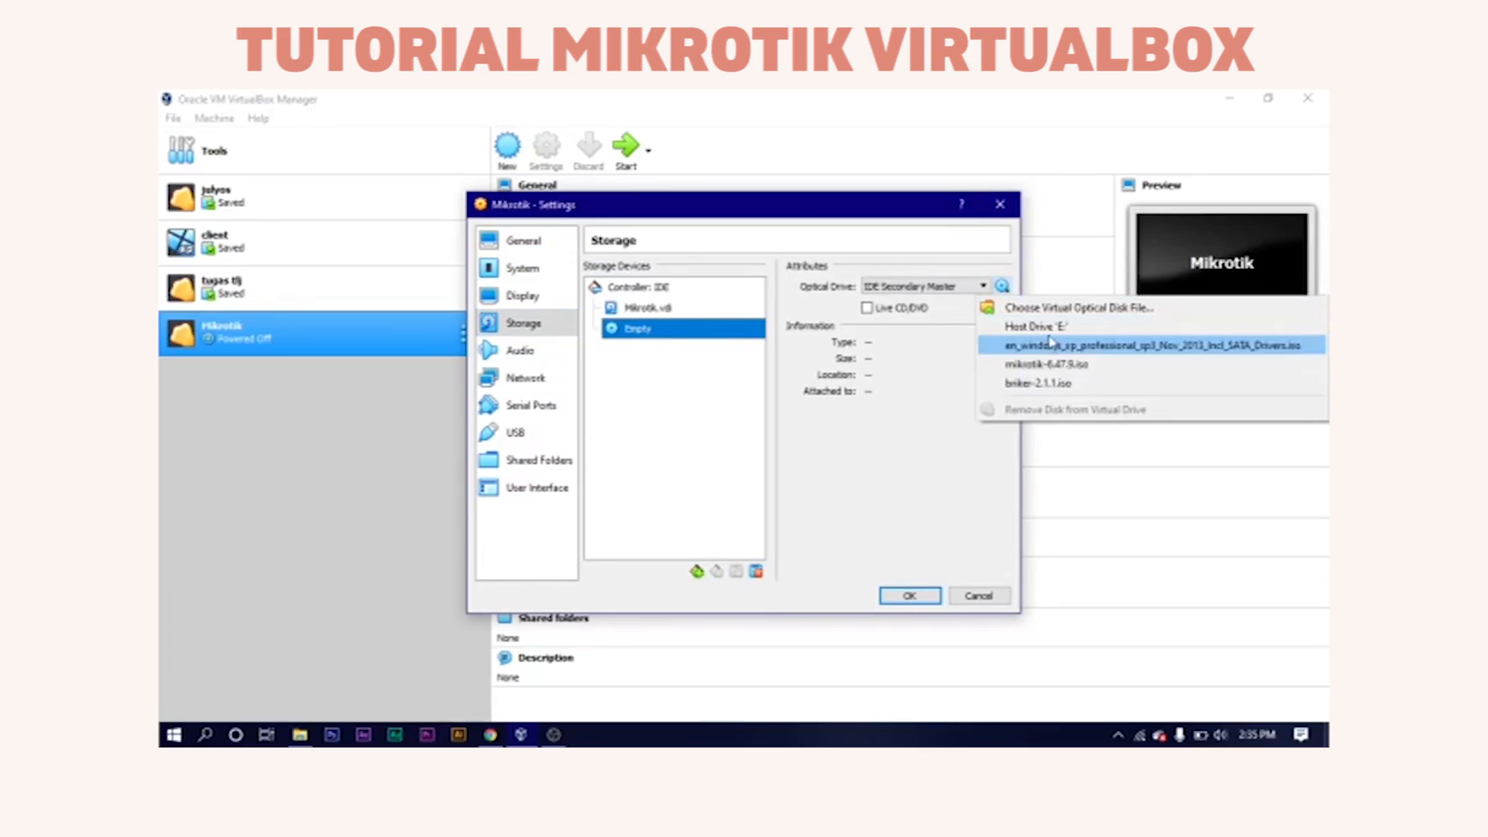
{"action": "left_click", "coordinate": [1050, 364]}
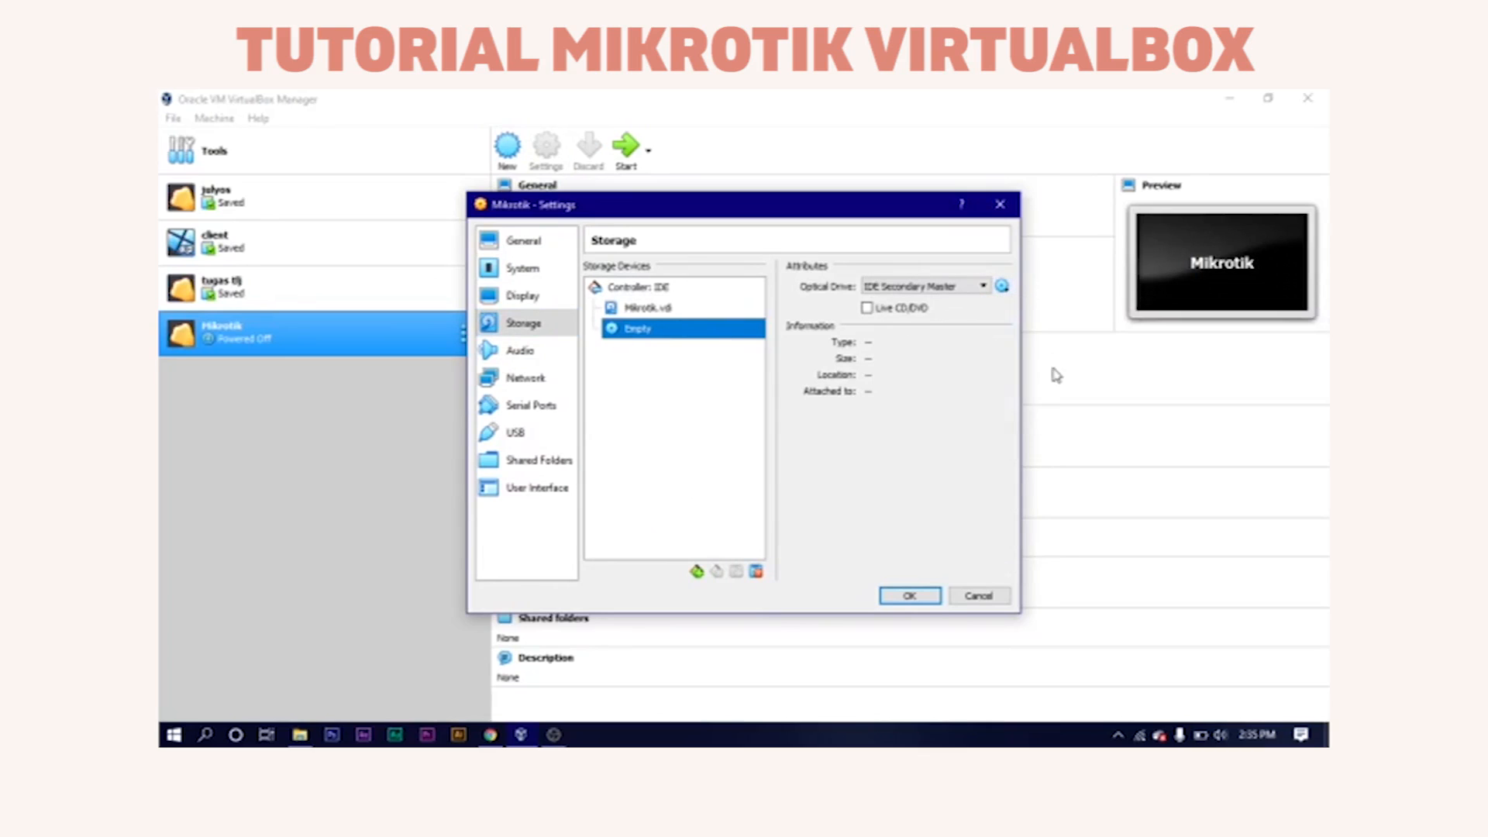
{"action": "left_click", "coordinate": [527, 379]}
Bridge Adapter 1 to the Realtek wireless card, enable Adapter 2 unattached, and save with OK.
{"action": "left_click", "coordinate": [697, 314]}
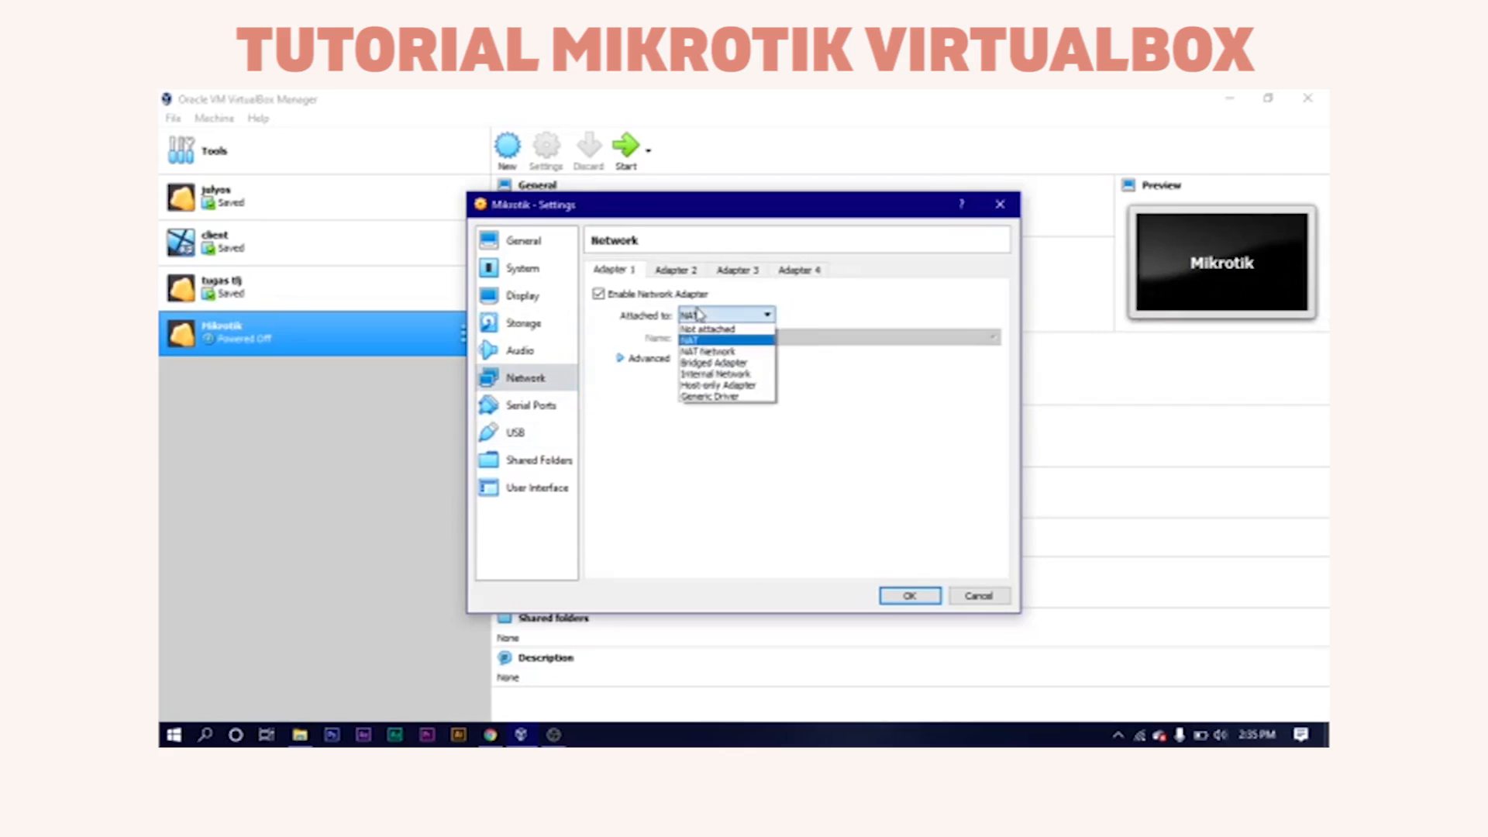
{"action": "left_click", "coordinate": [702, 362]}
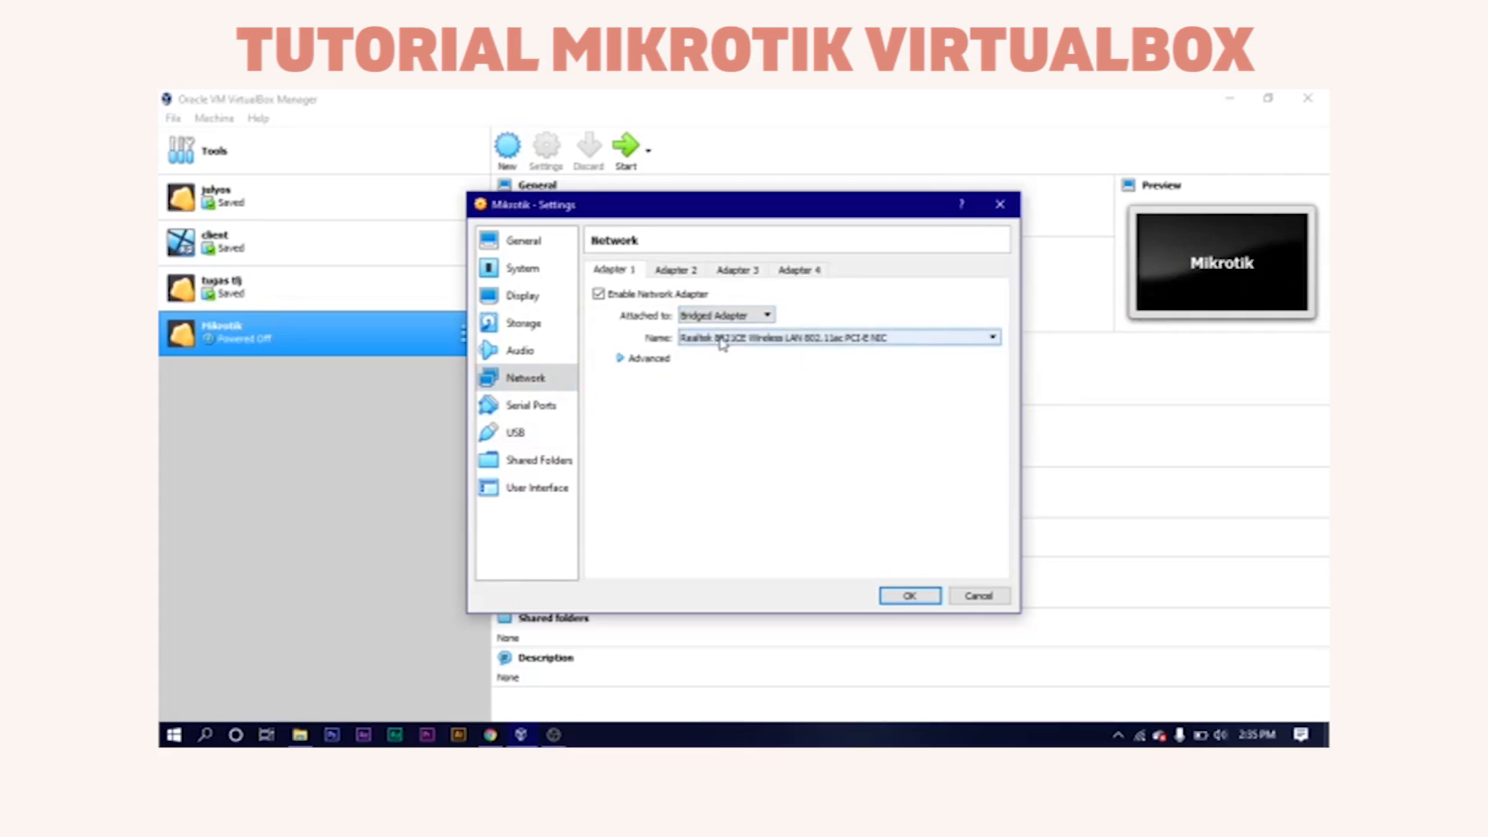
{"action": "left_click", "coordinate": [665, 268]}
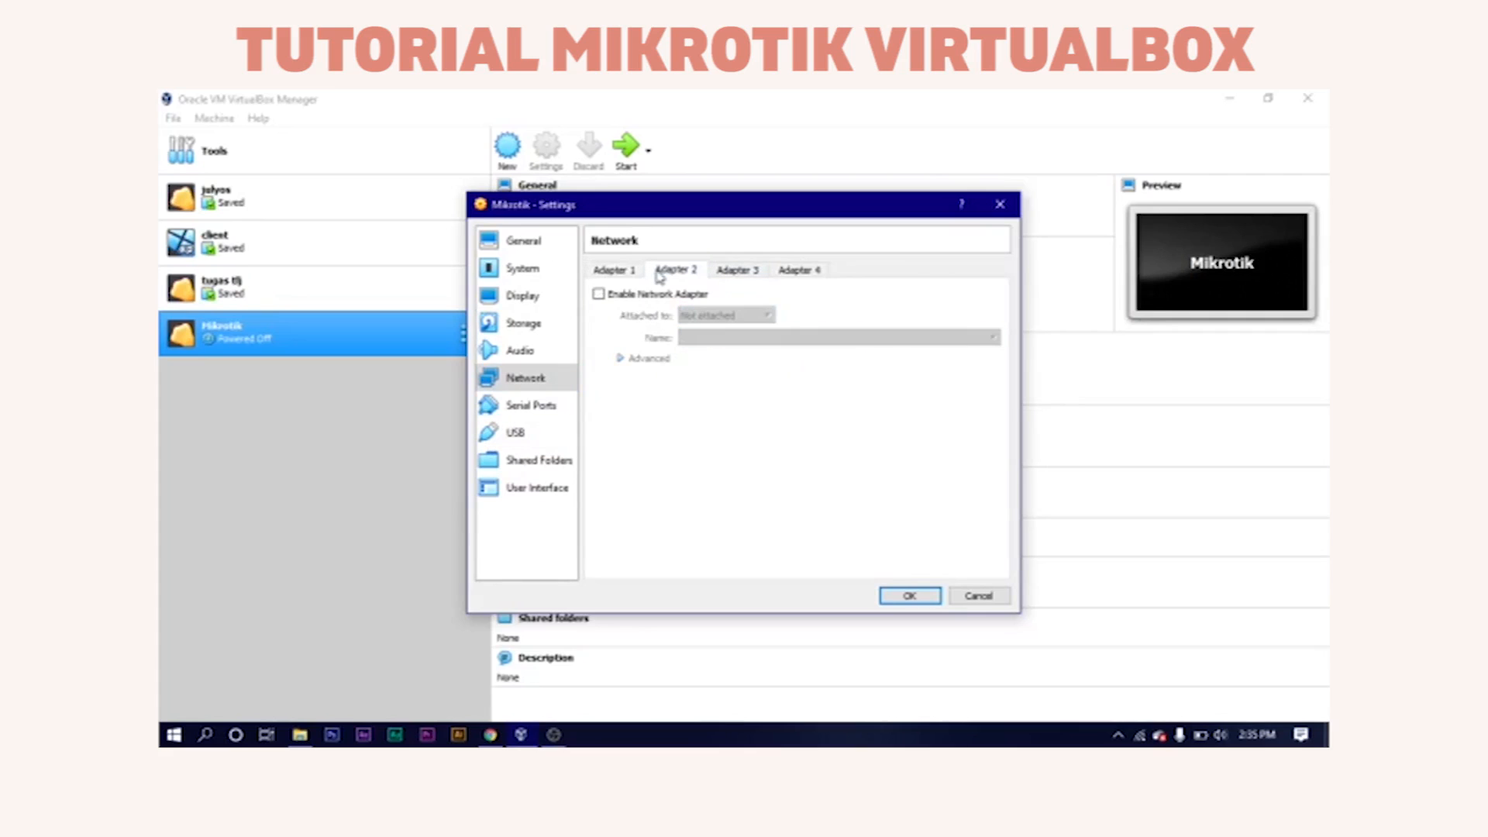
{"action": "left_click", "coordinate": [643, 296]}
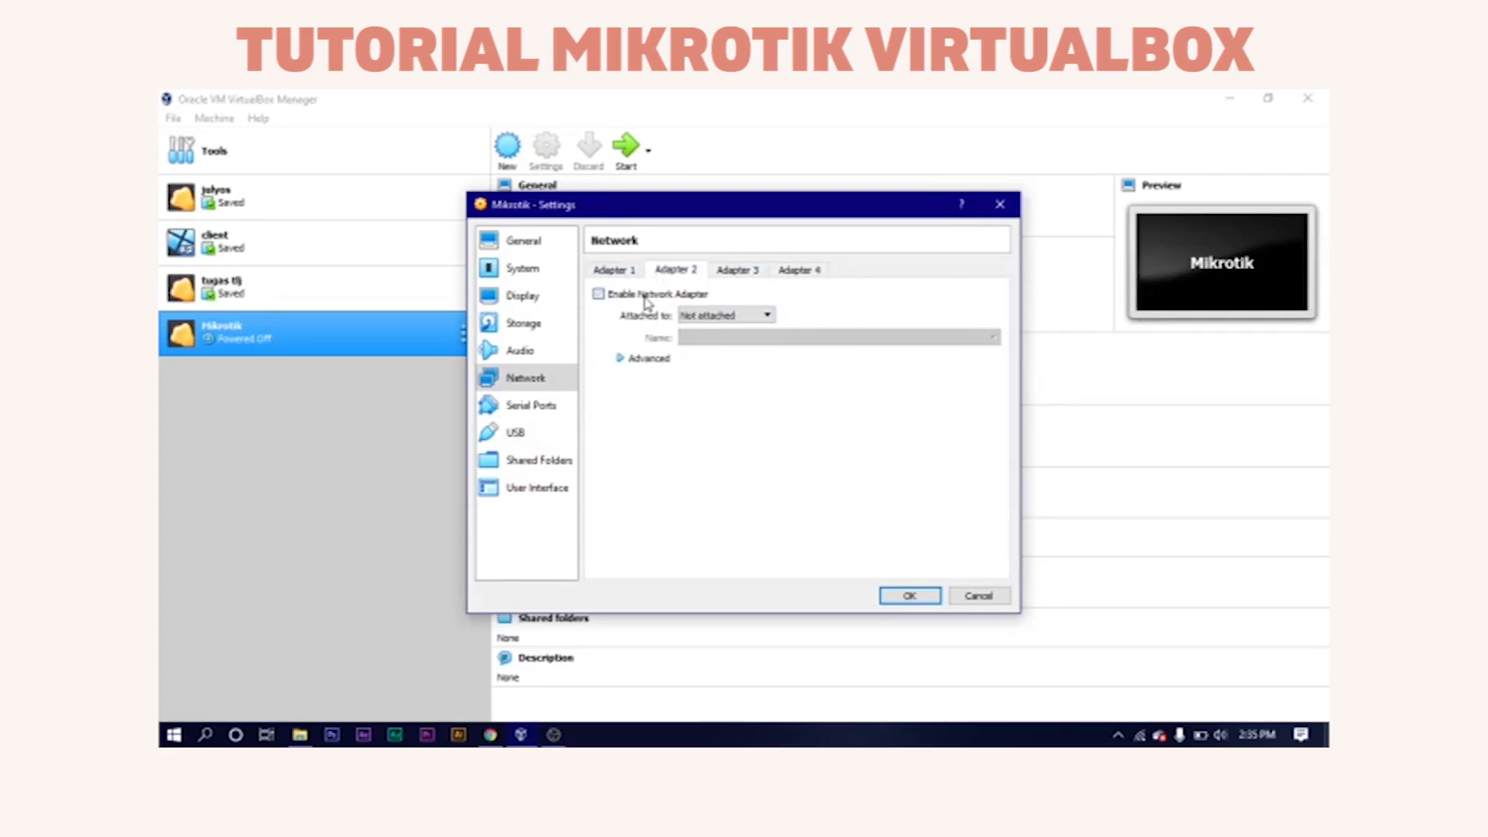
{"action": "left_click", "coordinate": [710, 319]}
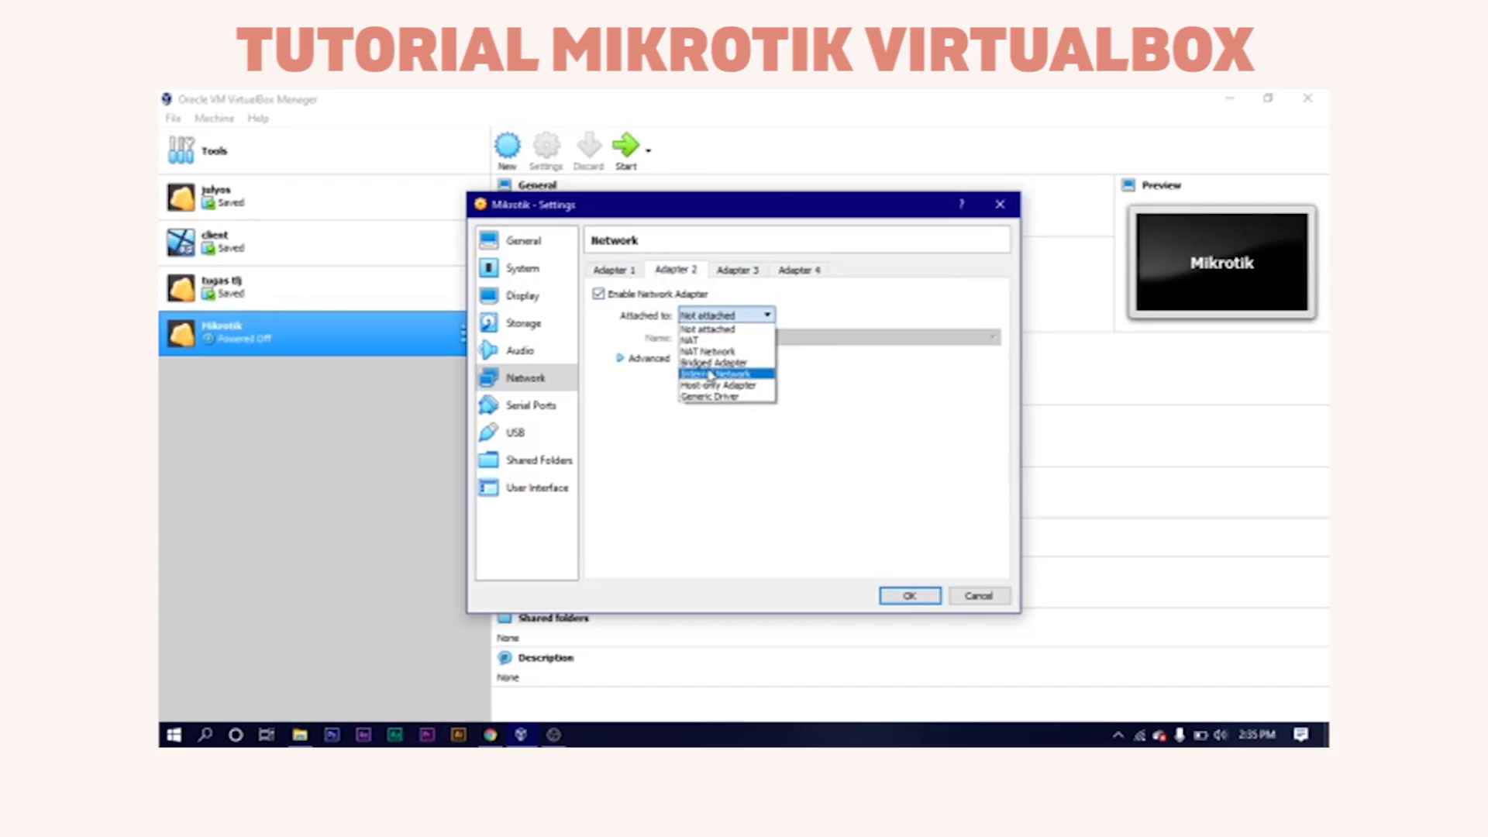
{"action": "left_click", "coordinate": [714, 326]}
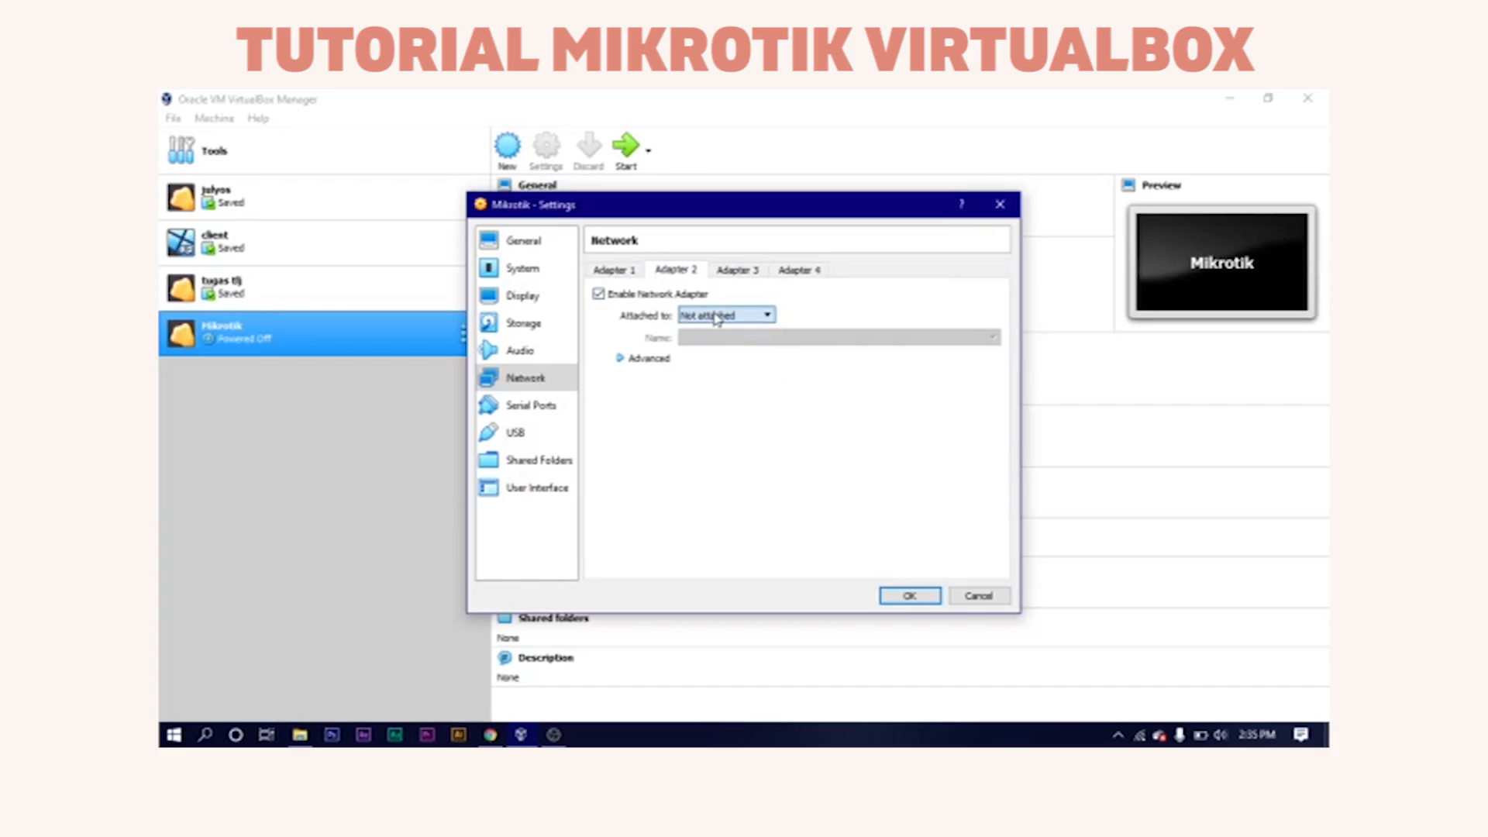
{"action": "left_click", "coordinate": [629, 273]}
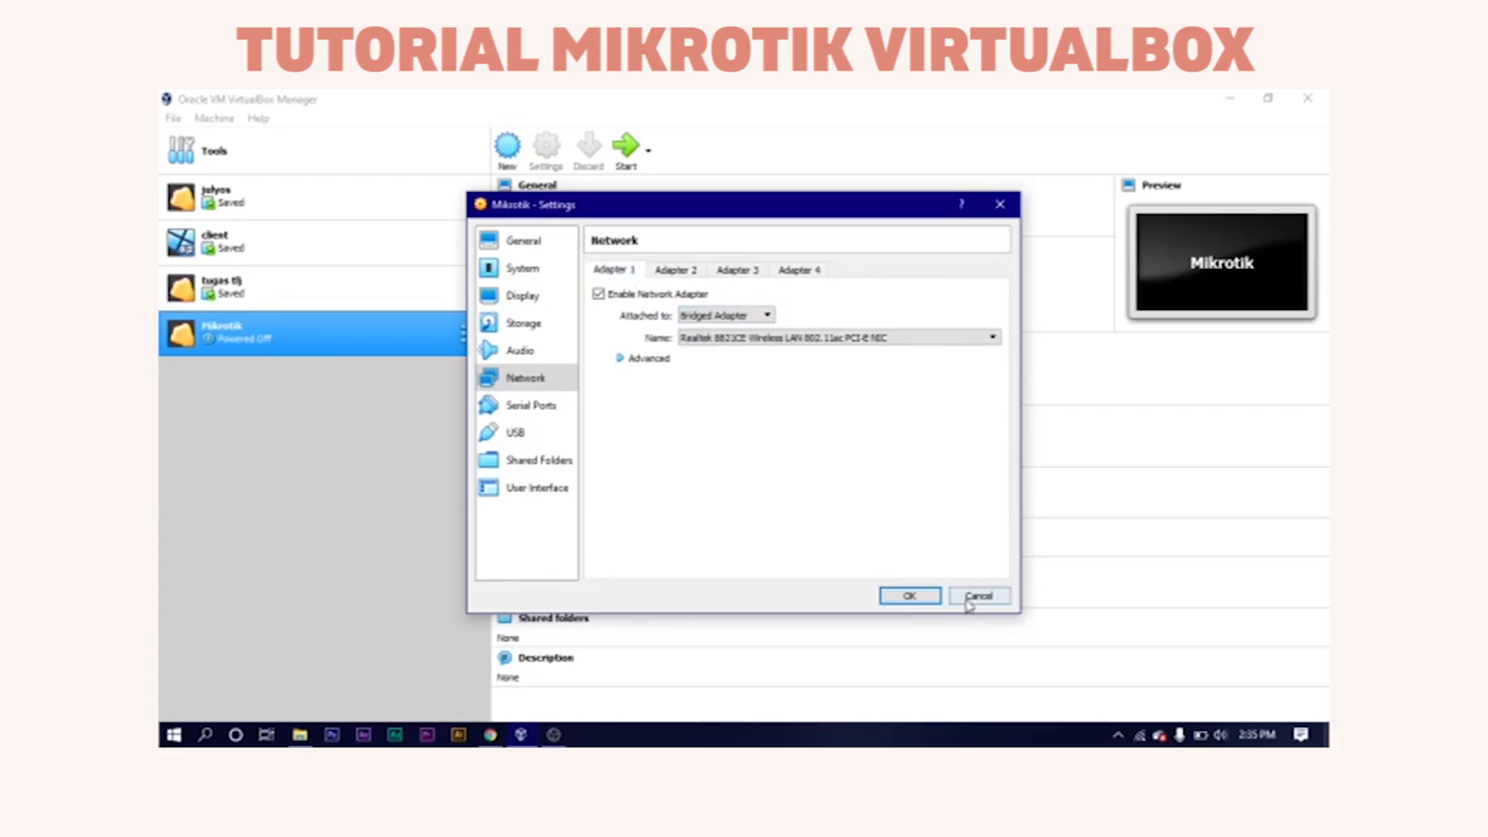
{"action": "left_click", "coordinate": [922, 598]}
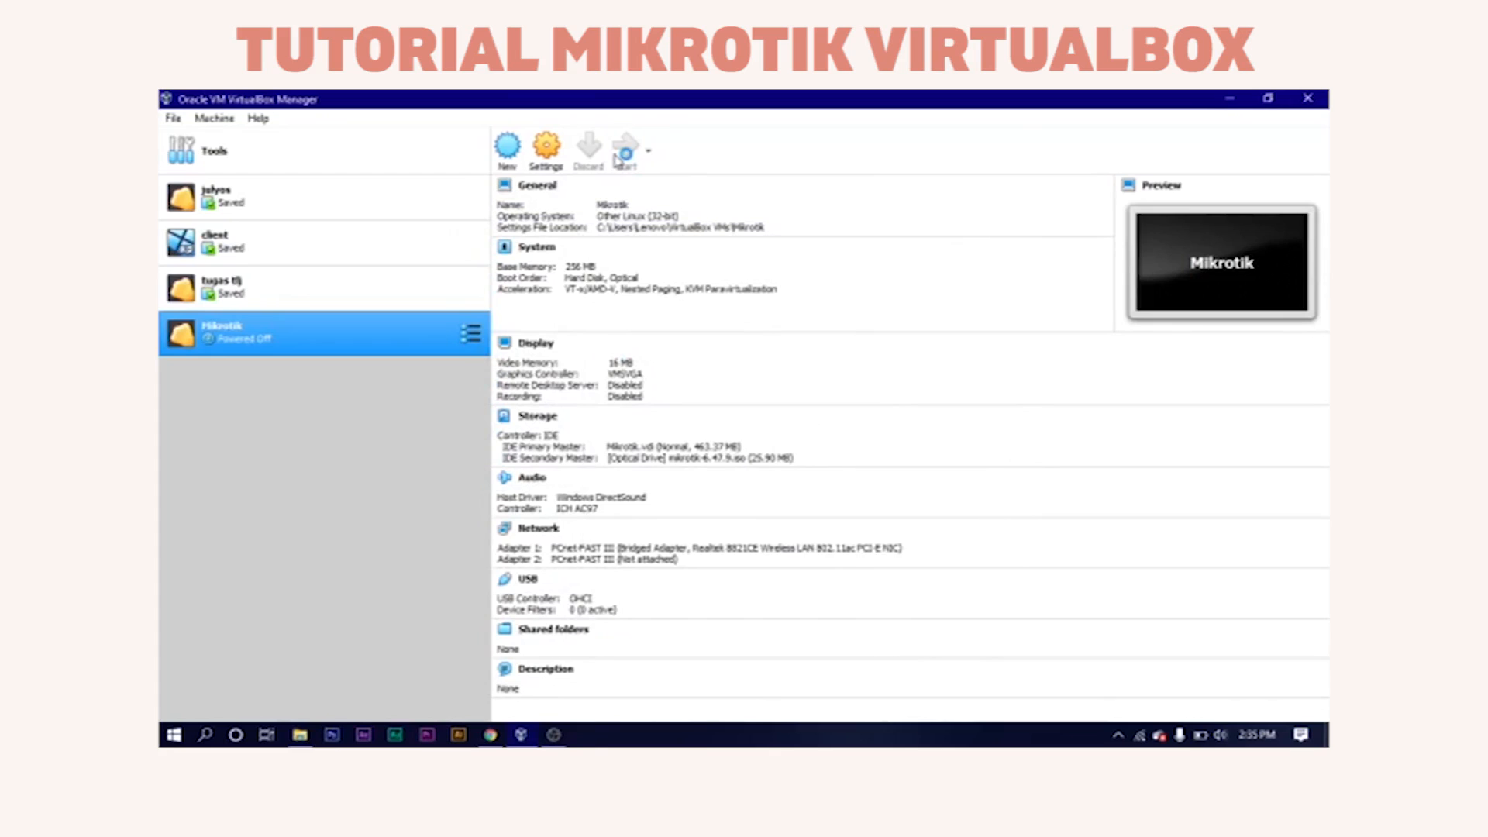
Start the Mikrotik VM and dismiss the keyboard capture notice.
{"action": "left_click", "coordinate": [616, 159]}
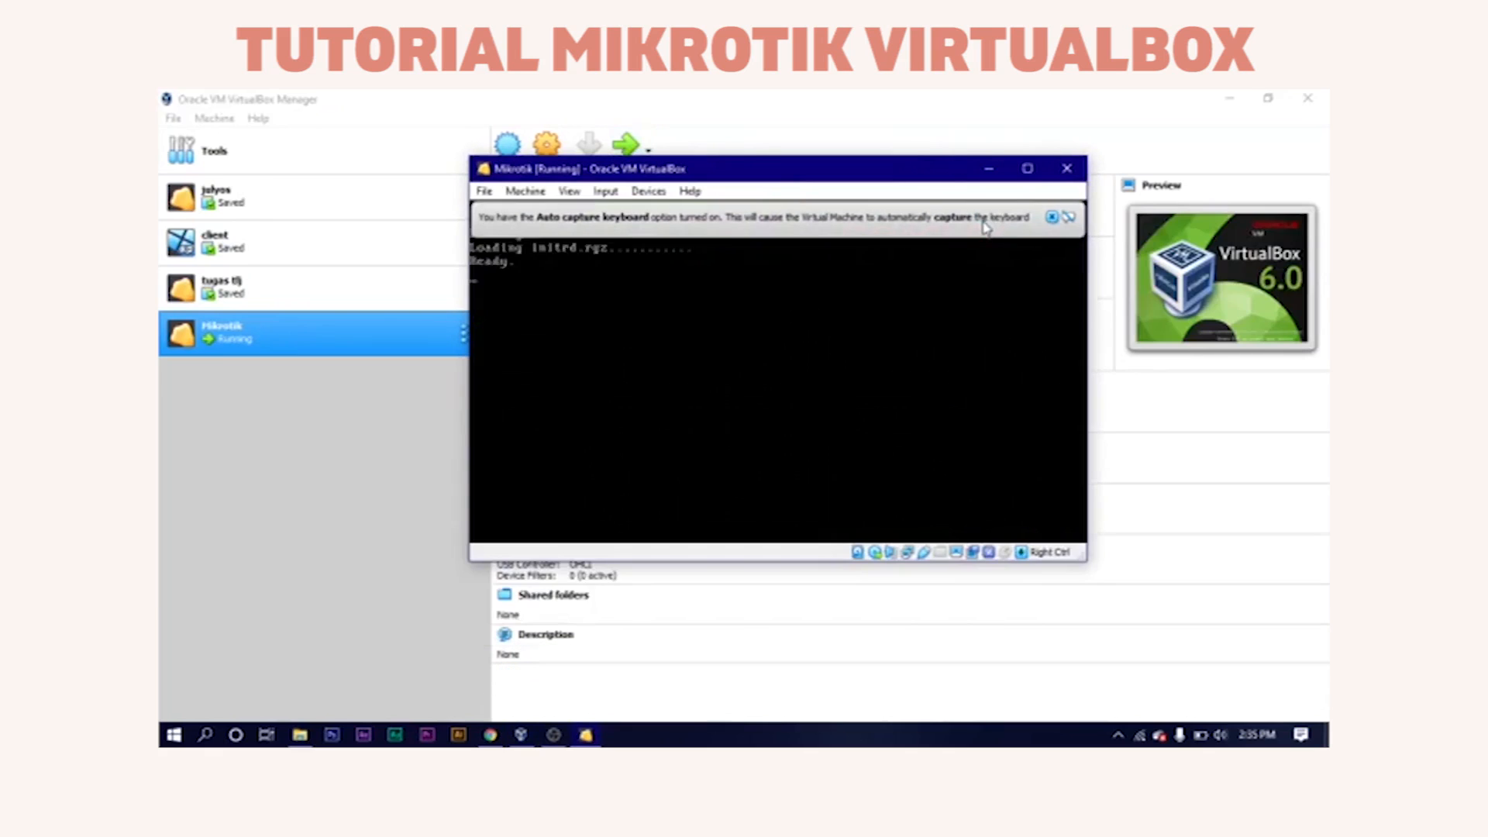
{"action": "mouse_move", "coordinate": [986, 225]}
{"action": "left_click", "coordinate": [1052, 219]}
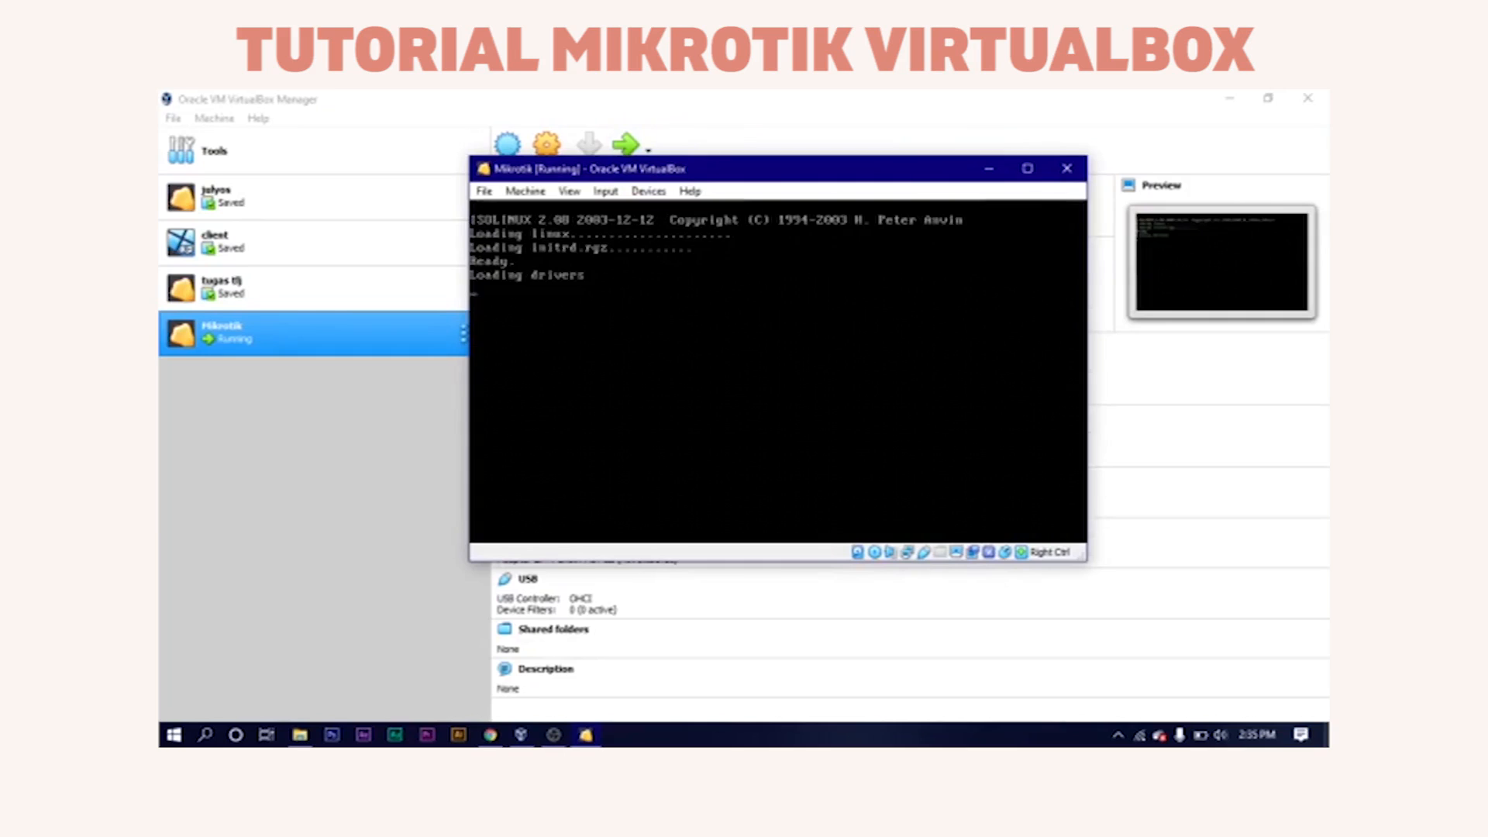
Select all RouterOS packages, install them answering n then y, and reboot.
{"action": "key", "text": "a"}
{"action": "key", "text": "i"}
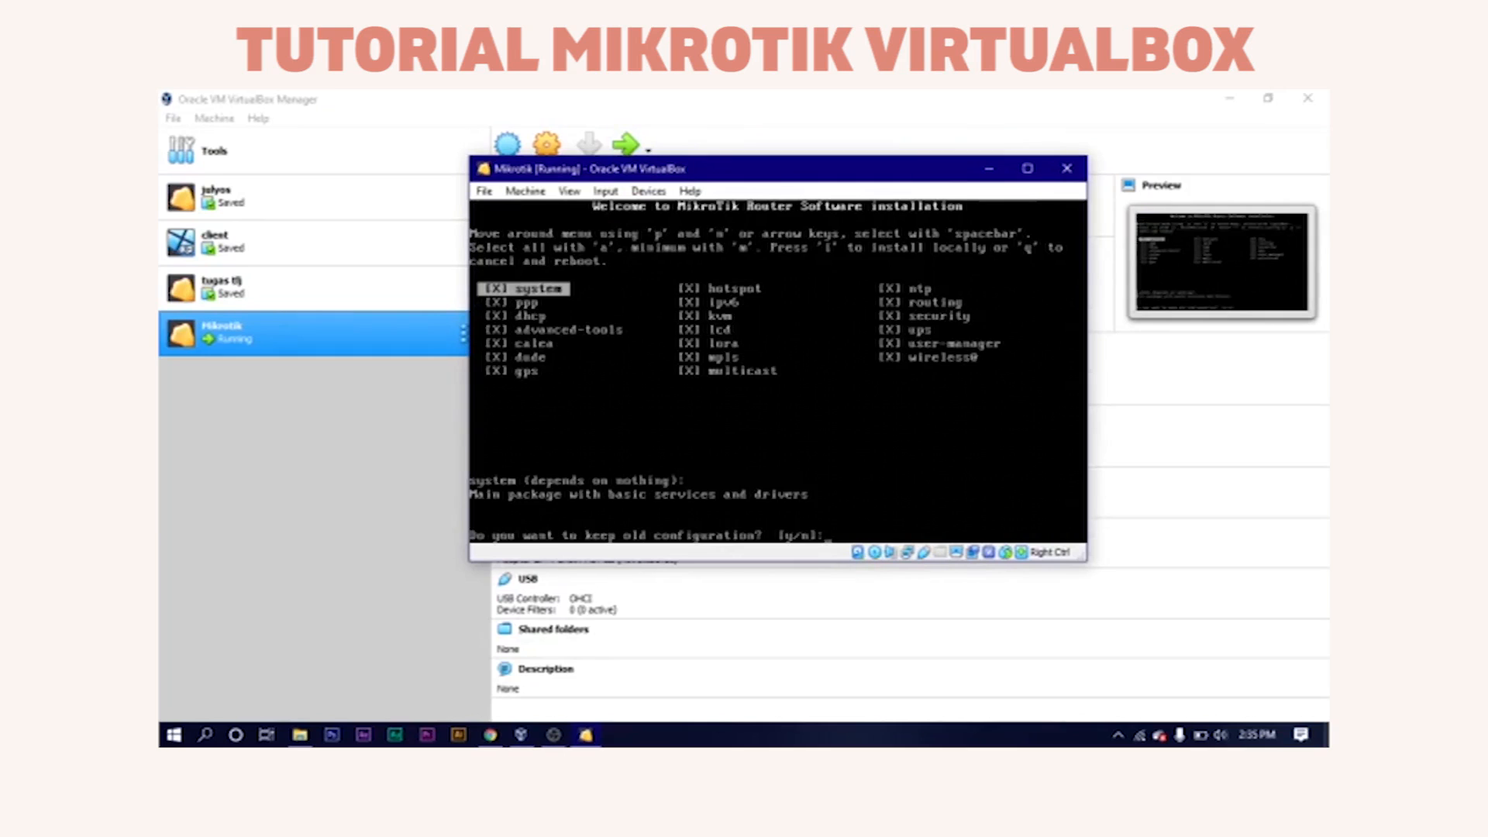
{"action": "type", "text": "n]:"}
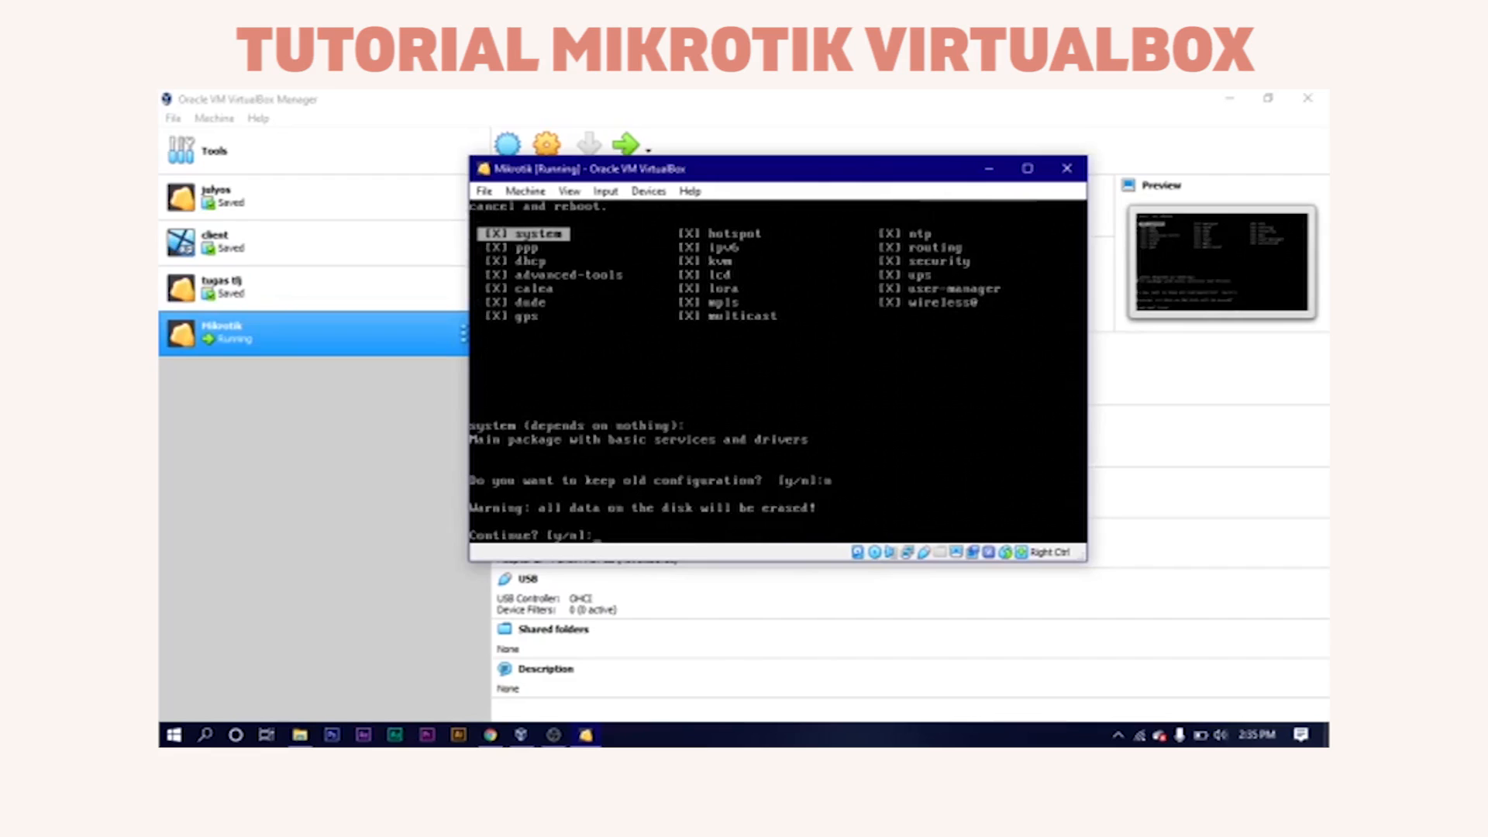
{"action": "type", "text": "y"}
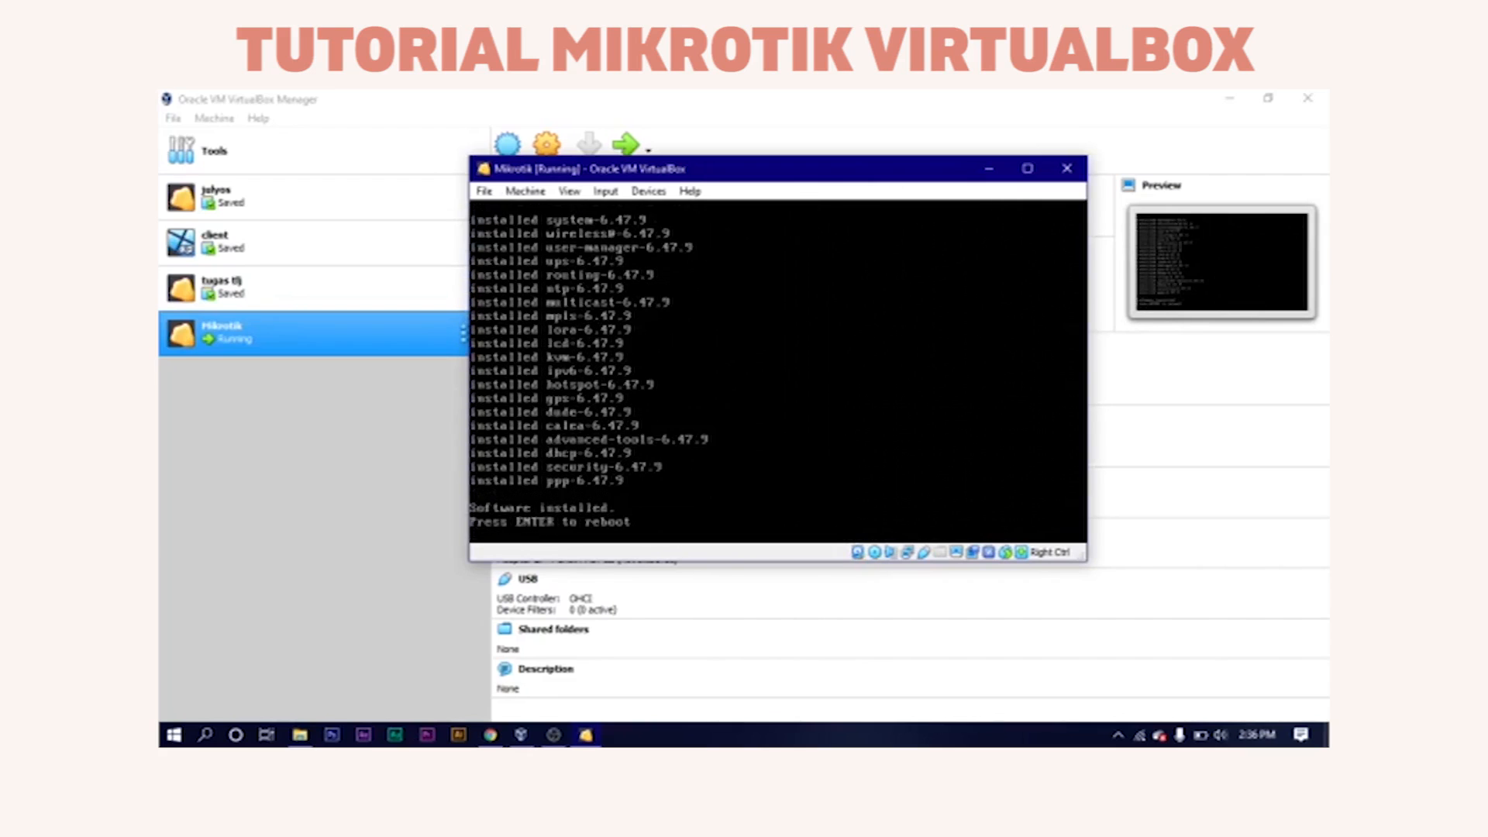
{"action": "key", "text": "Return"}
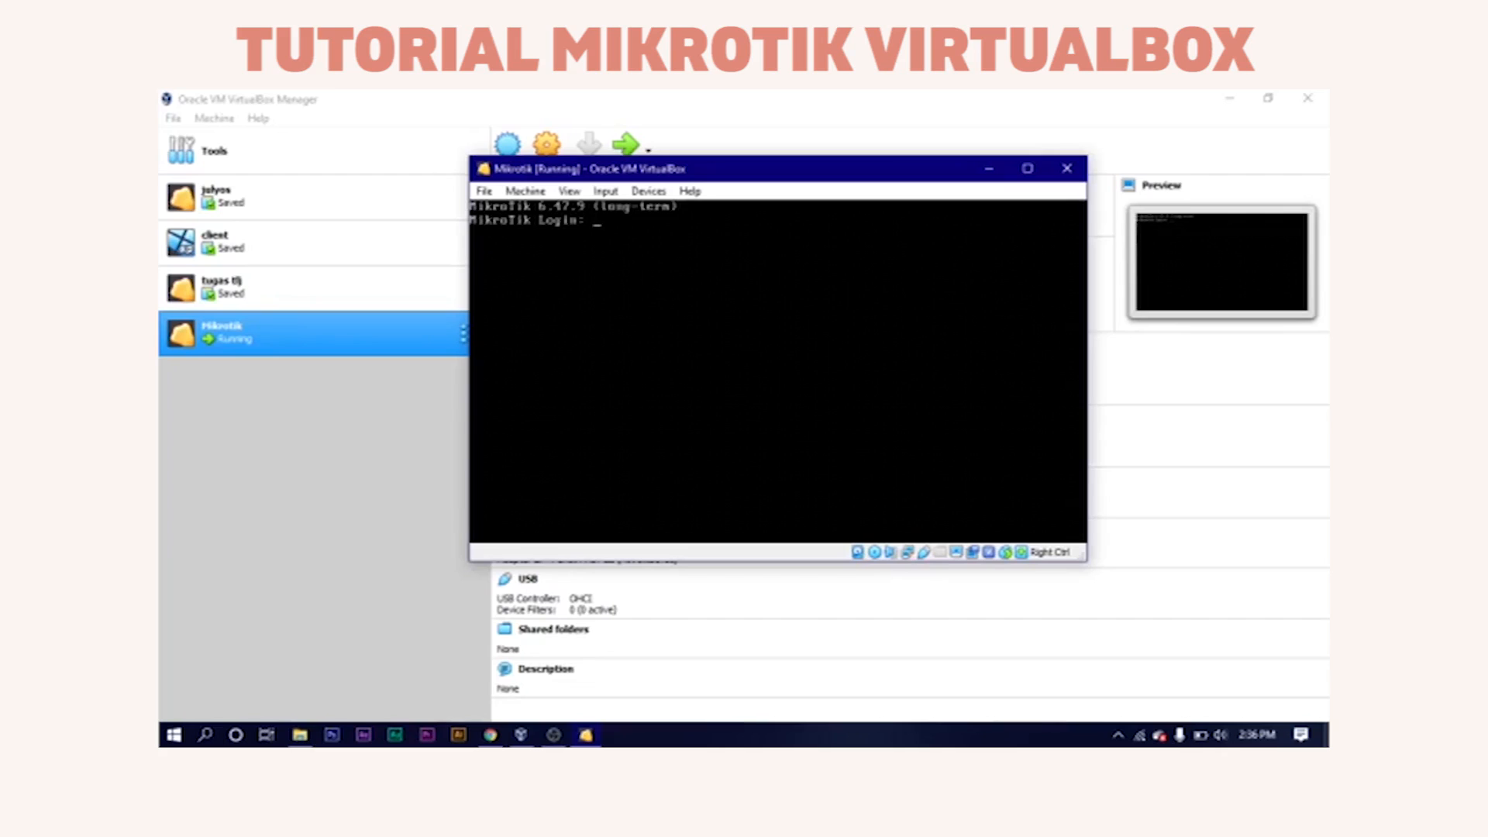
Log in as admin, decline the license, and list the router's interfaces with 'interface pr'.
{"action": "type", "text": "admin"}
{"action": "key", "text": "Return"}
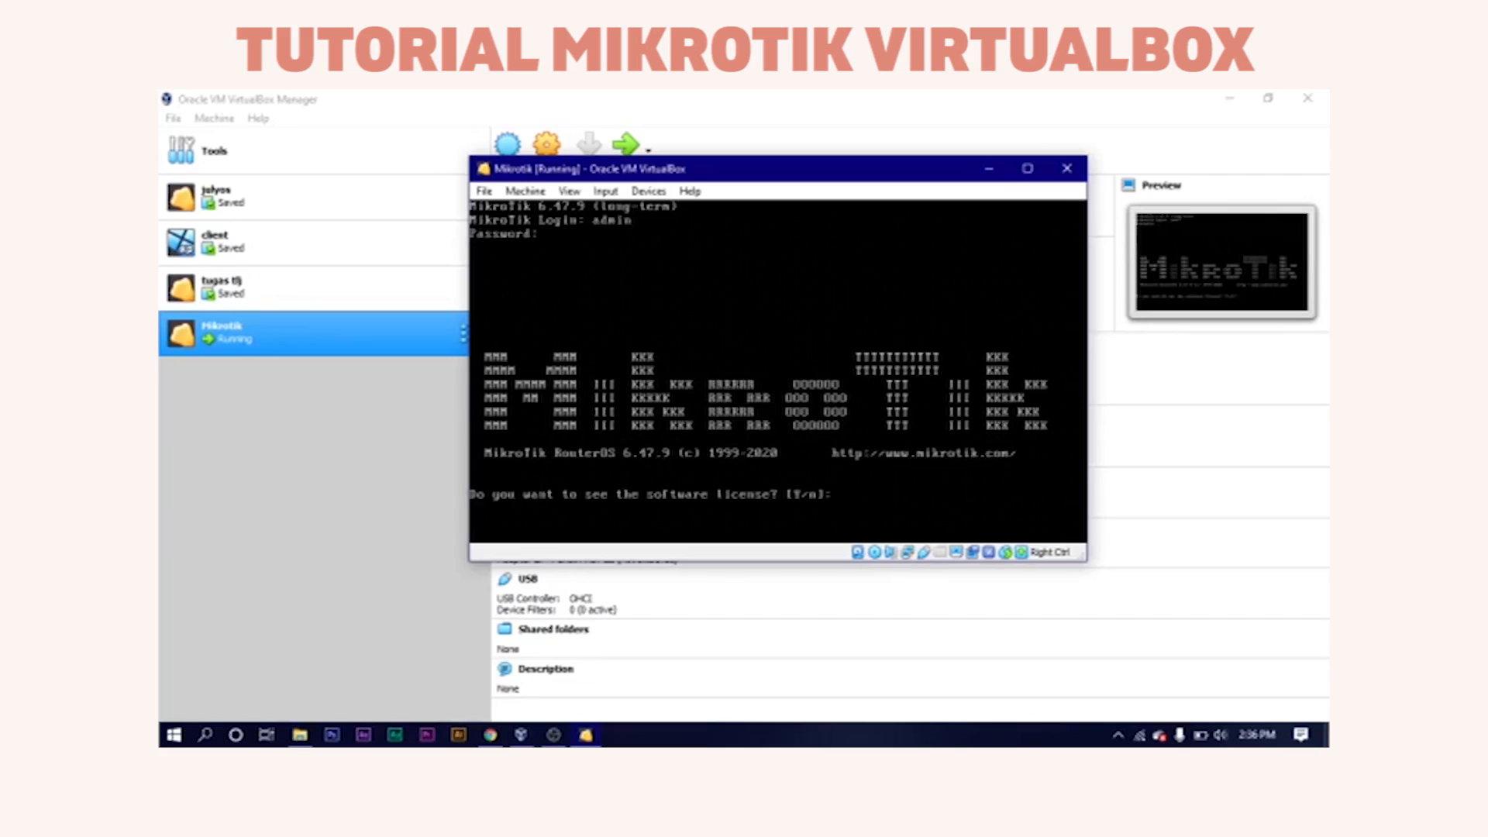
{"action": "type", "text": "n"}
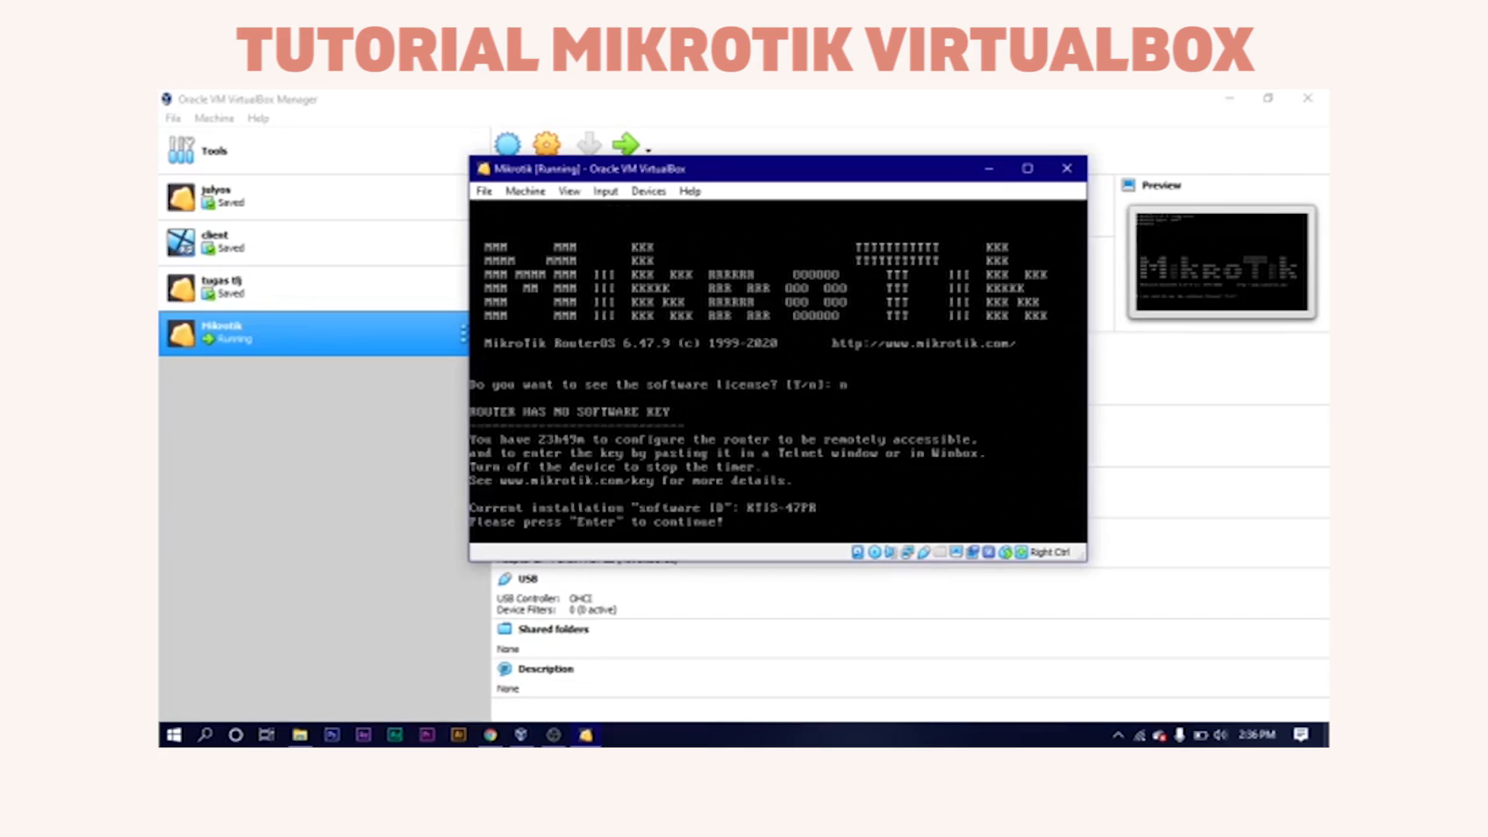
{"action": "key", "text": "Return"}
{"action": "type", "text": "interface pr"}
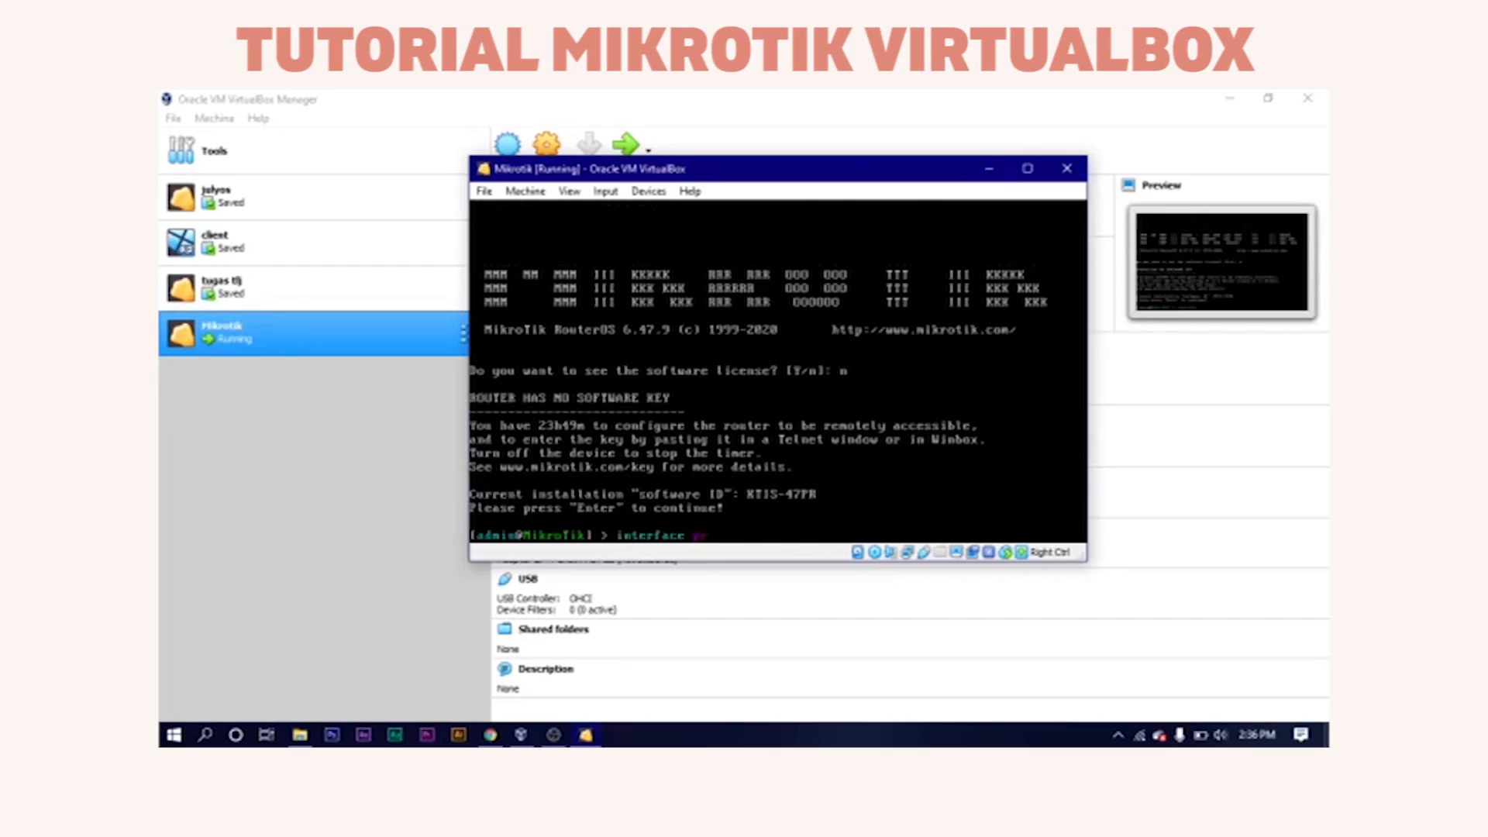
{"action": "key", "text": "Return"}
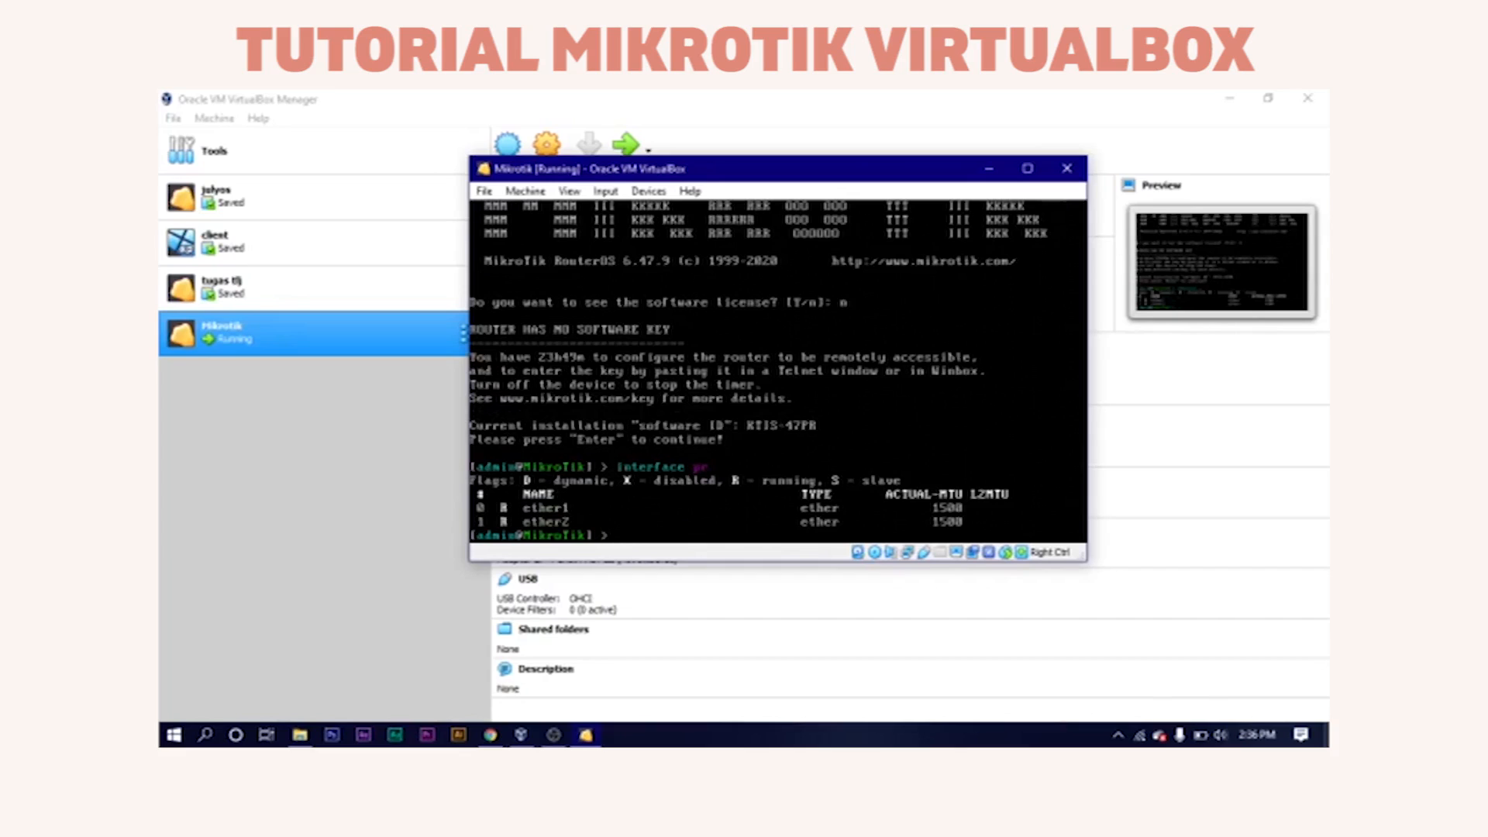
Add a DHCP client on ether1 with disabled=no, then print IP addresses to see 192.168.43.43/24.
{"action": "type", "text": "ip dhcp-client add interface="}
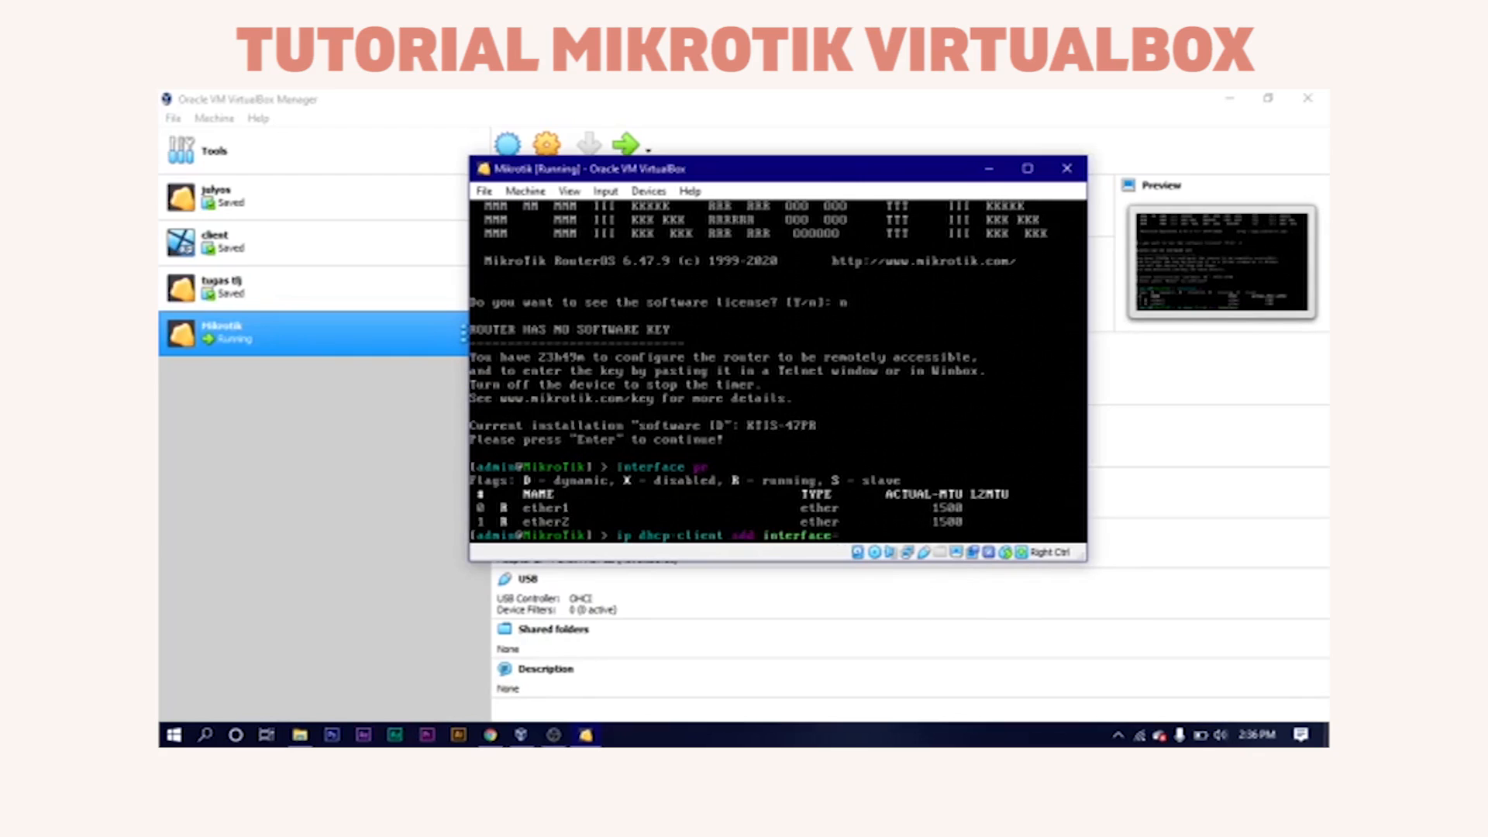
{"action": "type", "text": "pr"}
{"action": "key", "text": "BackSpace"}
{"action": "type", "text": "ether1 disabled=no"}
{"action": "key", "text": "Return"}
{"action": "type", "text": "i"}
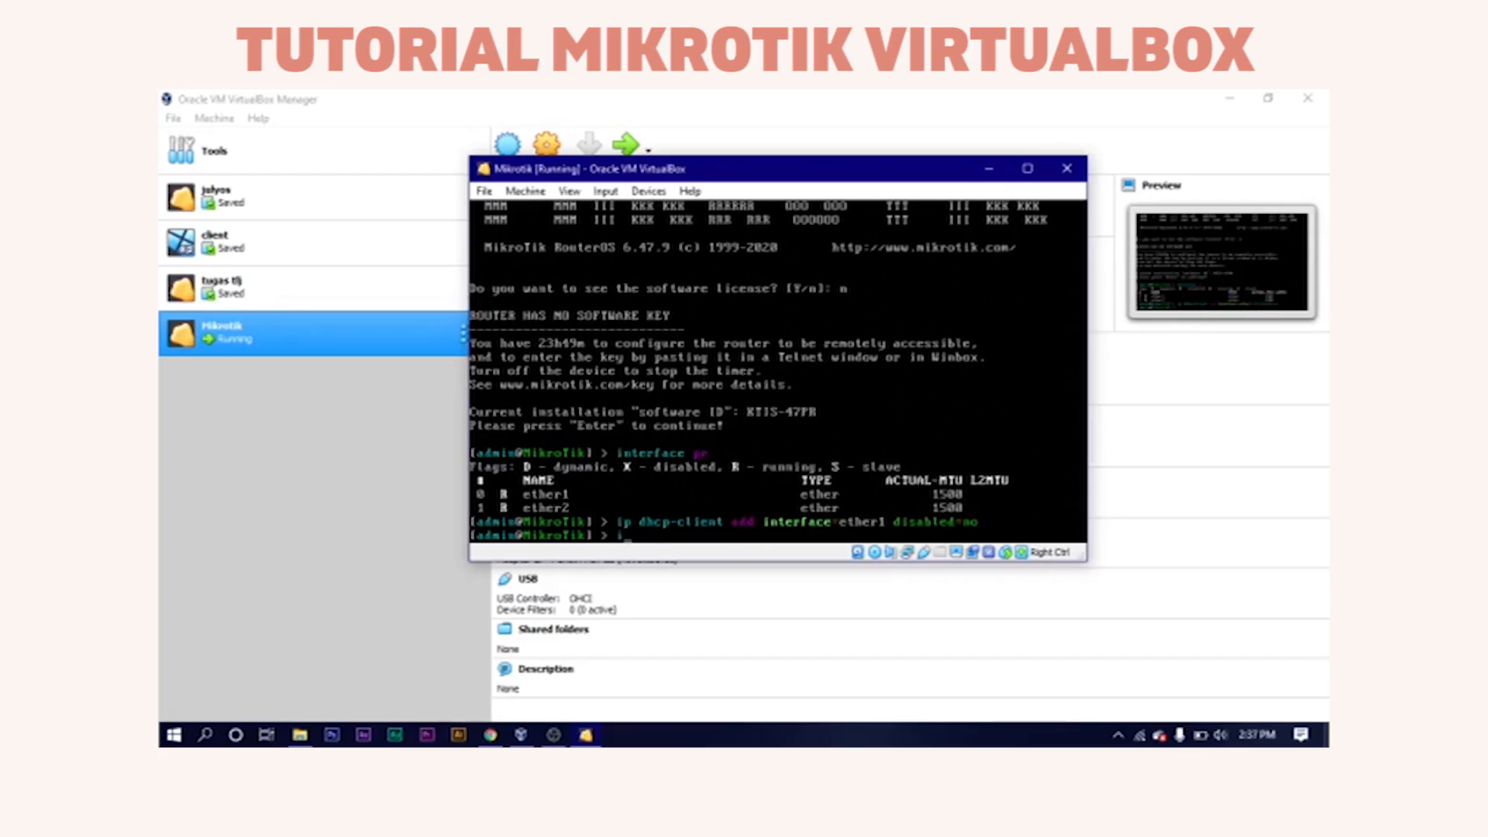
{"action": "type", "text": "p address print"}
{"action": "key", "text": "Return"}
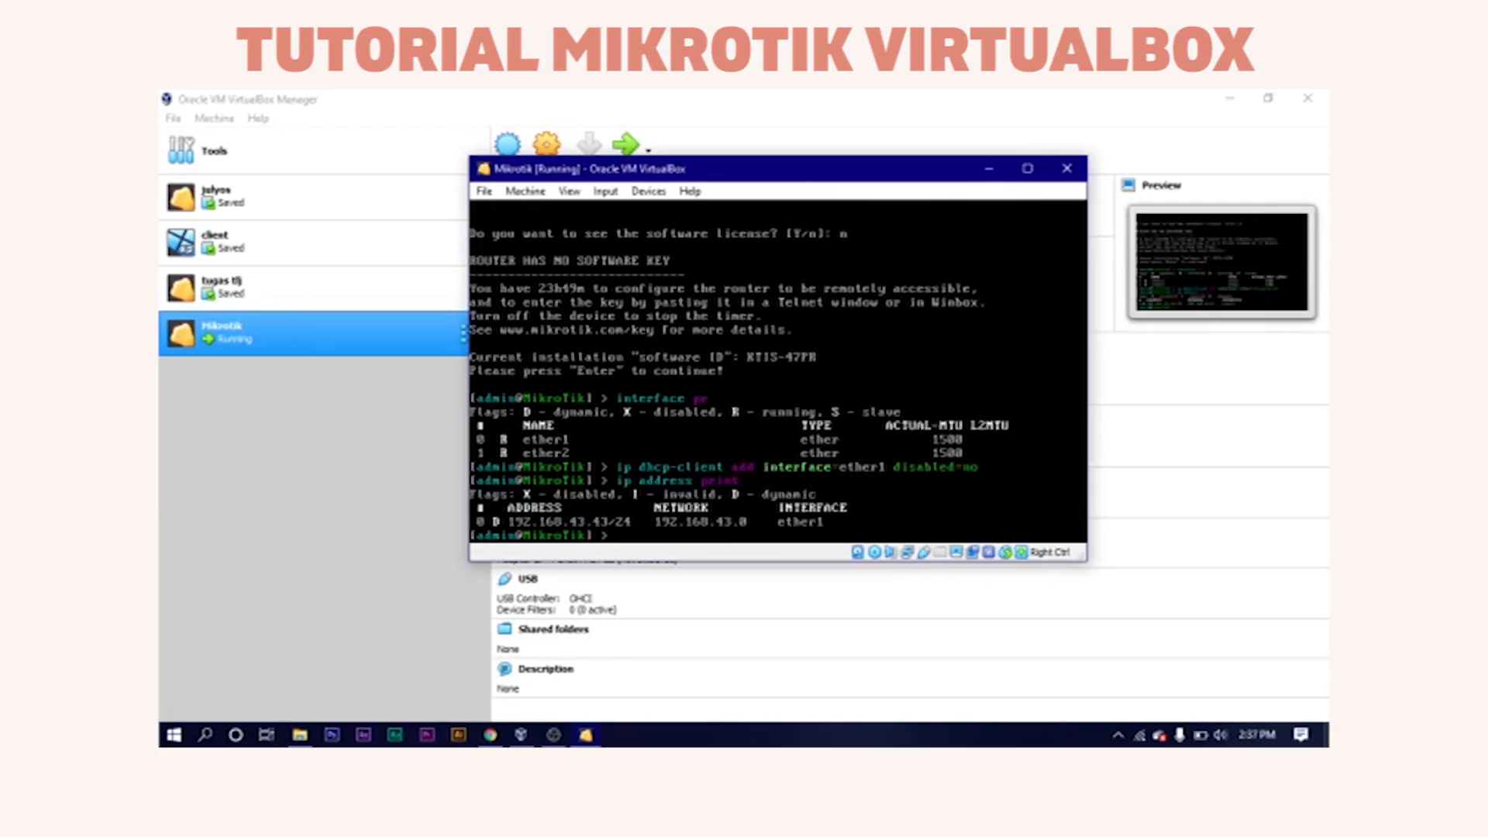
Ping google.com from the router and stop after two replies with 0% loss.
{"action": "type", "text": "ik] > ping 192"}
{"action": "key", "text": "BackSpace"}
{"action": "key", "text": "BackSpace"}
{"action": "type", "text": "2"}
{"action": "key", "text": "BackSpace"}
{"action": "key", "text": "BackSpace"}
{"action": "type", "text": "google.com"}
{"action": "key", "text": "Return"}
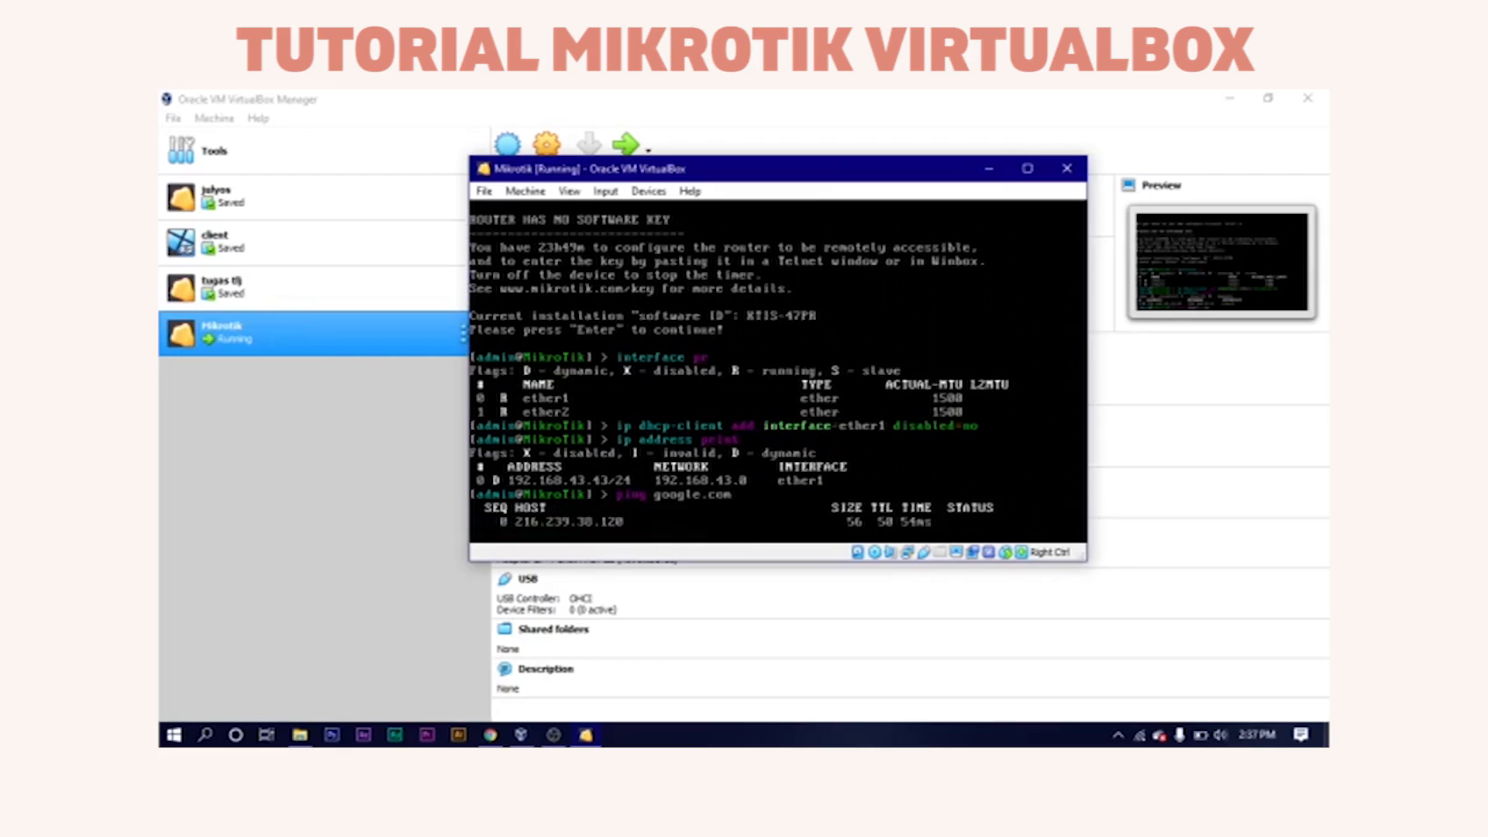
{"action": "key", "text": "ctrl+c"}
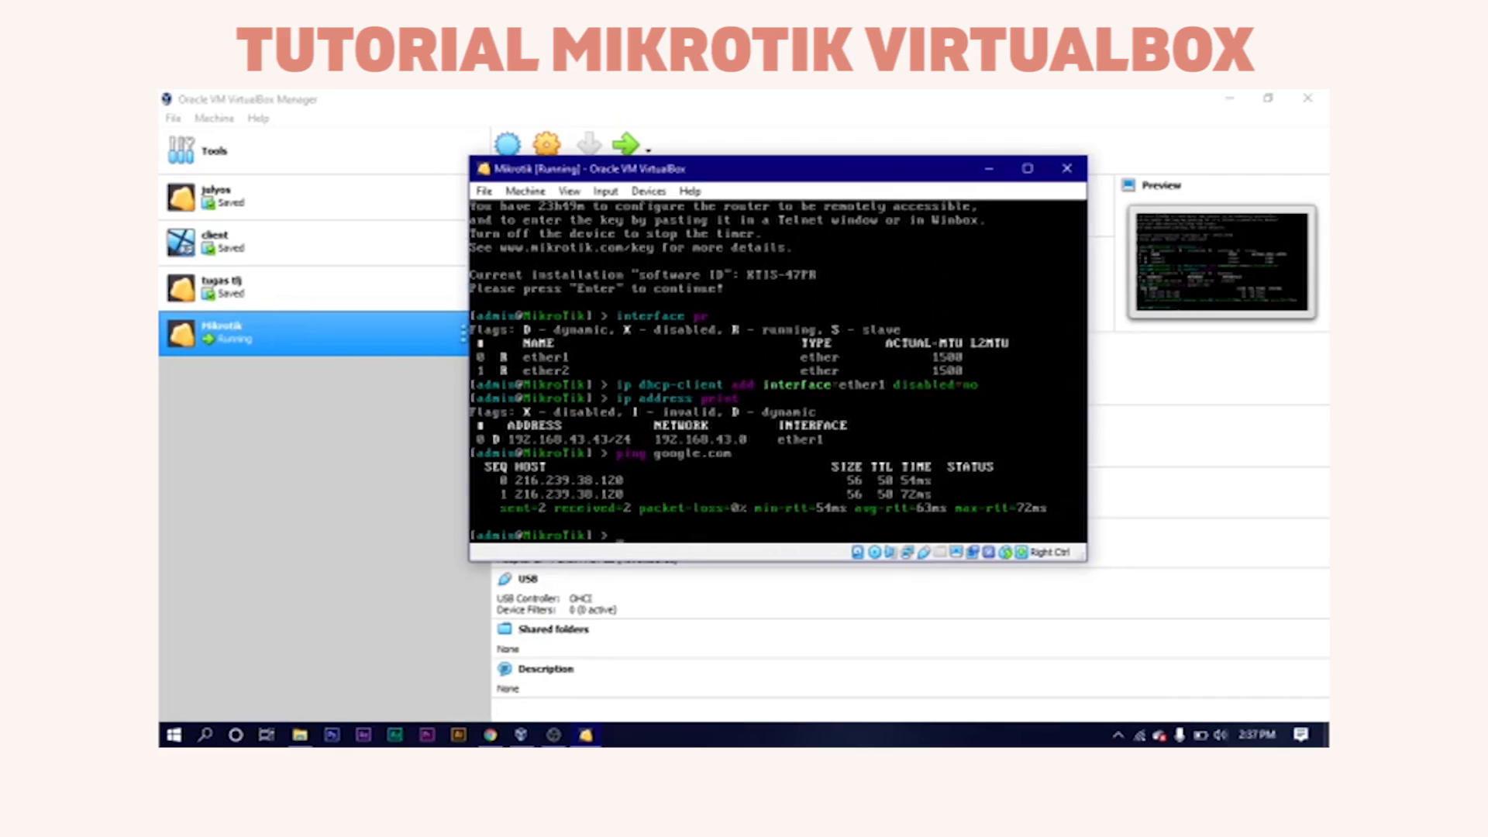
Shut the router down with 'system shutdown' and confirm with y.
{"action": "type", "text": "system sh"}
{"action": "key", "text": "Return"}
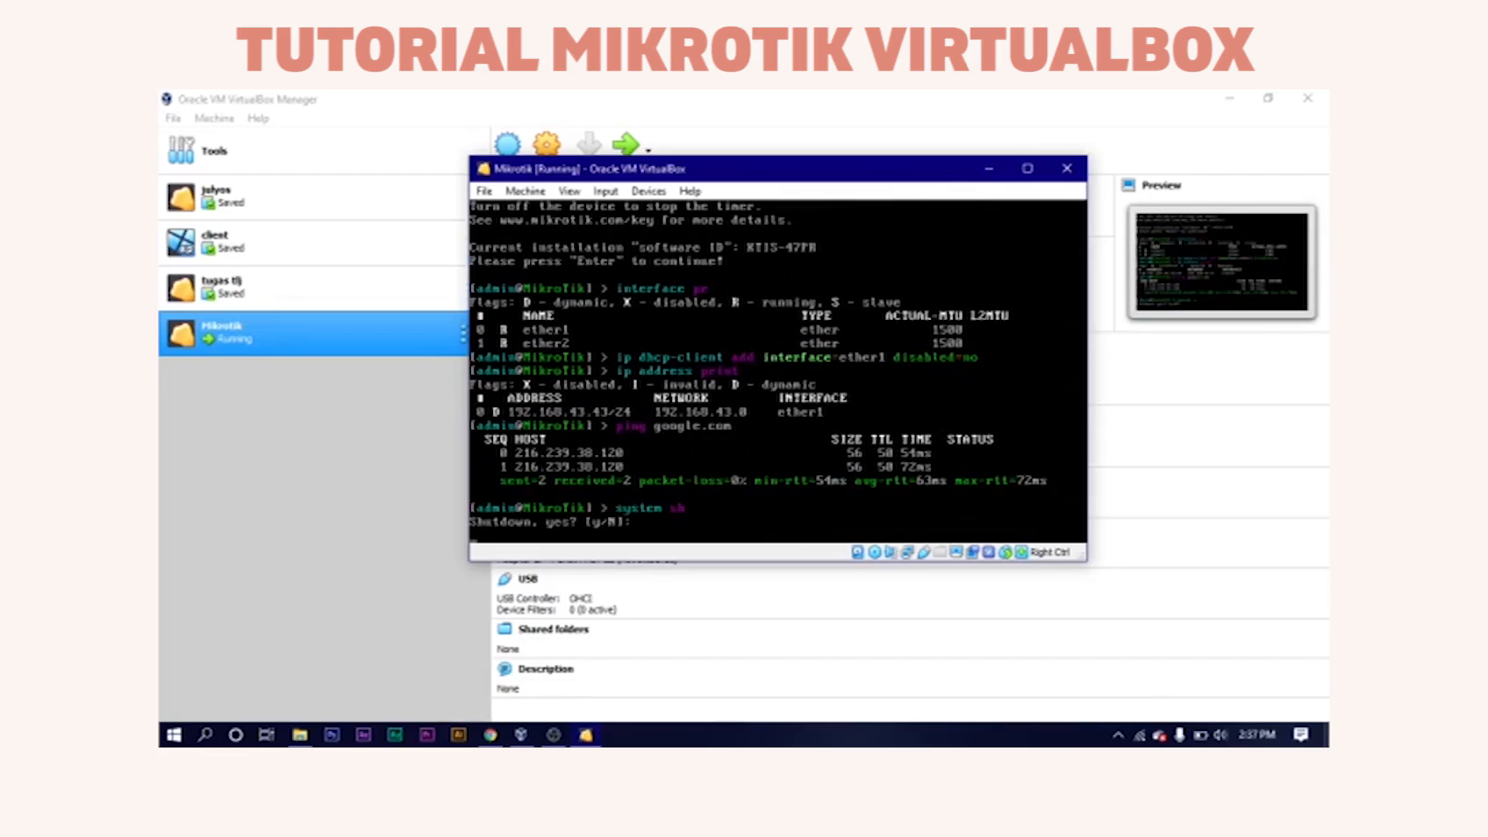
{"action": "type", "text": "y"}
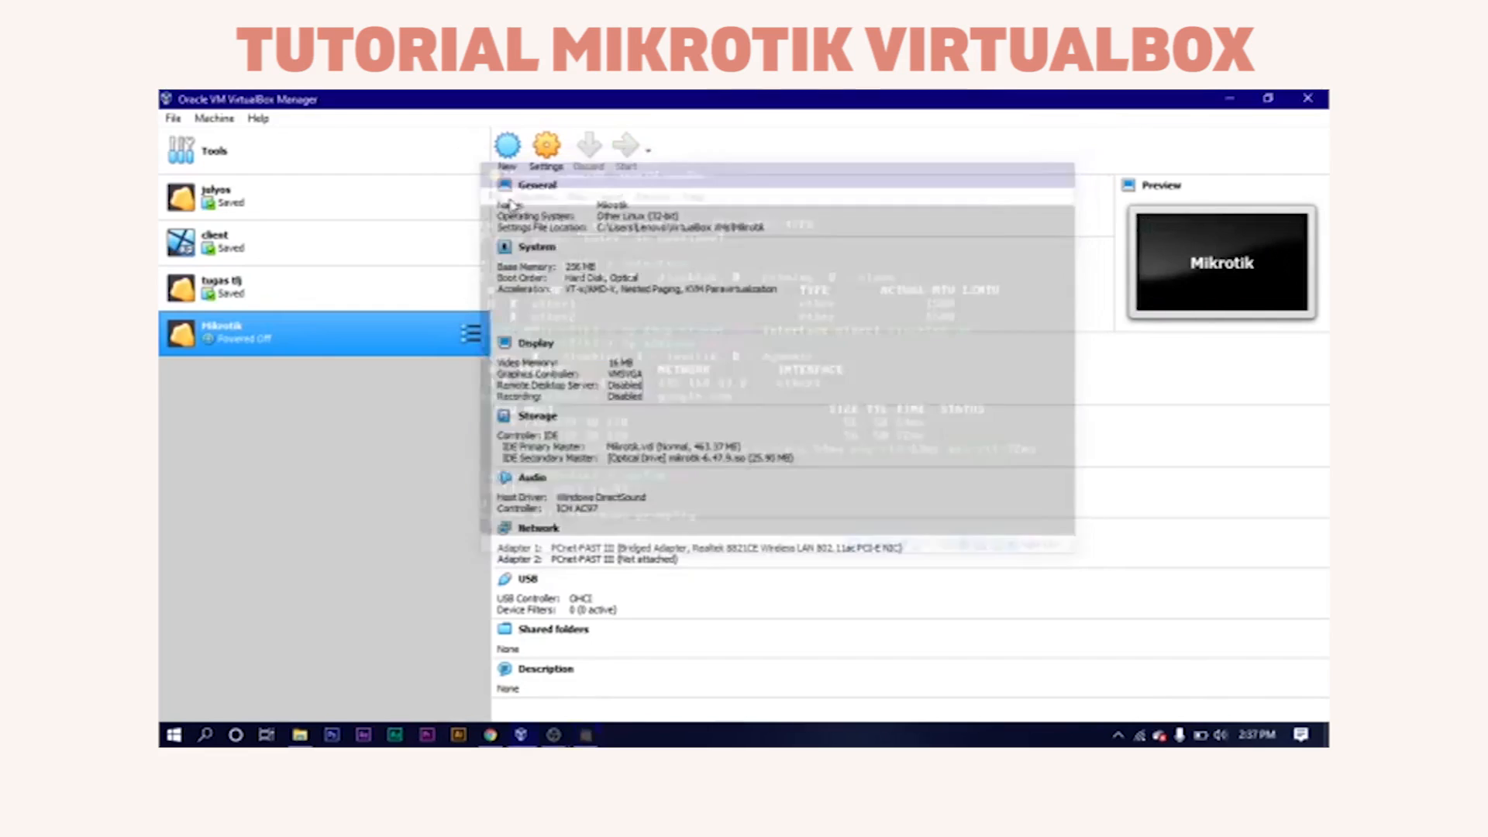
Name the new VM 'Windows xp' and keep 192 MB of memory.
{"action": "left_click", "coordinate": [511, 159]}
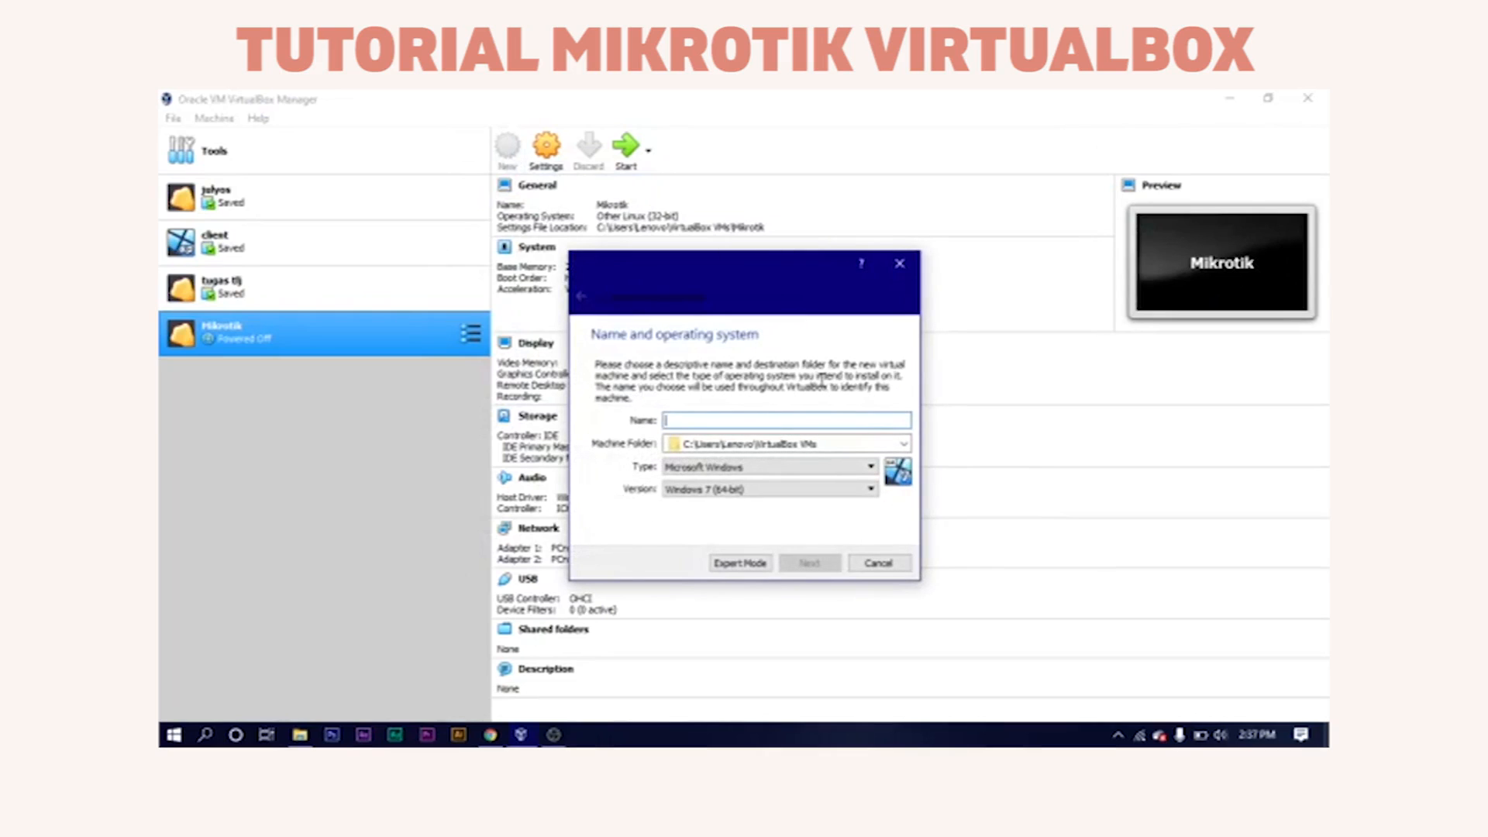
{"action": "type", "text": "Windo"}
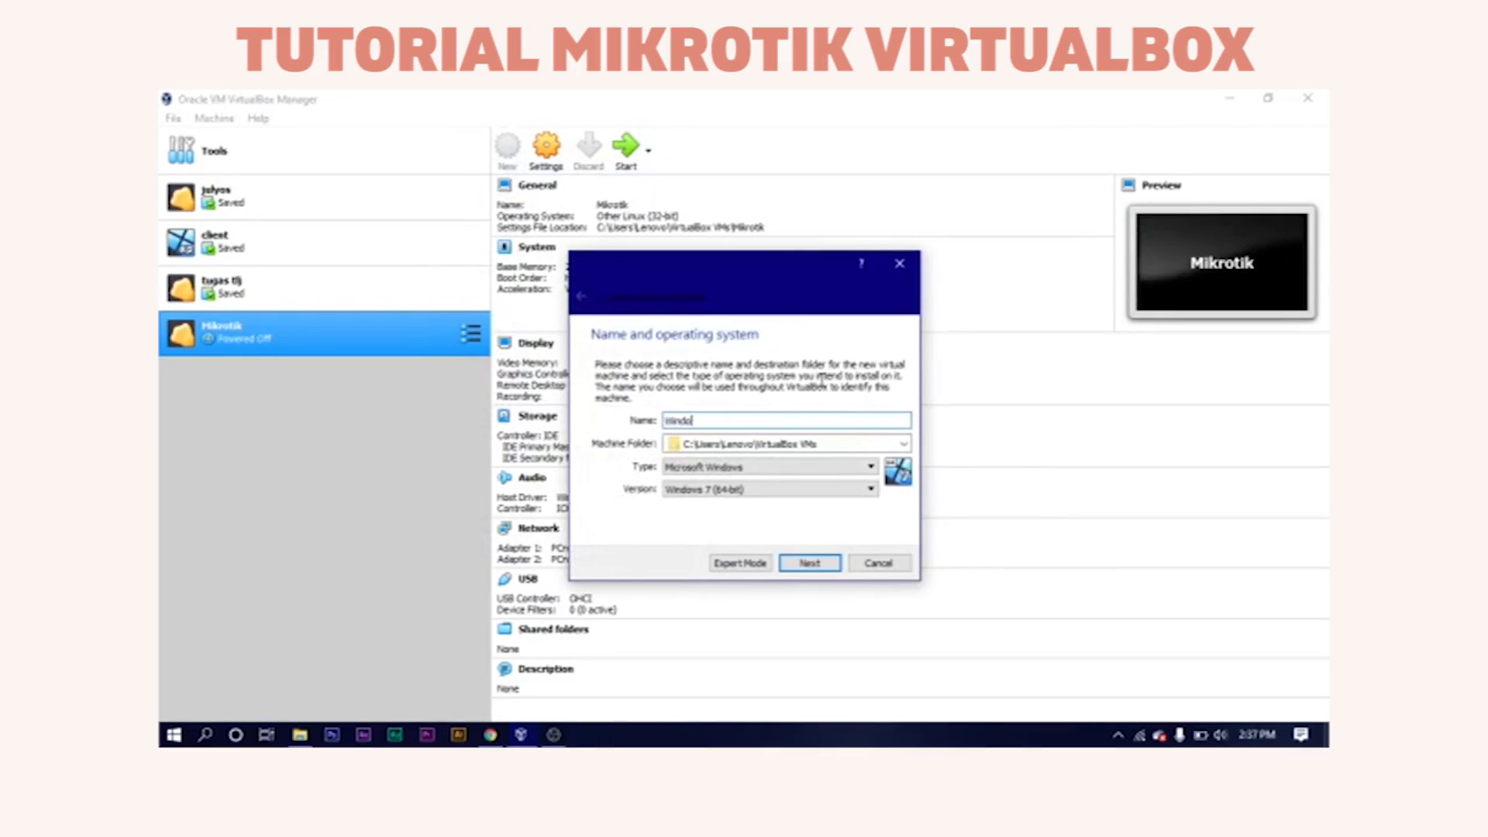
{"action": "type", "text": "ws xp"}
{"action": "left_click", "coordinate": [810, 568]}
{"action": "left_click", "coordinate": [811, 568]}
Create a dynamically allocated 15 GB VDI disk and finish the VM.
{"action": "left_click", "coordinate": [809, 564]}
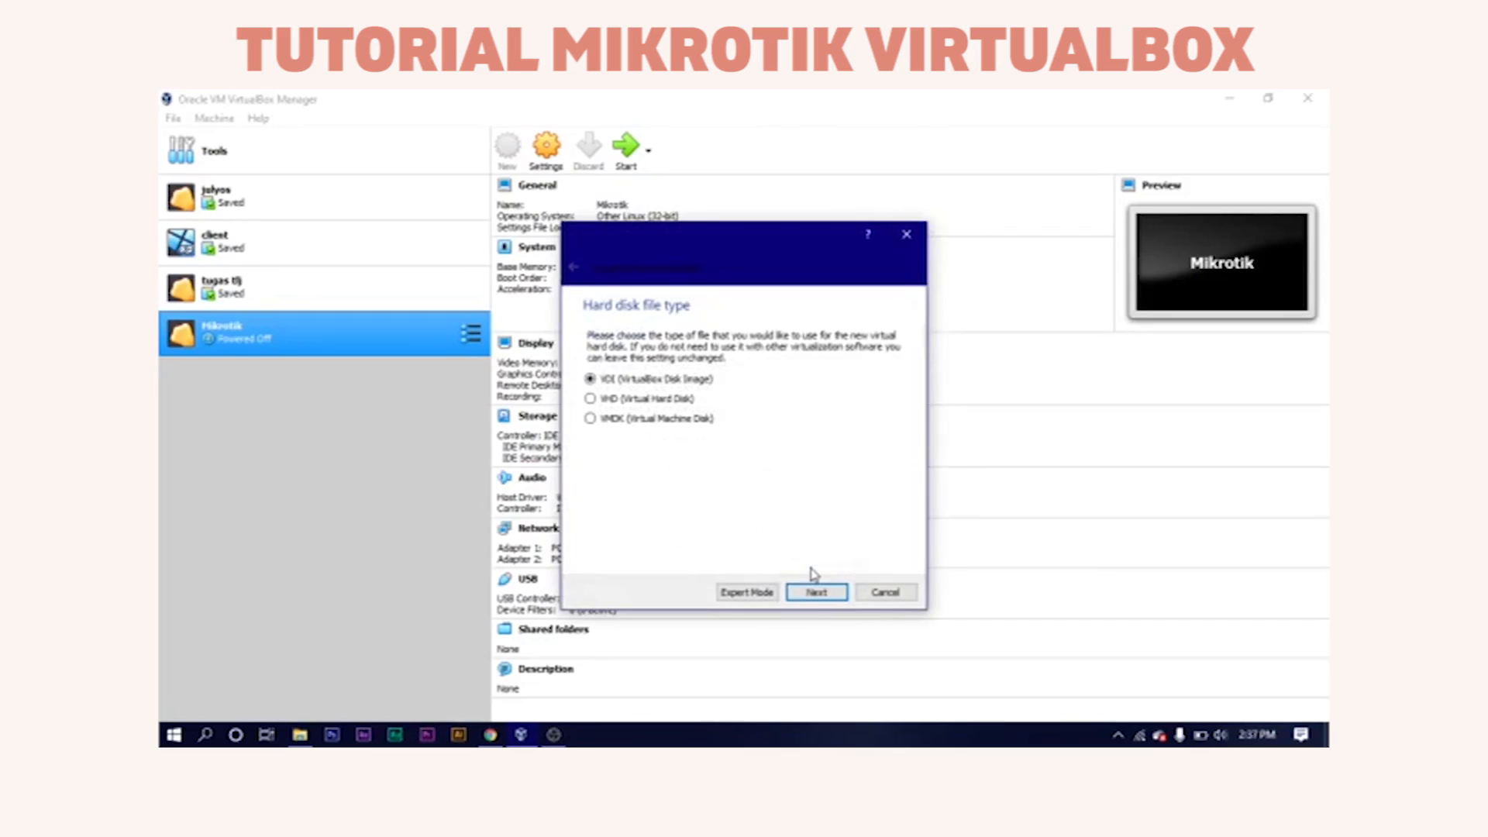
{"action": "left_click", "coordinate": [823, 595]}
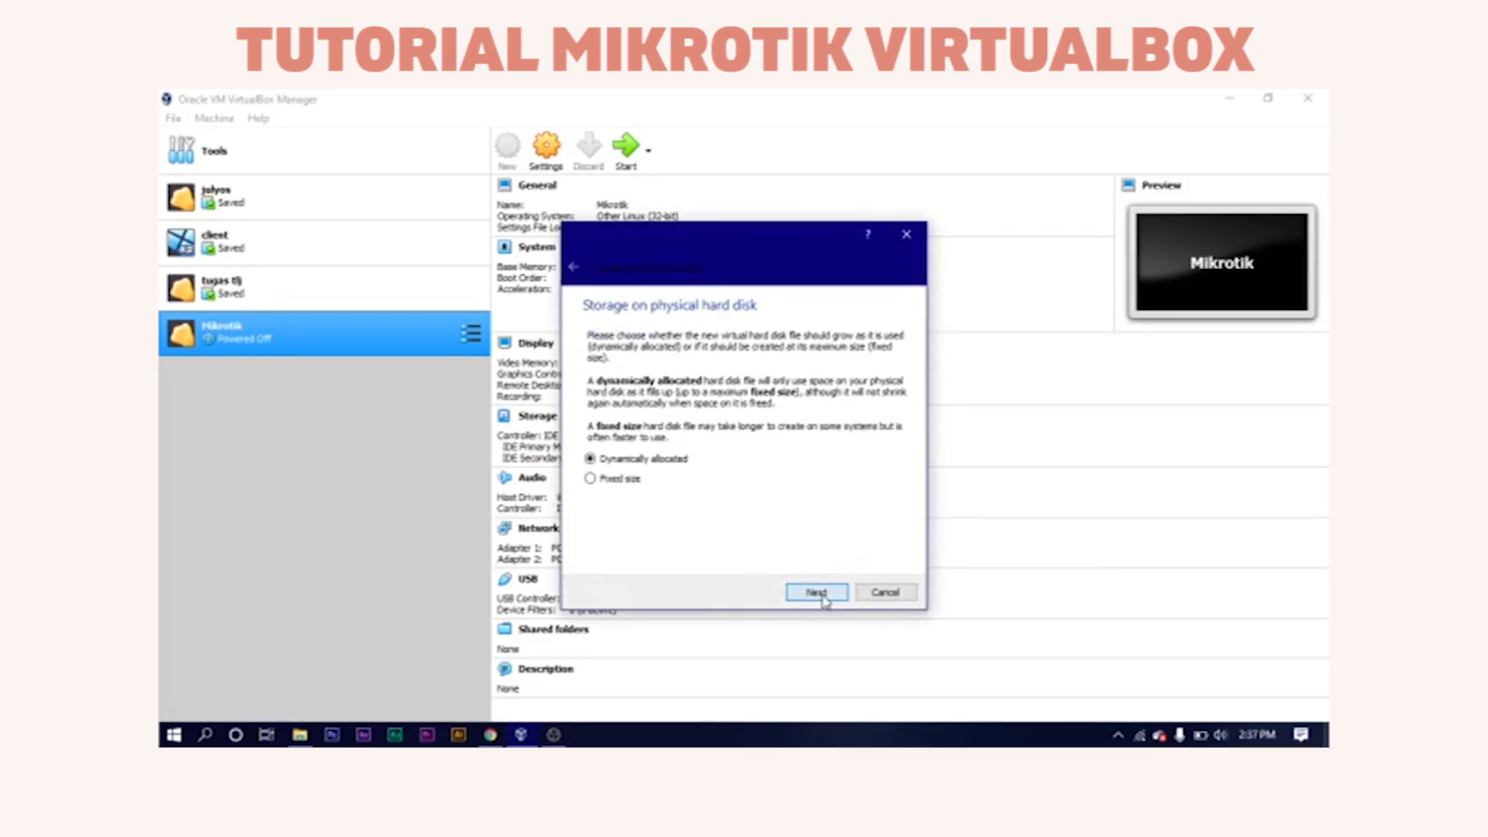
{"action": "left_click", "coordinate": [823, 594]}
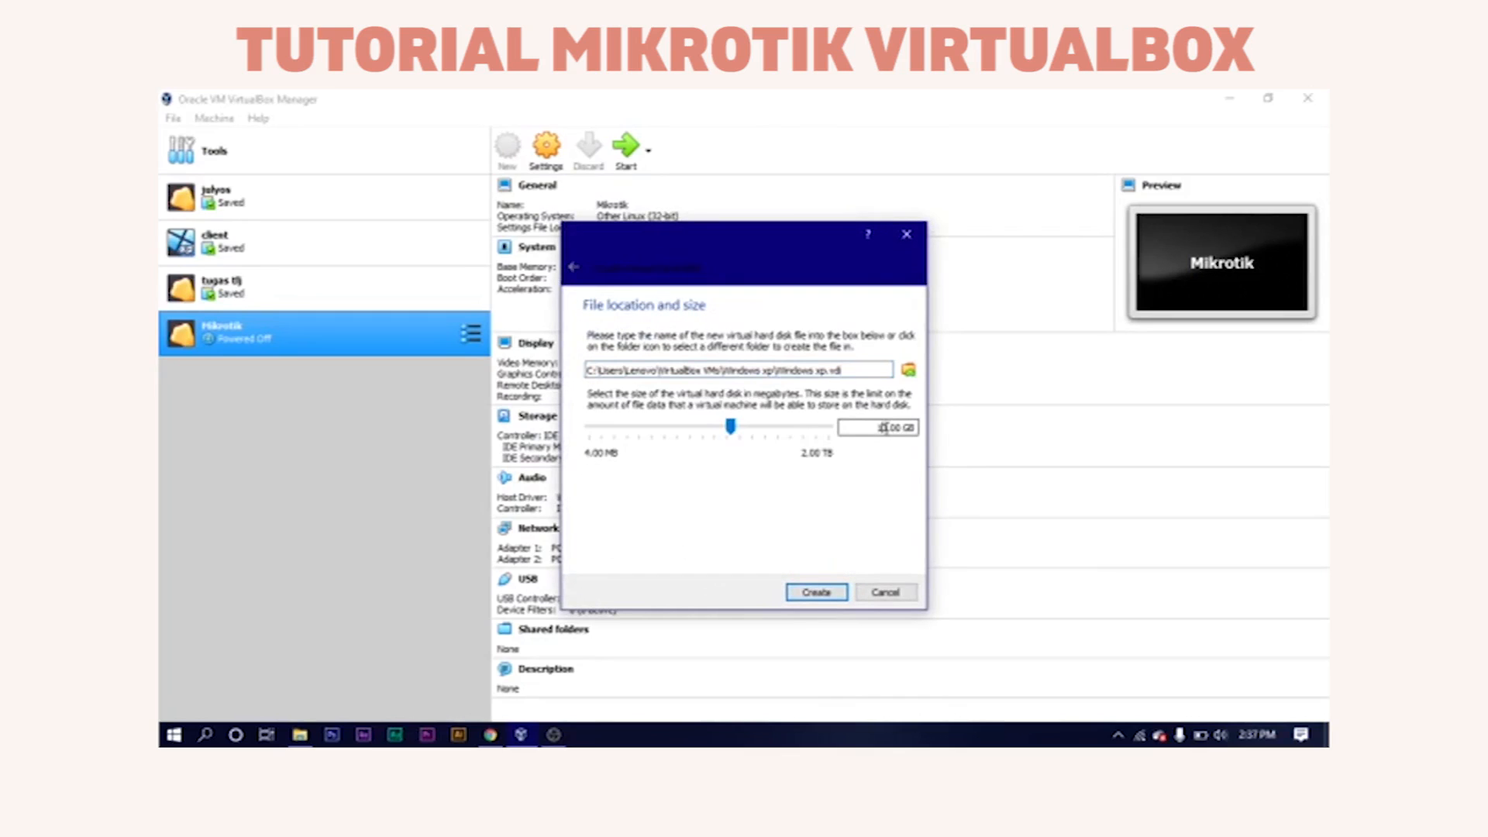
{"action": "key", "text": "BackSpace"}
{"action": "type", "text": "5"}
{"action": "left_click", "coordinate": [830, 594]}
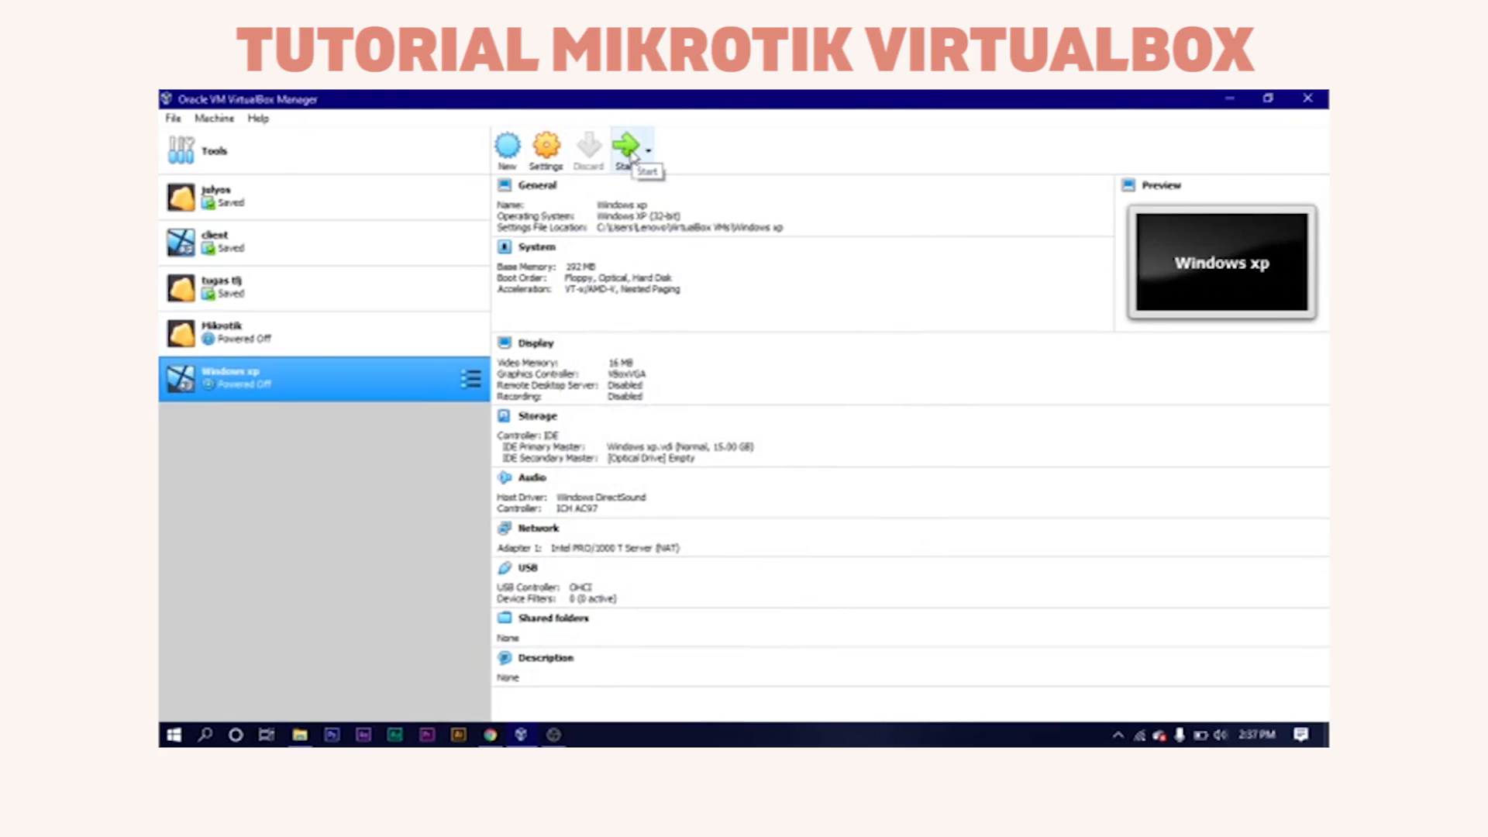
Set the Windows xp boot order to Hard Disk then Optical, with Floppy disabled.
{"action": "left_click", "coordinate": [552, 153]}
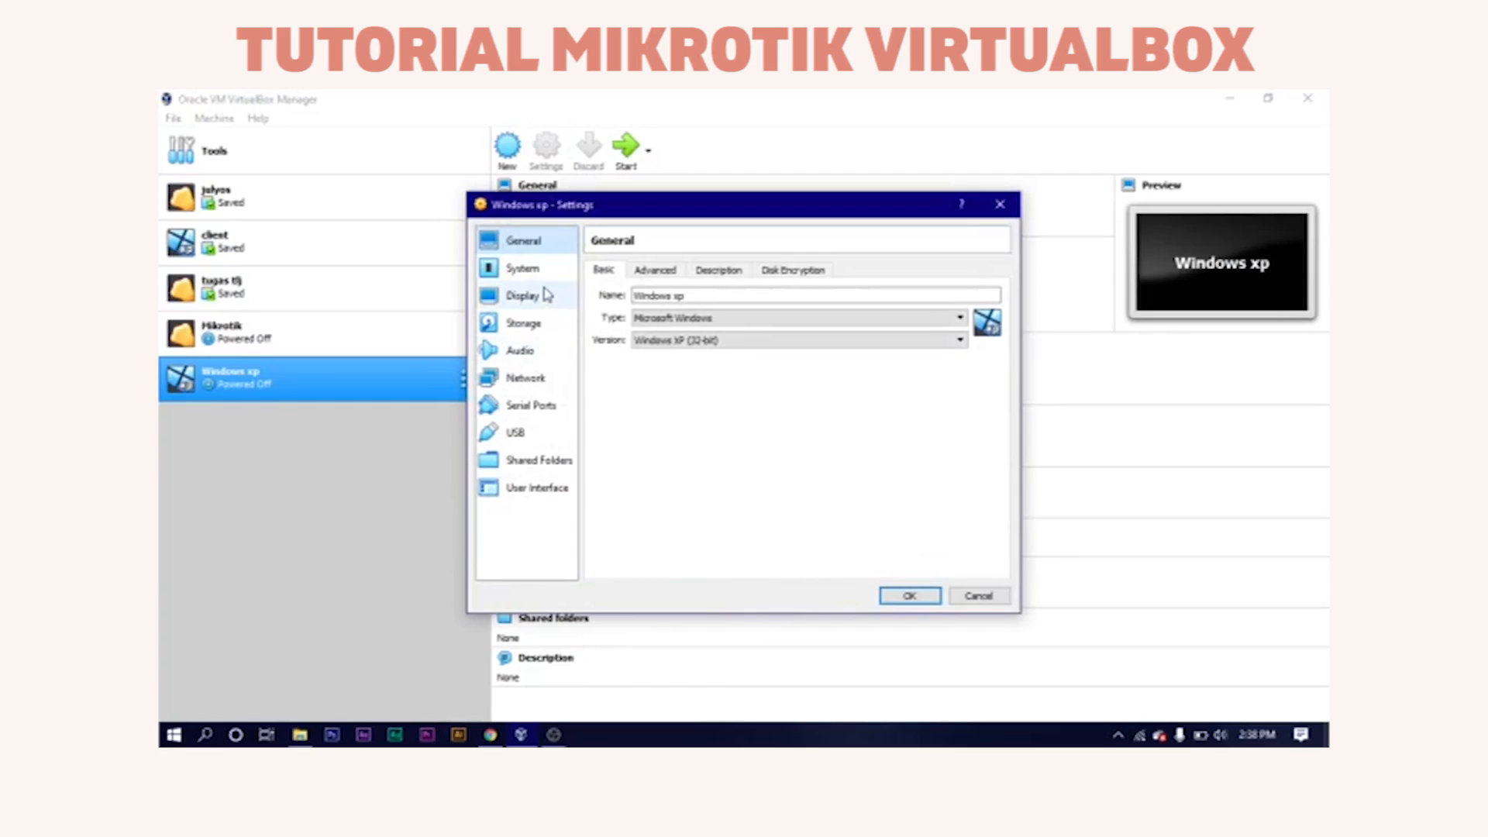
{"action": "left_click", "coordinate": [540, 270]}
{"action": "left_click", "coordinate": [734, 335]}
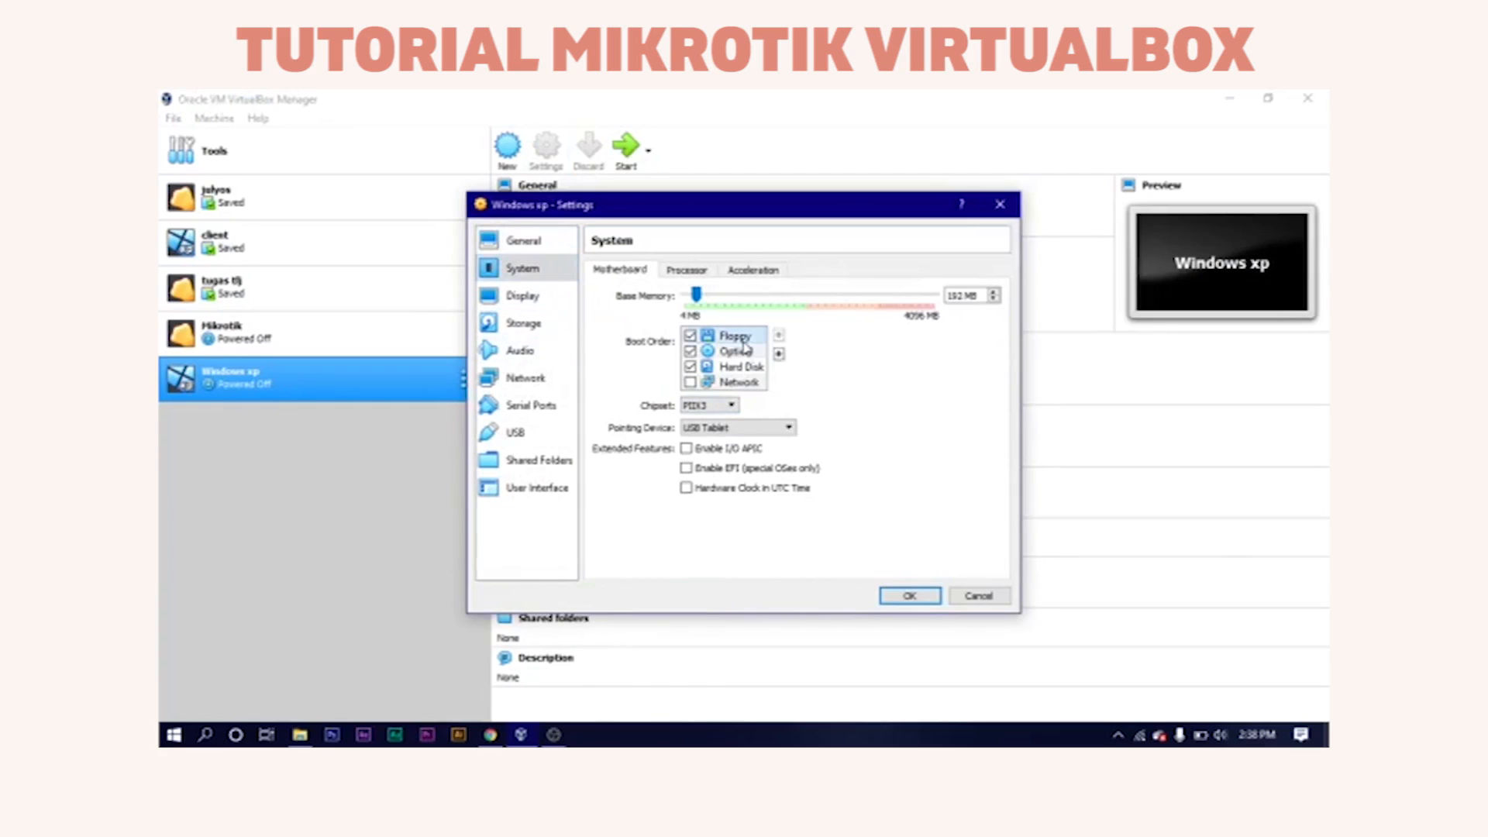
{"action": "left_click", "coordinate": [779, 354]}
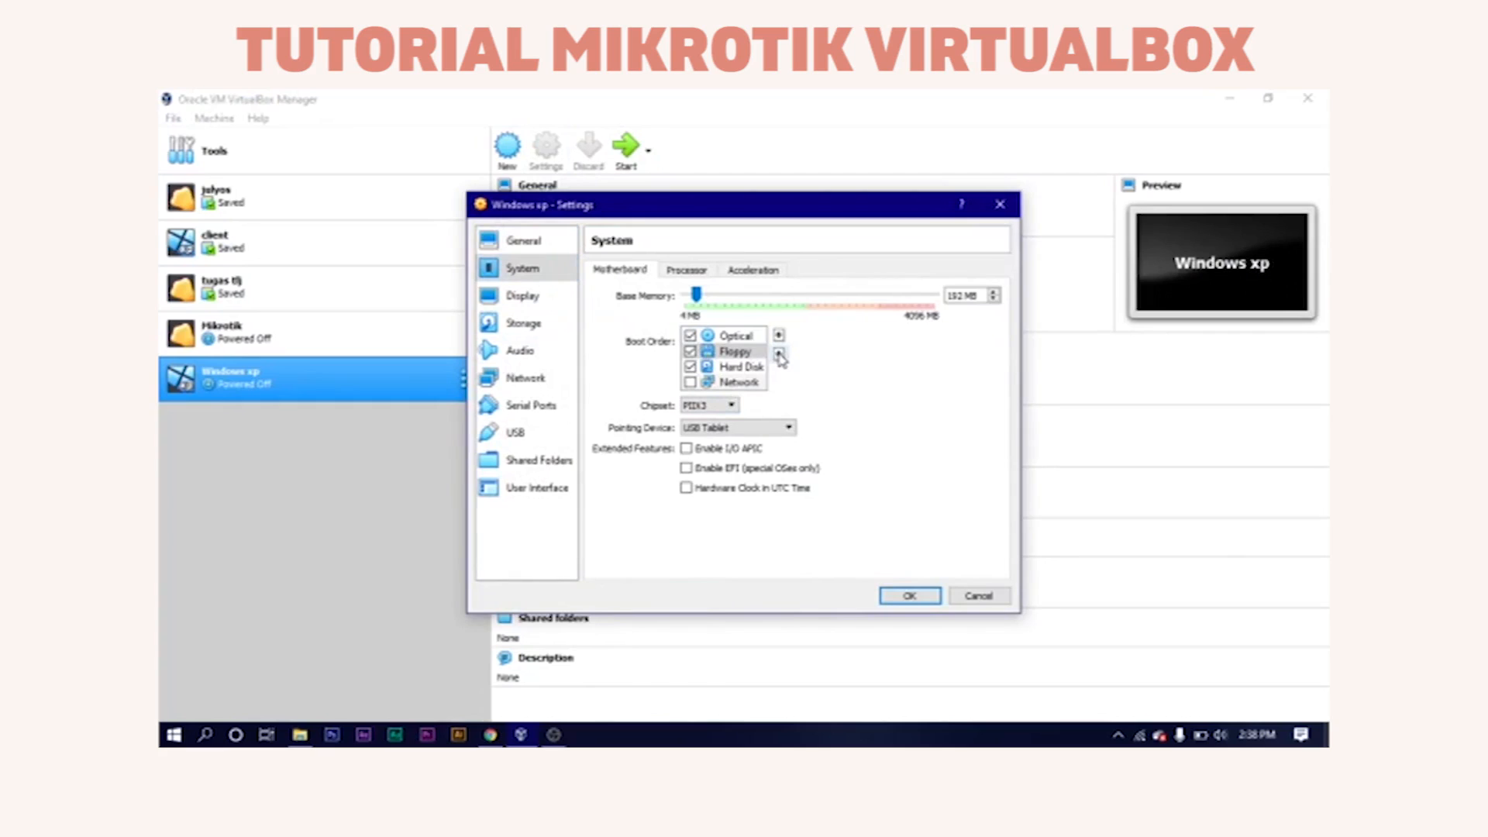
{"action": "left_click", "coordinate": [779, 354]}
{"action": "left_click", "coordinate": [691, 368]}
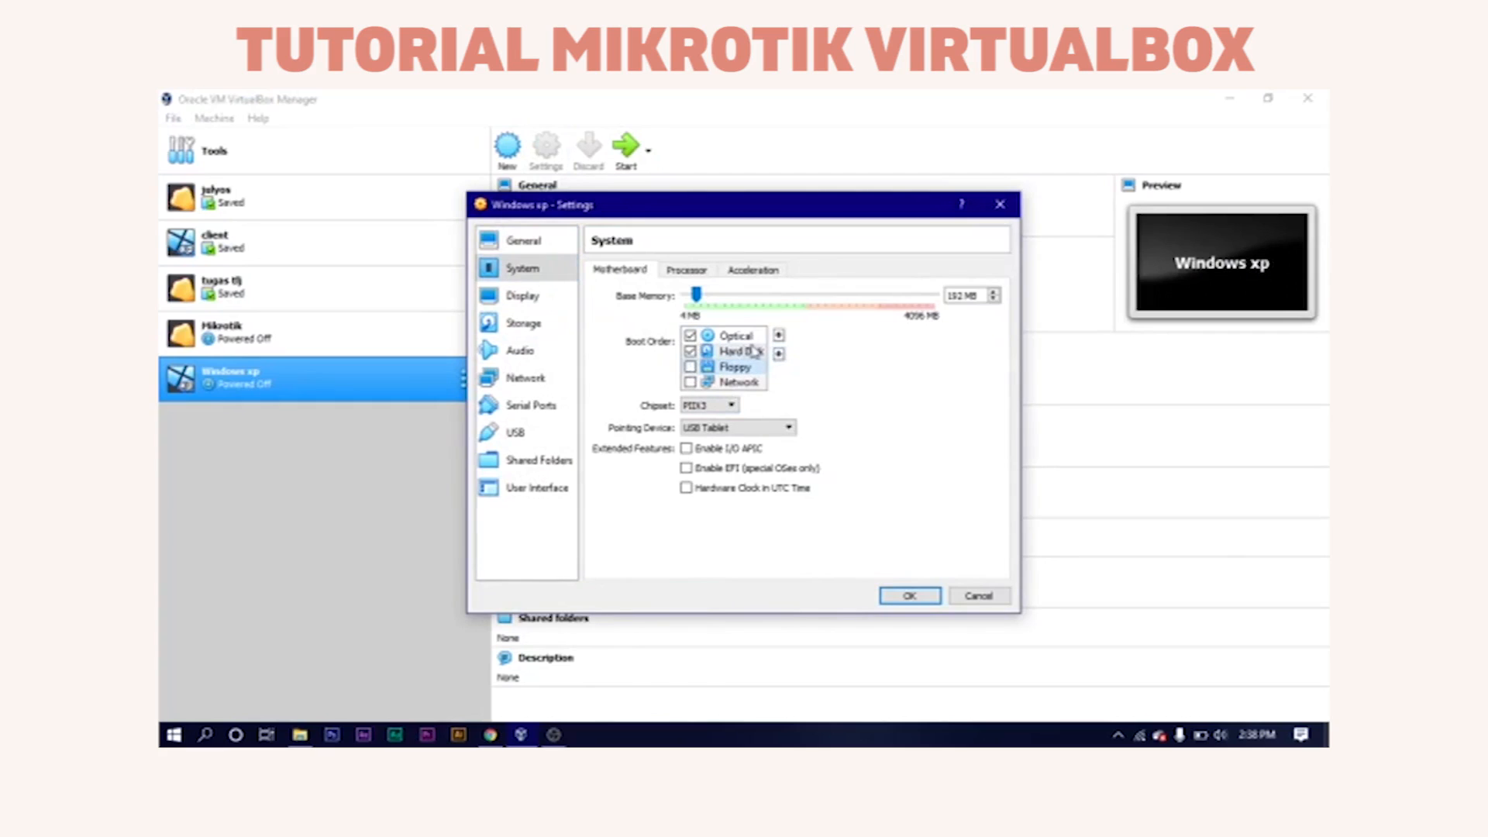
{"action": "left_click", "coordinate": [740, 351]}
{"action": "left_click", "coordinate": [779, 337]}
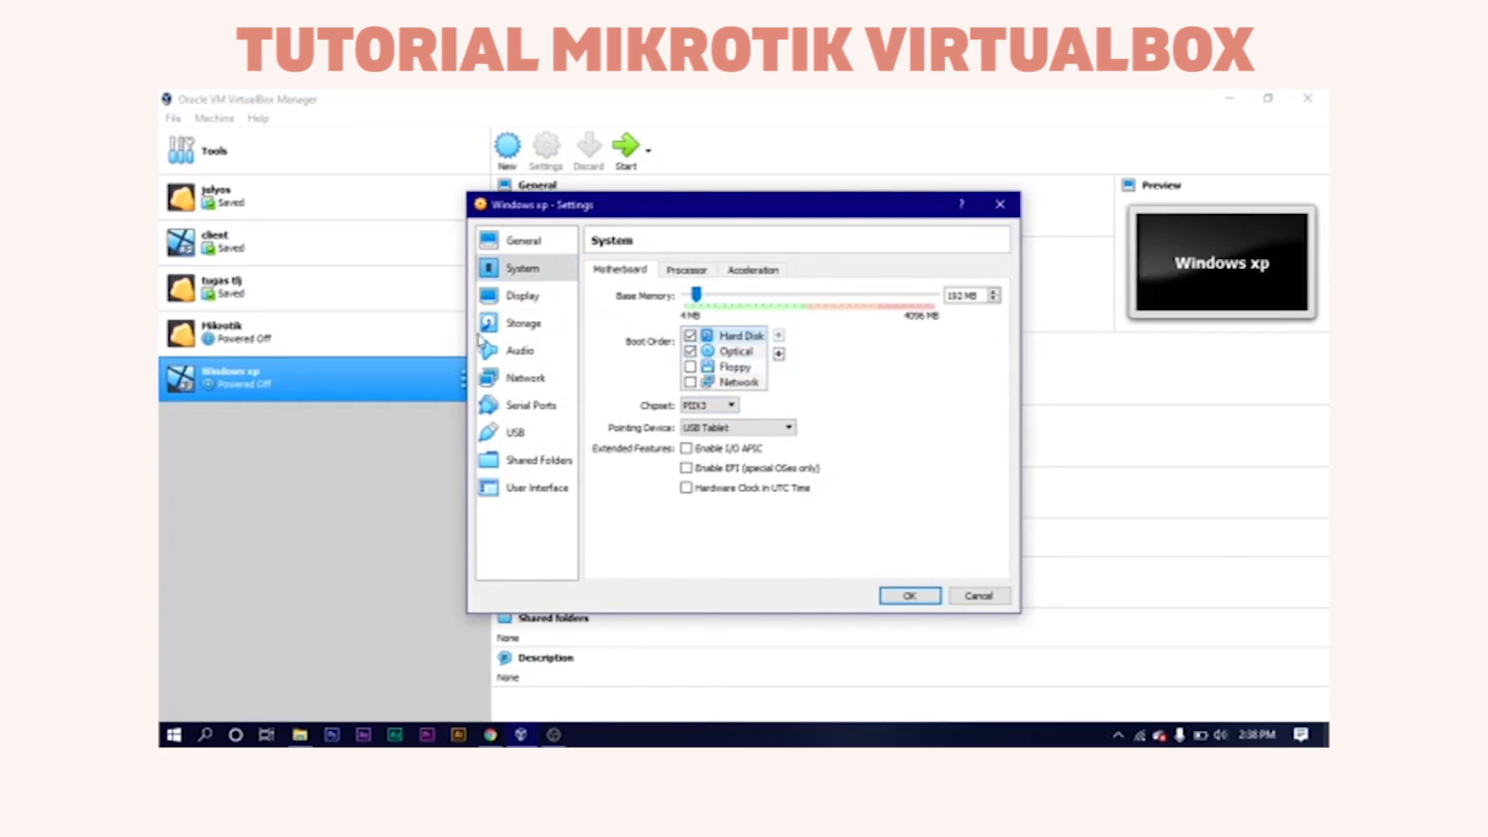
Load the Windows XP installation ISO into the empty optical drive.
{"action": "left_click", "coordinate": [523, 323]}
{"action": "left_click", "coordinate": [683, 331]}
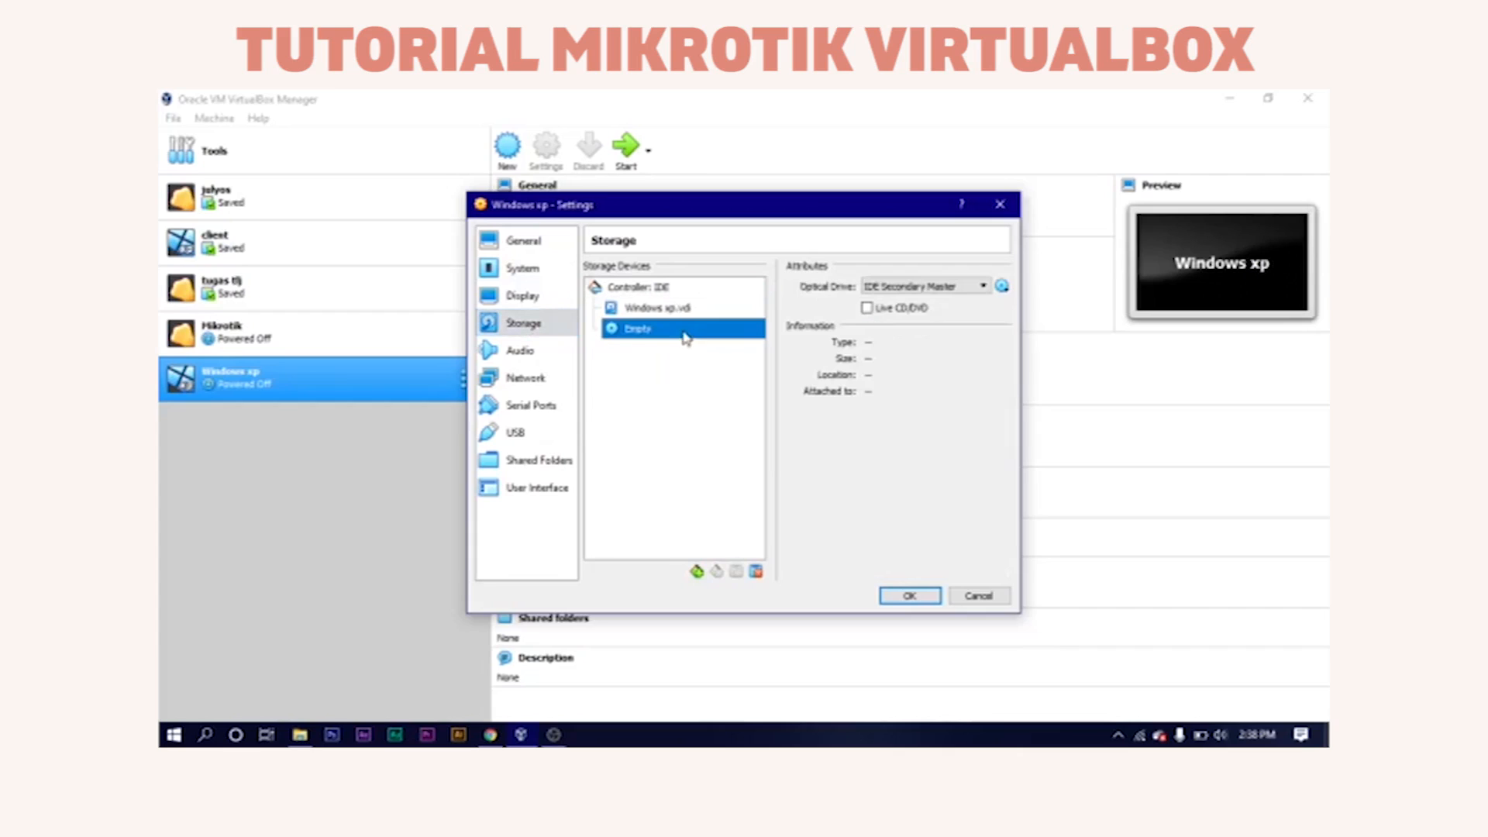
{"action": "left_click", "coordinate": [1002, 286]}
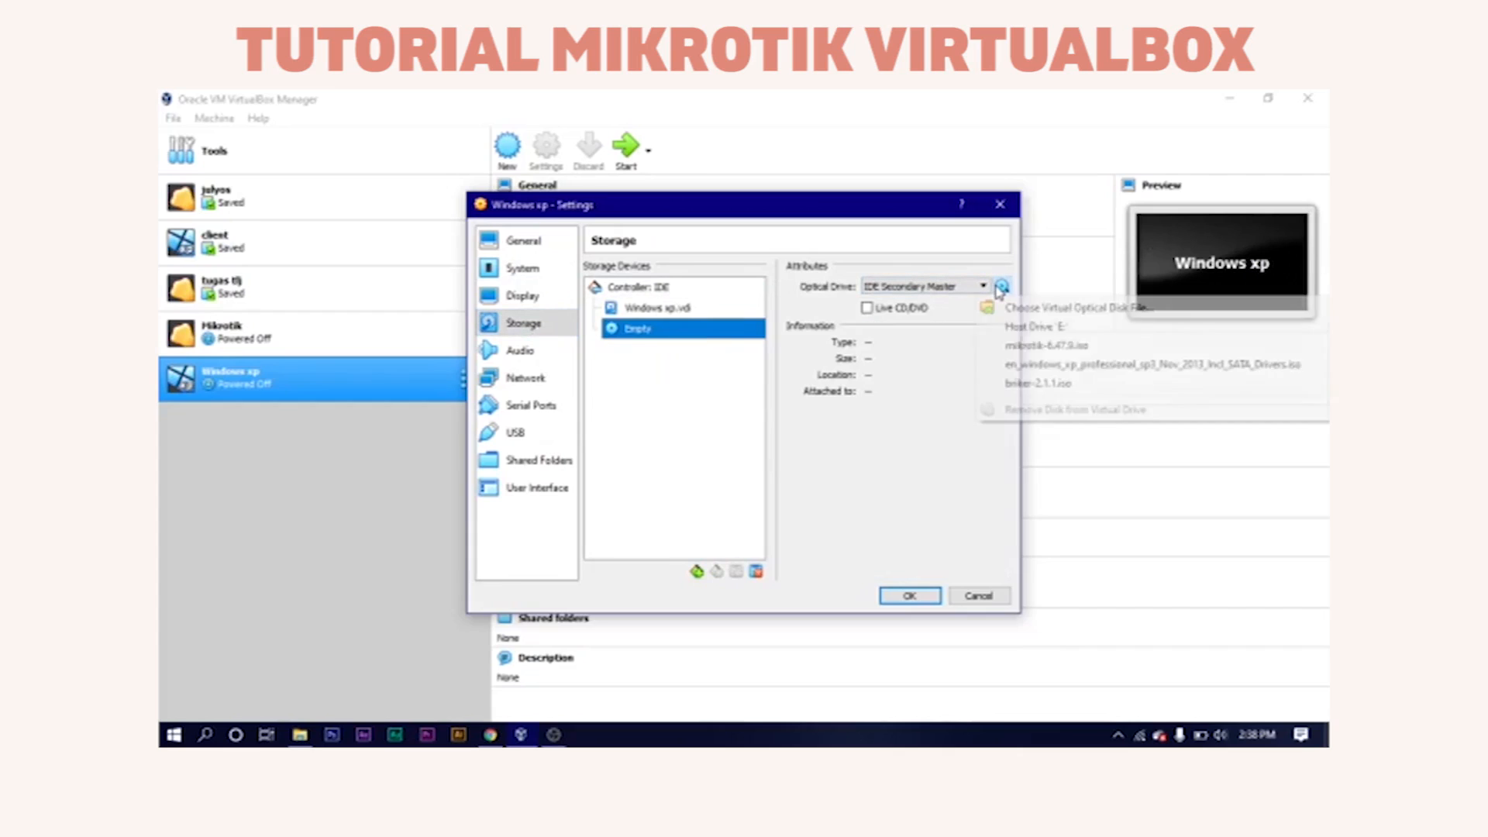
{"action": "left_click", "coordinate": [1017, 367]}
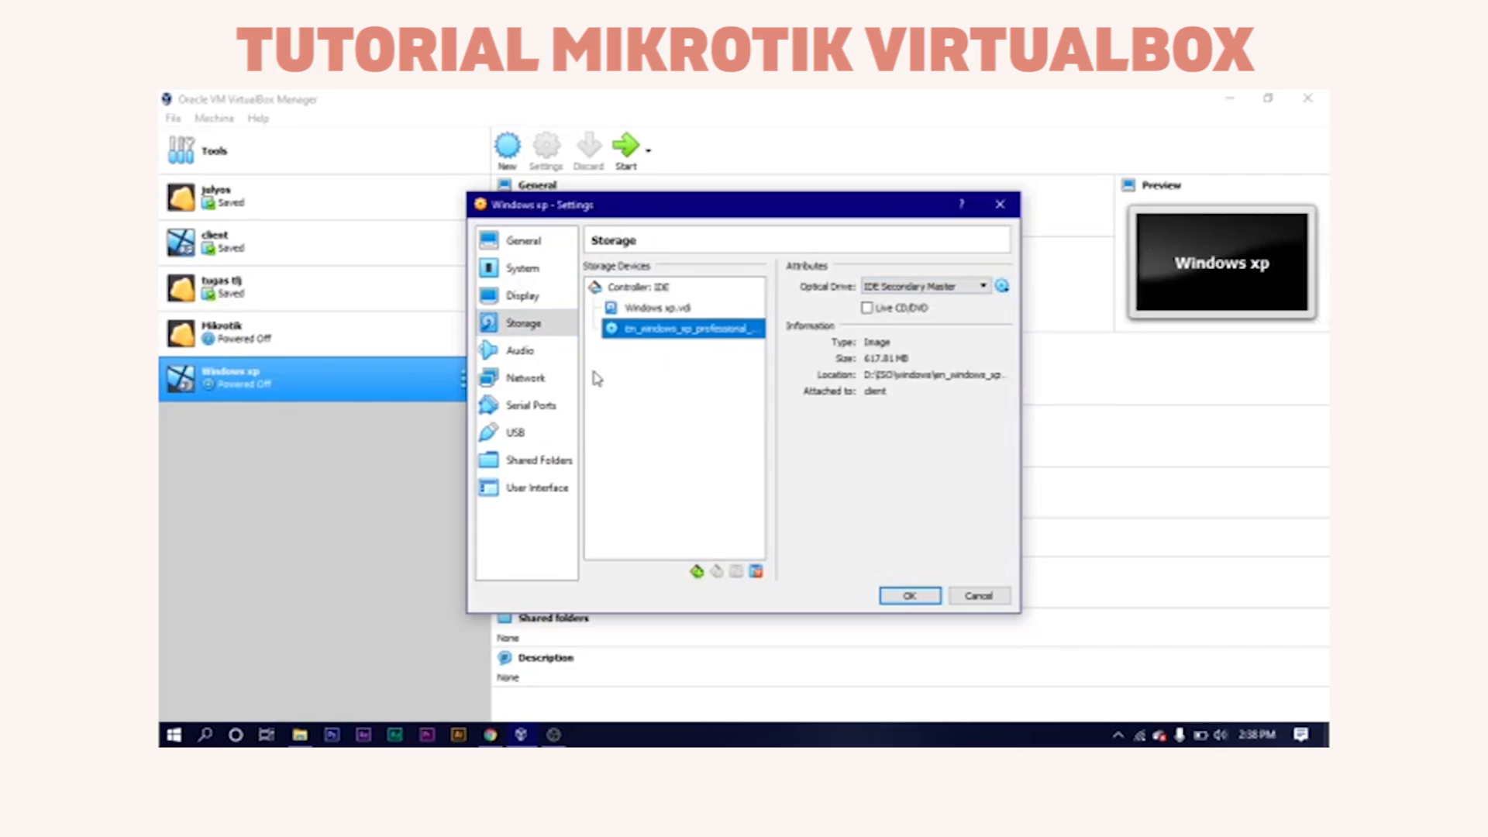
{"action": "left_click", "coordinate": [551, 385]}
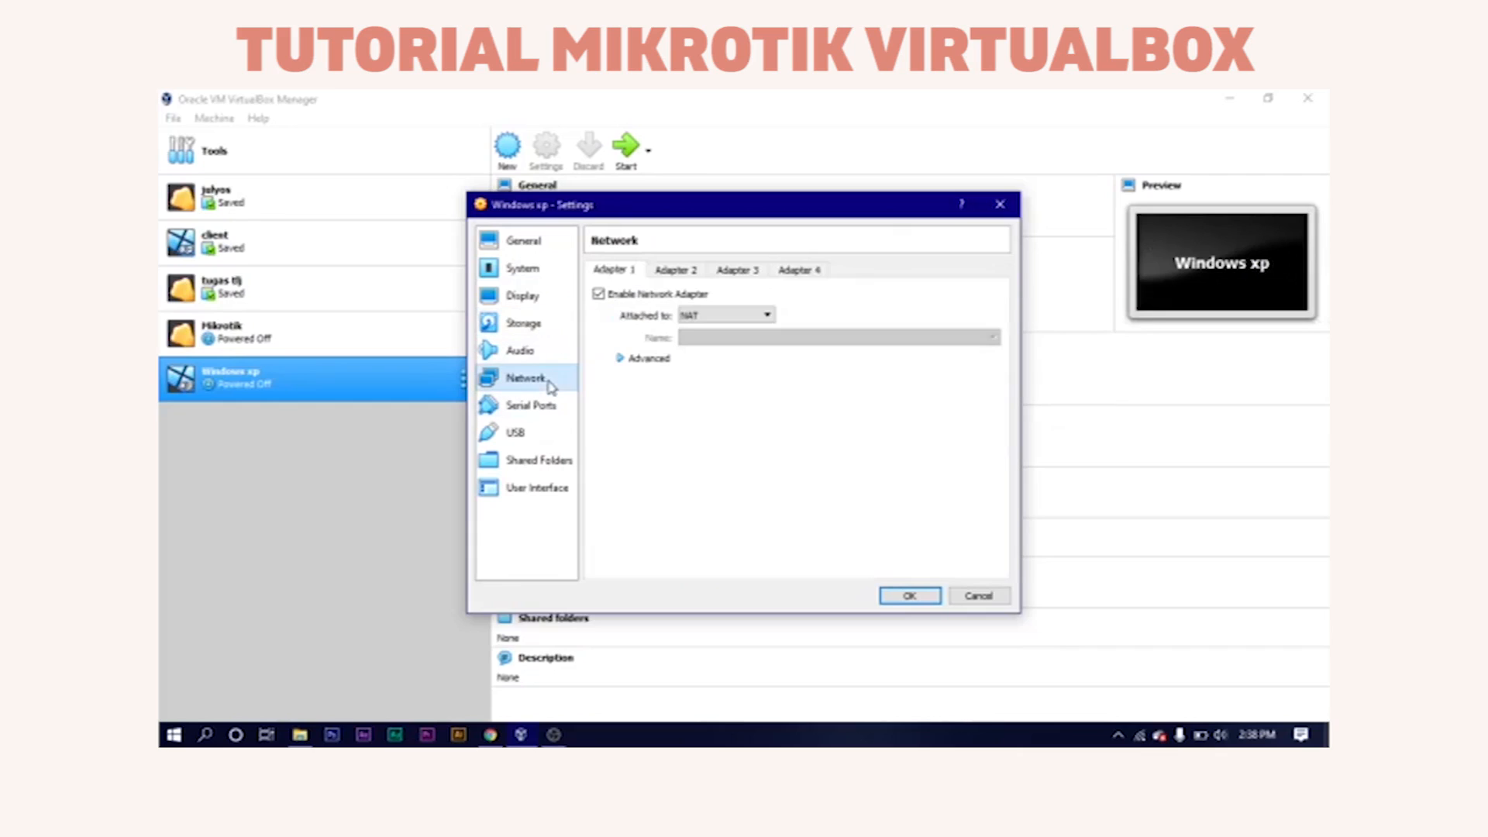
Set Adapter 1 to Bridged and Adapter 2 to Host-only, save, and start the Windows xp VM.
{"action": "left_click", "coordinate": [714, 317]}
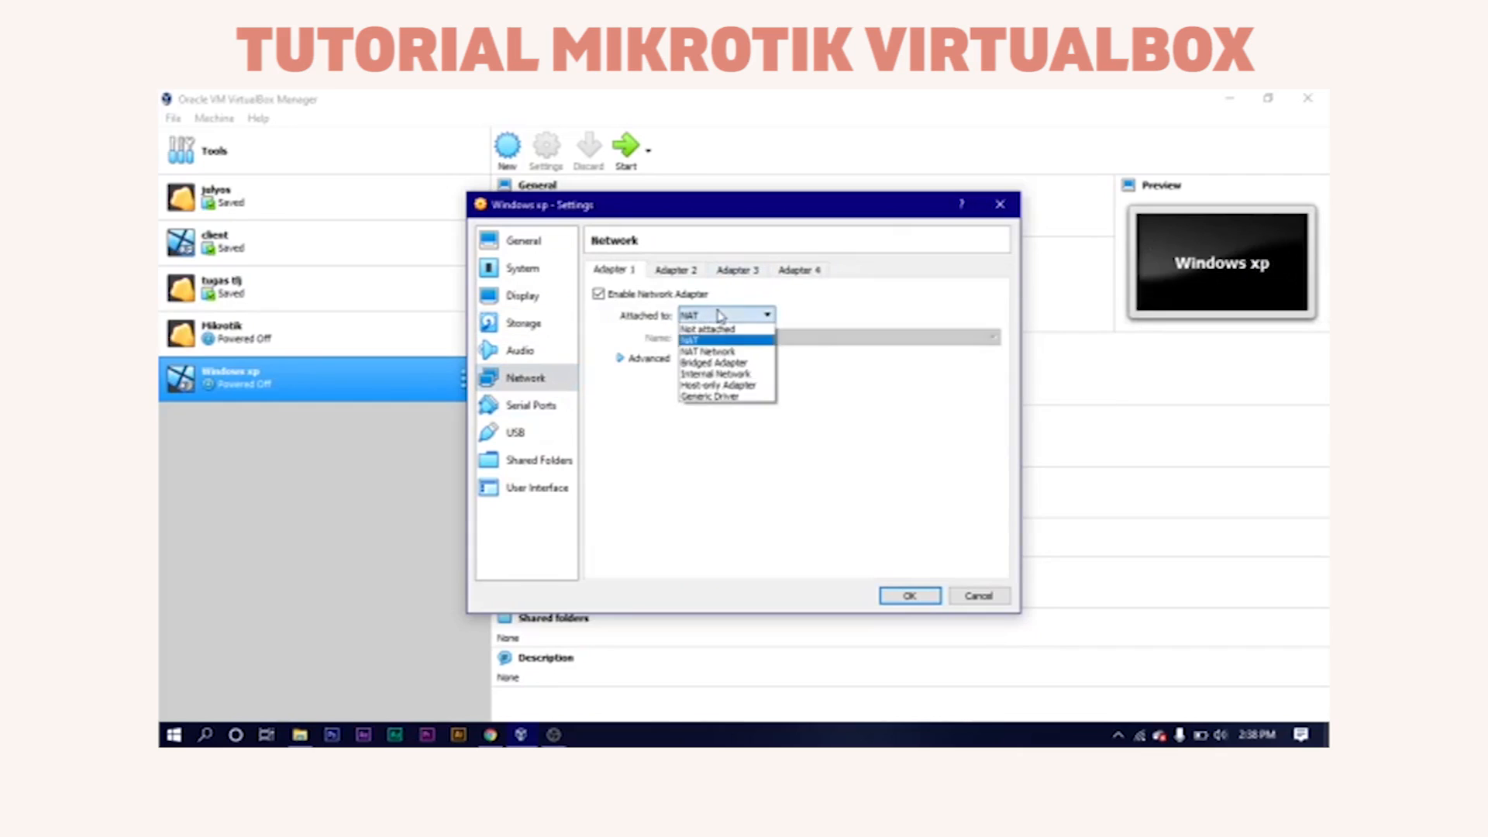
{"action": "left_click", "coordinate": [722, 363]}
{"action": "left_click", "coordinate": [692, 272]}
{"action": "left_click", "coordinate": [685, 295]}
{"action": "left_click", "coordinate": [696, 315]}
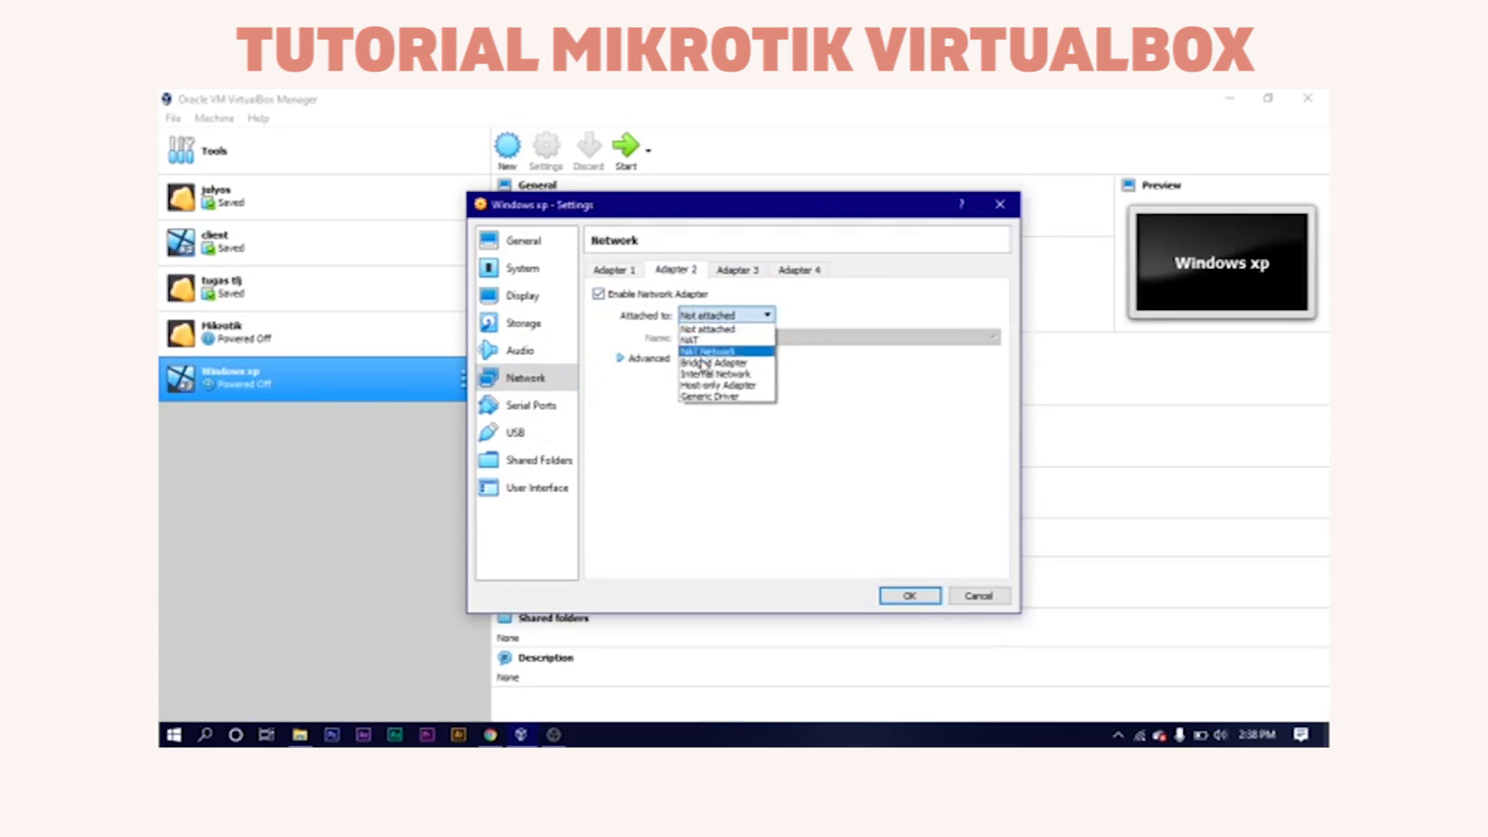
{"action": "left_click", "coordinate": [703, 385]}
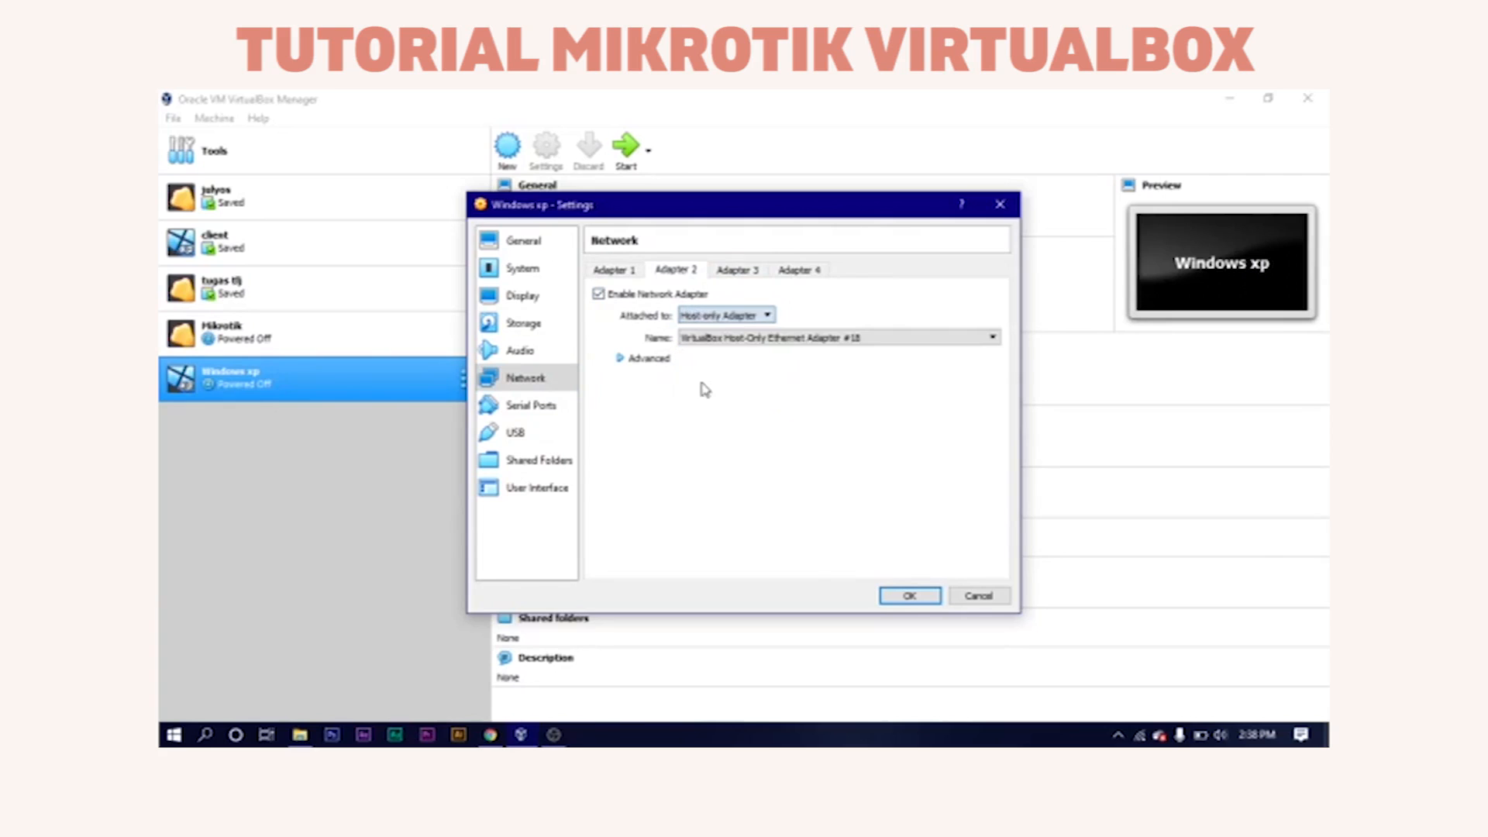
{"action": "left_click", "coordinate": [894, 602]}
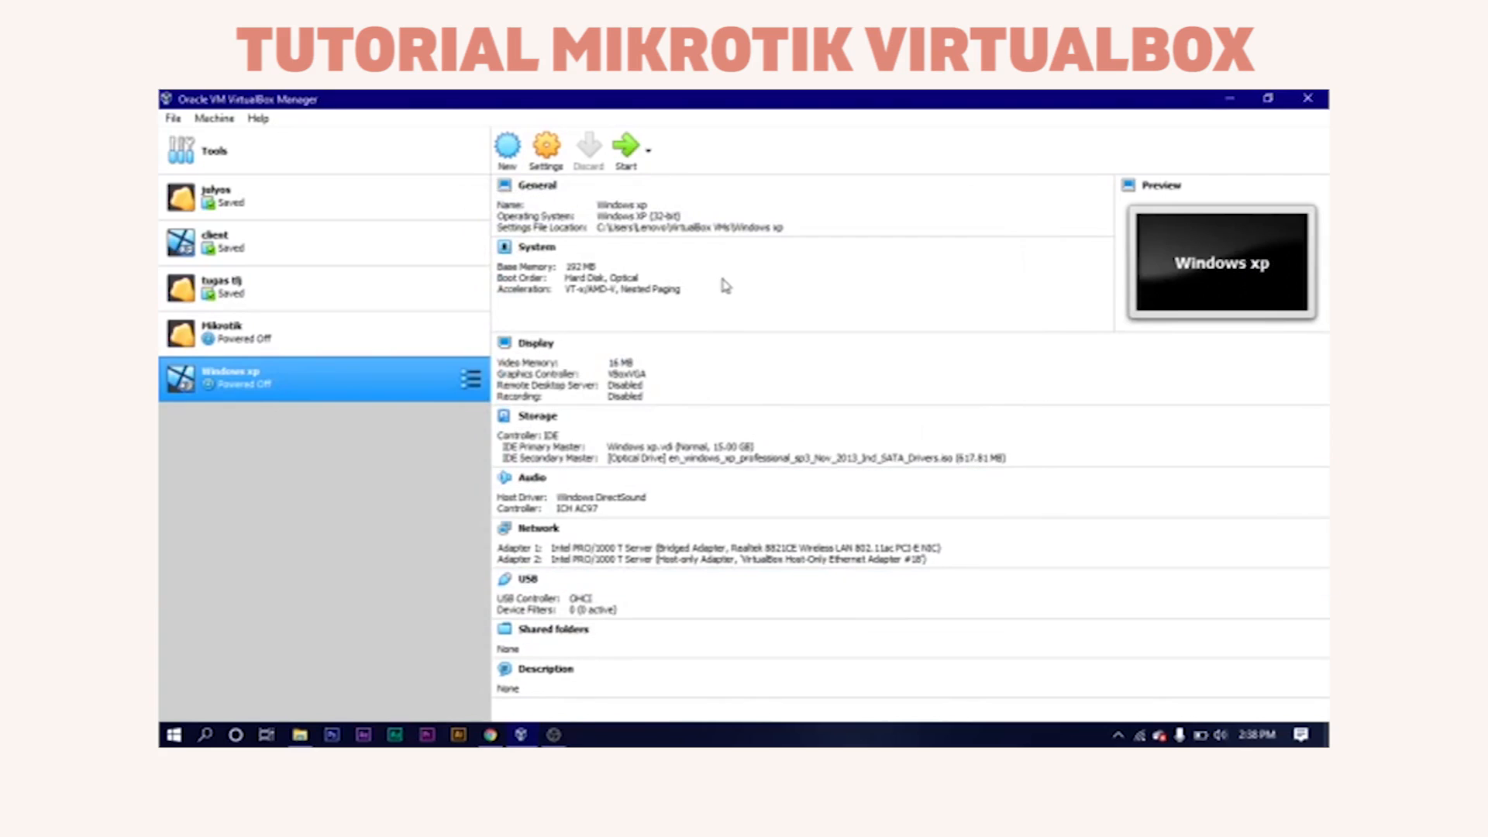
{"action": "left_click", "coordinate": [639, 146]}
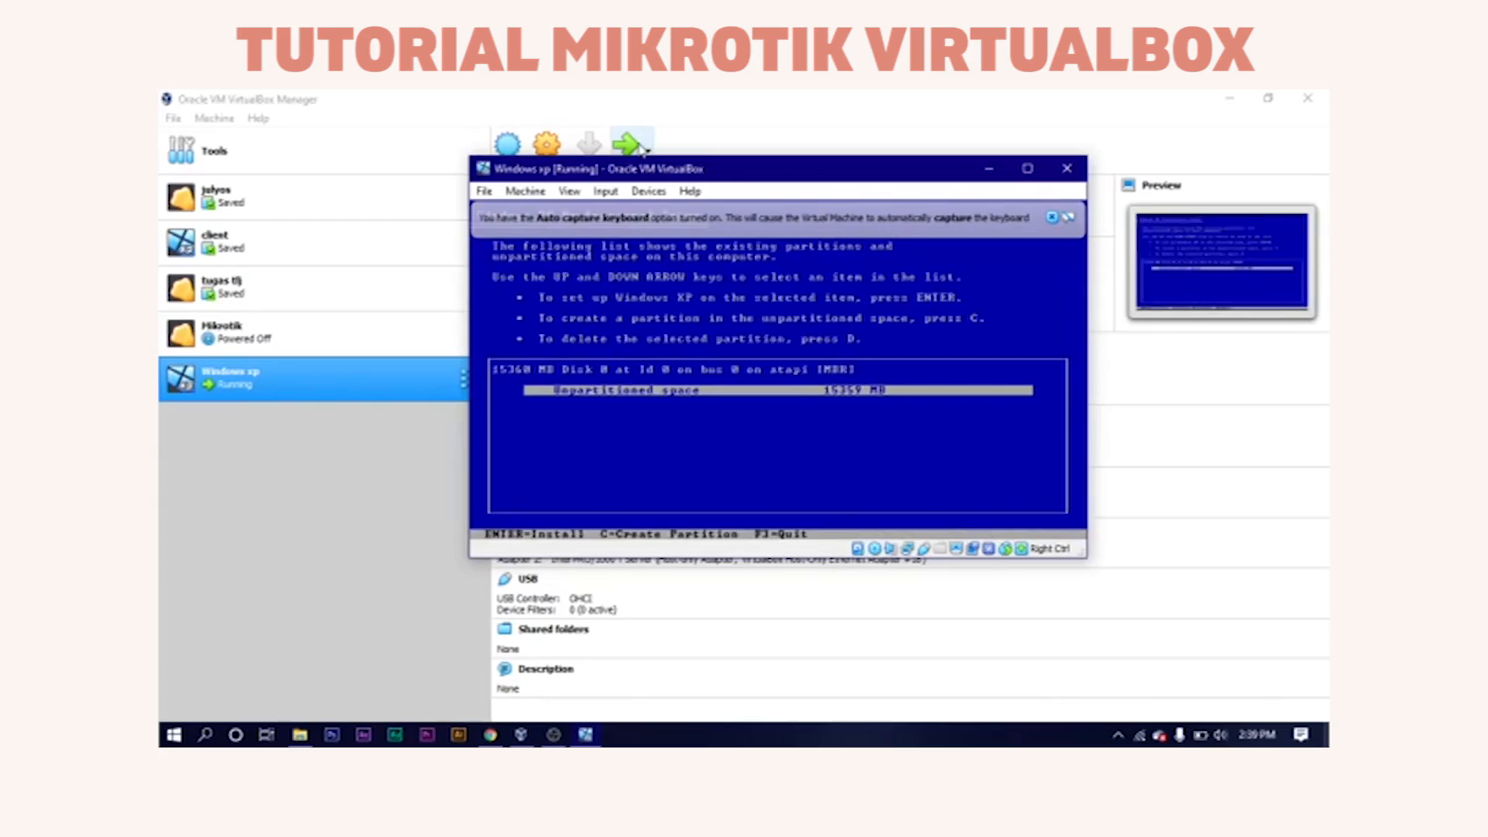
Create a 6997 MB partition in the unpartitioned space.
{"action": "key", "text": "c"}
{"action": "key", "text": "BackSpace"}
{"action": "key", "text": "BackSpace"}
{"action": "key", "text": "BackSpace"}
{"action": "key", "text": "BackSpace"}
{"action": "key", "text": "BackSpace"}
{"action": "type", "text": "6997"}
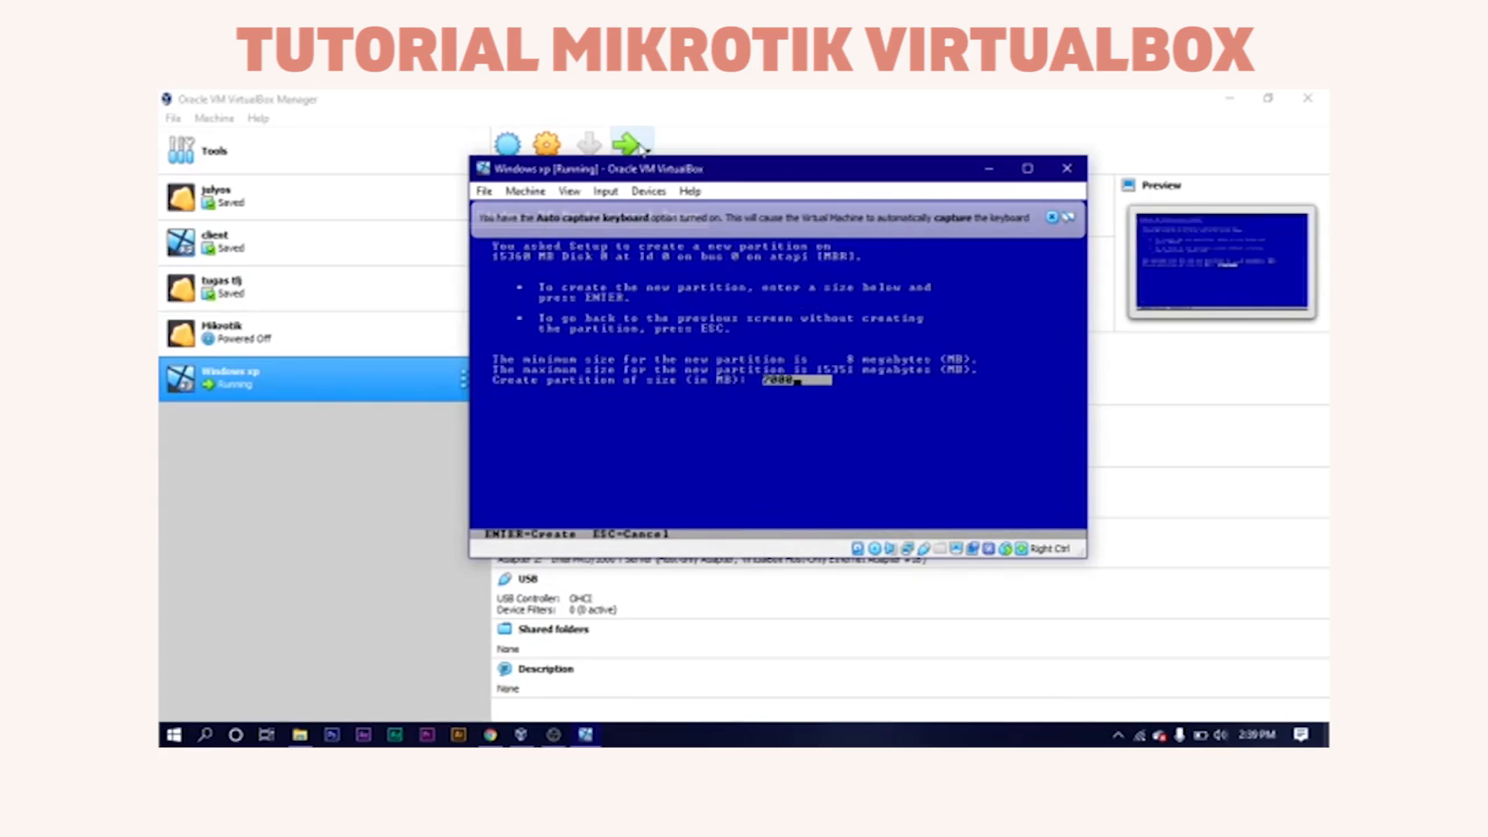
{"action": "key", "text": "Return"}
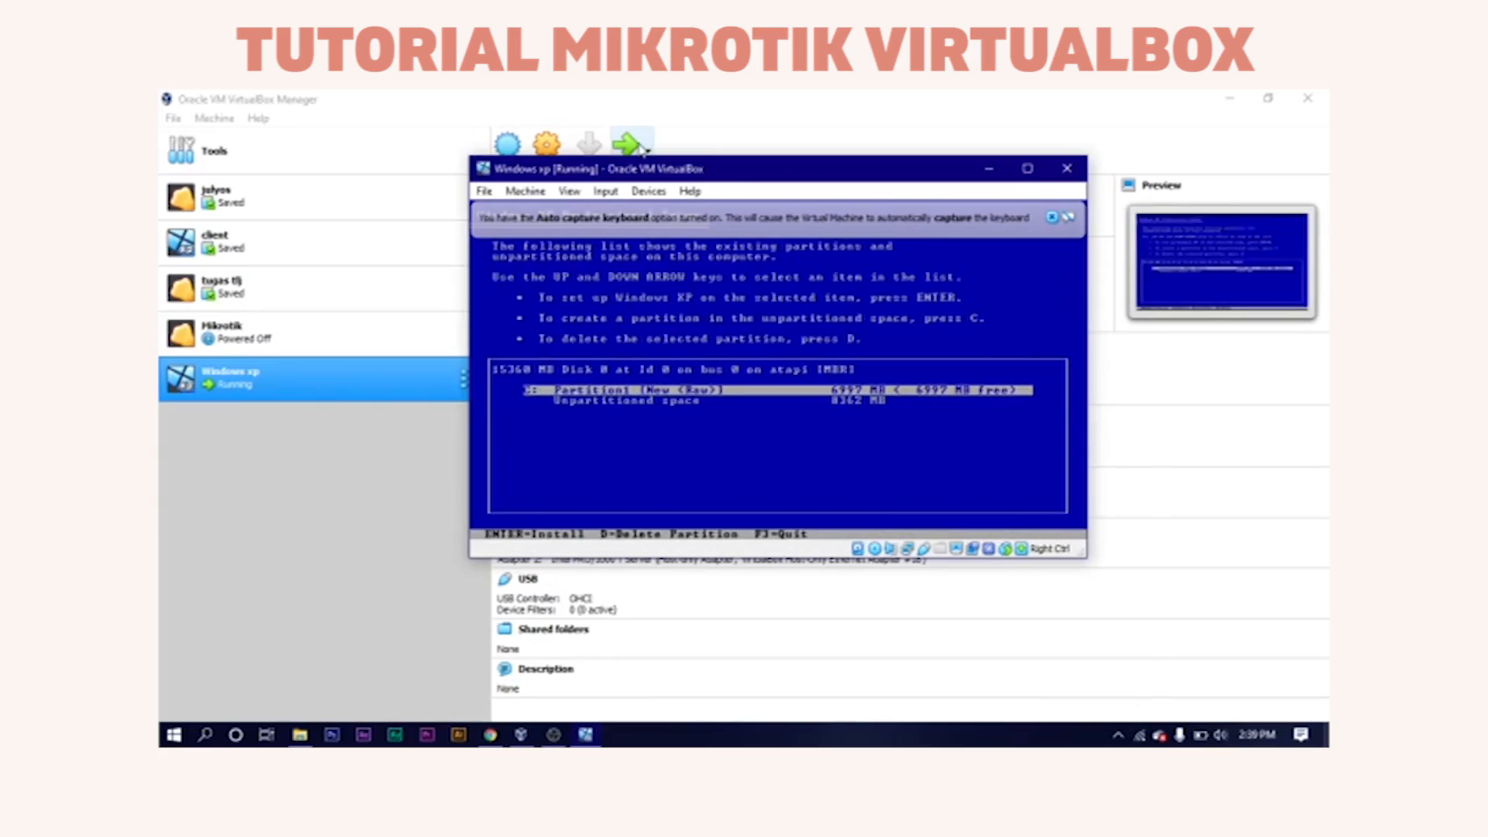
Add a 5000 MB partition, then quick-format Partition1 as NTFS for installation.
{"action": "key", "text": "Down"}
{"action": "key", "text": "c"}
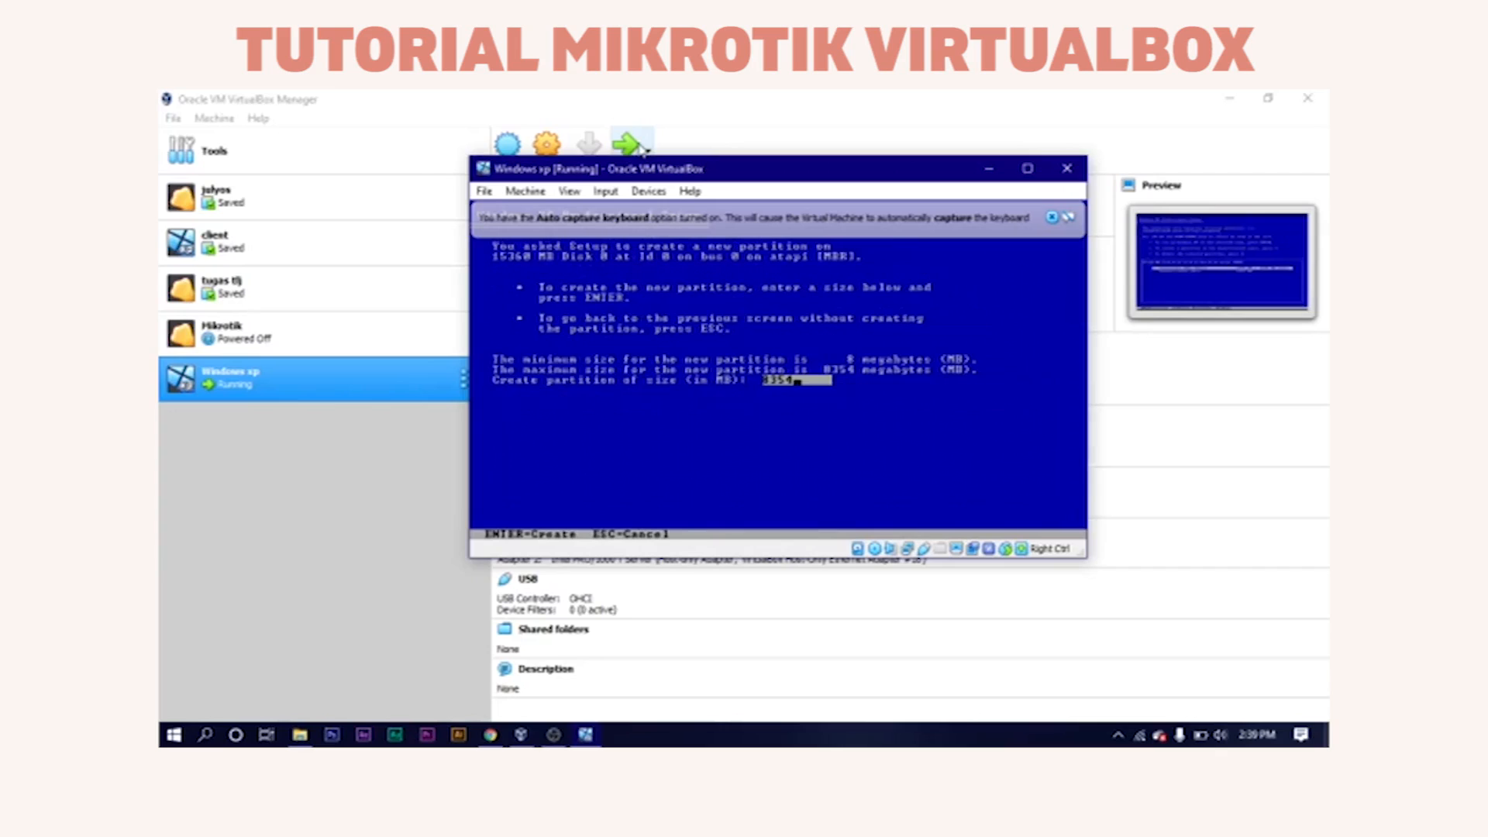
{"action": "key", "text": "BackSpace"}
{"action": "key", "text": "BackSpace"}
{"action": "key", "text": "BackSpace"}
{"action": "key", "text": "BackSpace"}
{"action": "type", "text": "5000"}
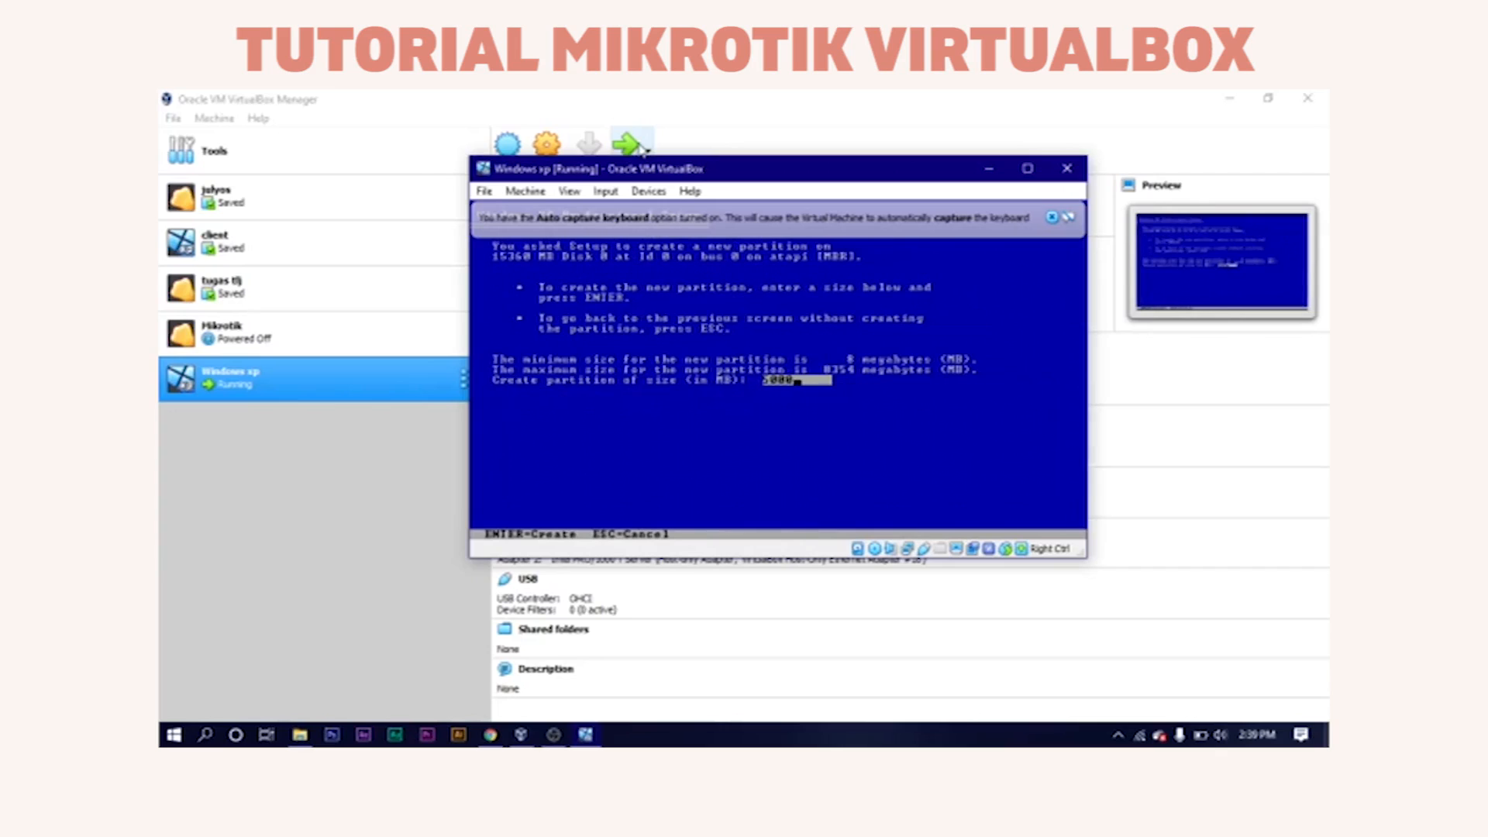
{"action": "key", "text": "Return"}
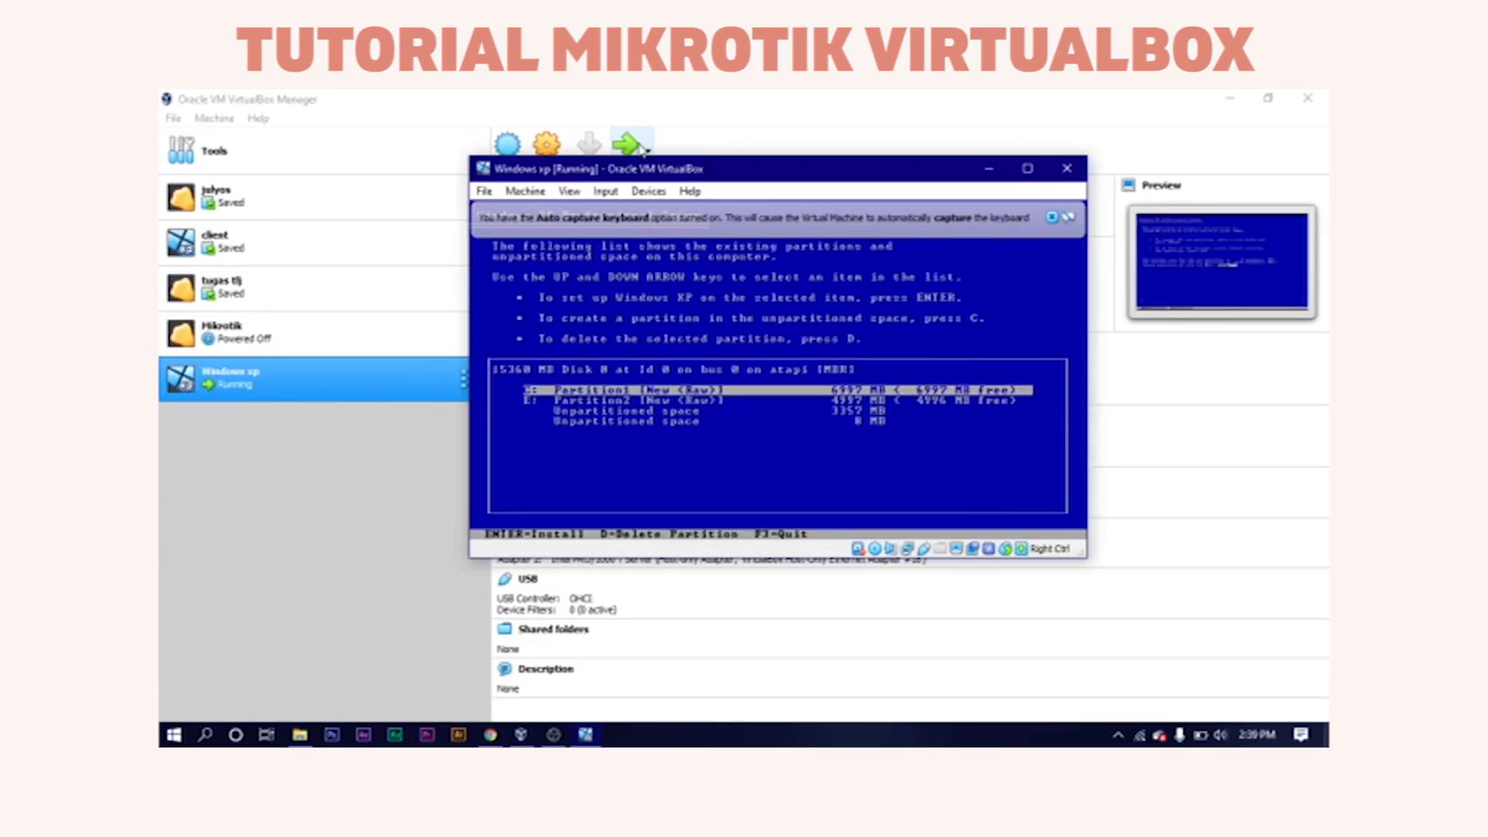
{"action": "key", "text": "Return"}
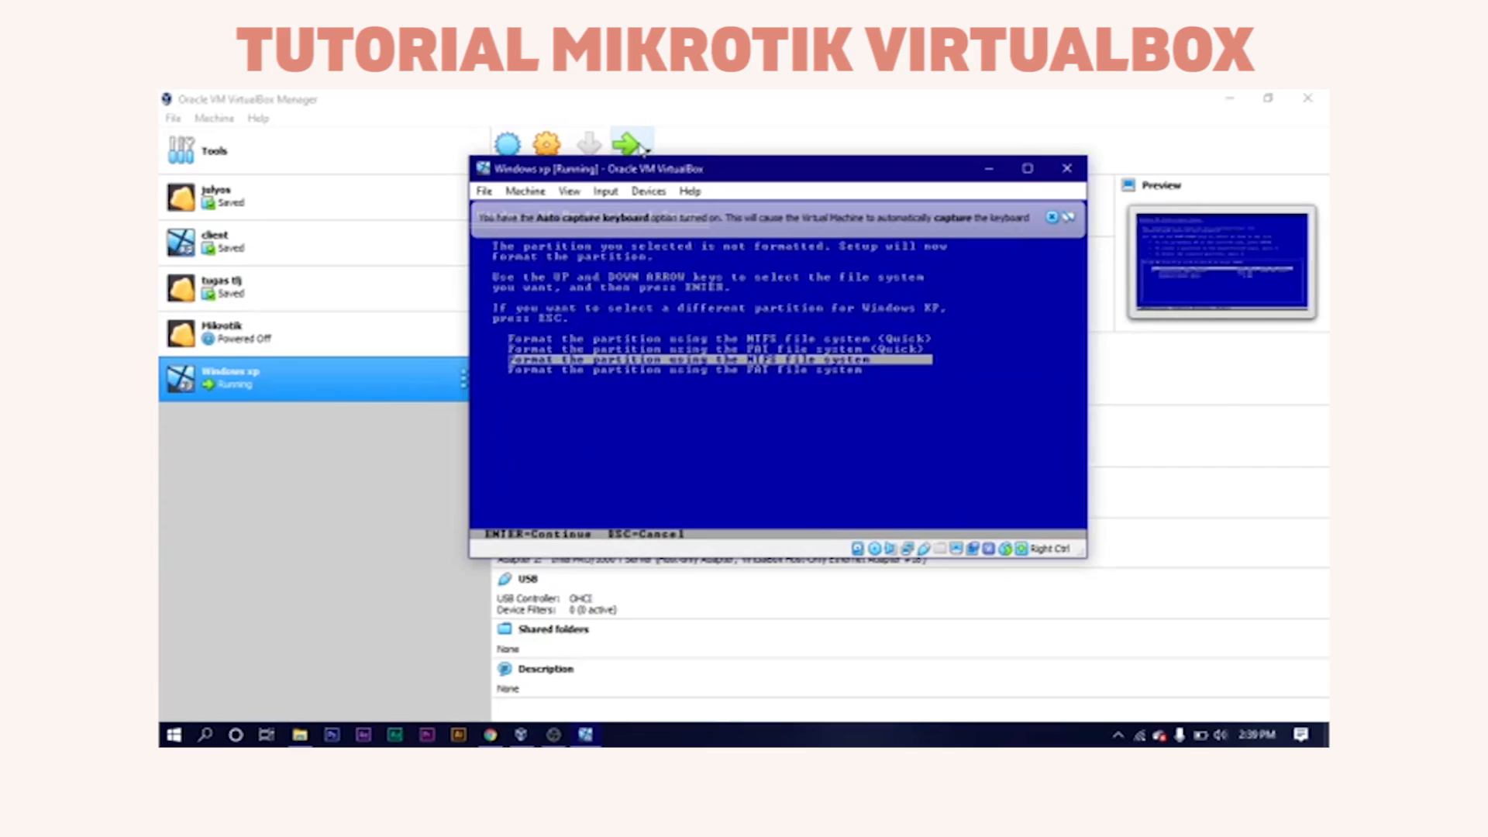
{"action": "key", "text": "Up"}
{"action": "key", "text": "Return"}
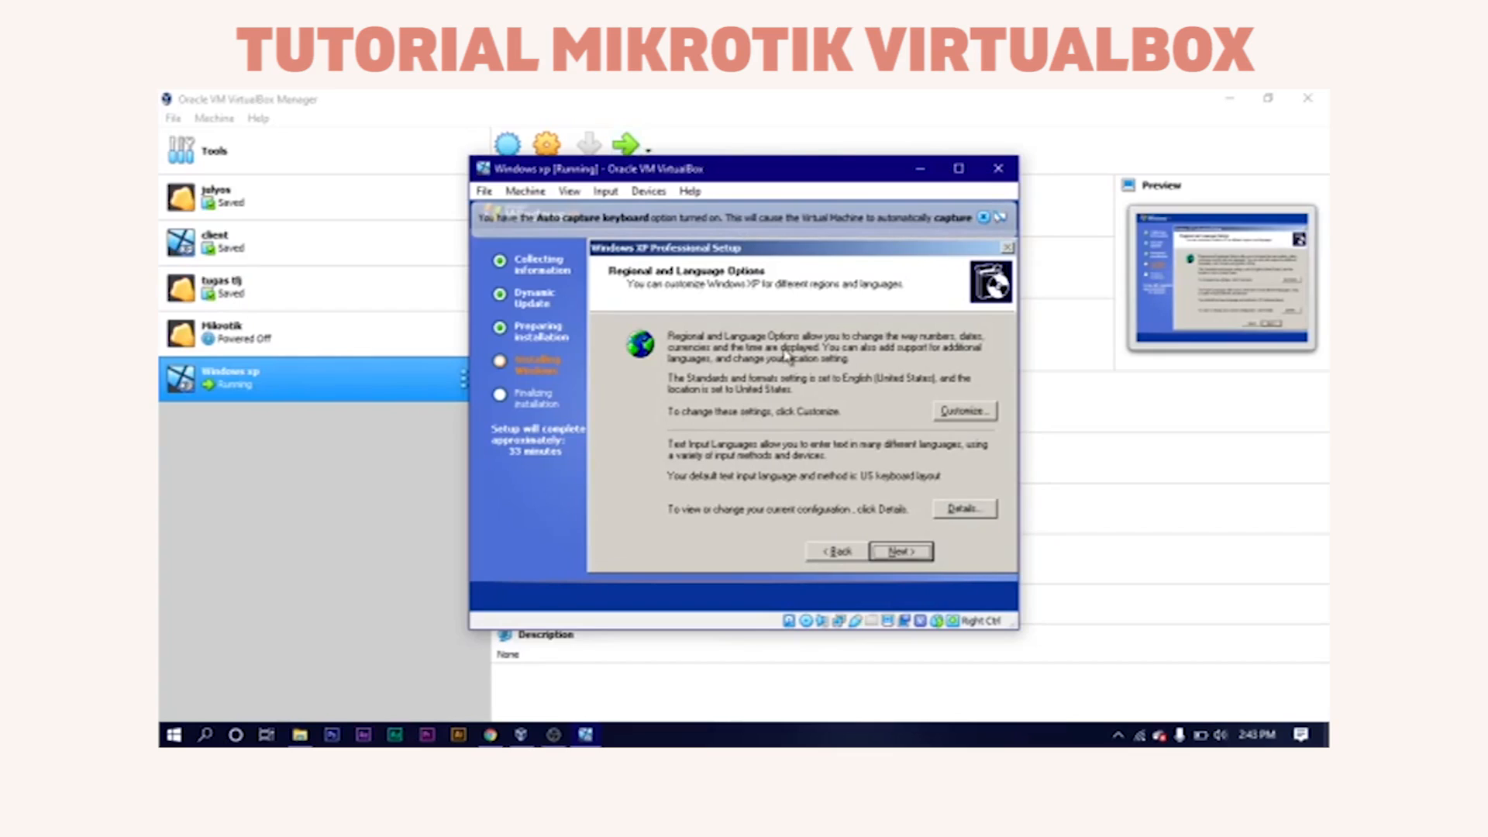
Accept the regional settings, enter the owner's name, and keep the suggested computer name.
{"action": "left_click", "coordinate": [898, 552]}
{"action": "type", "text": "Kalpom"}
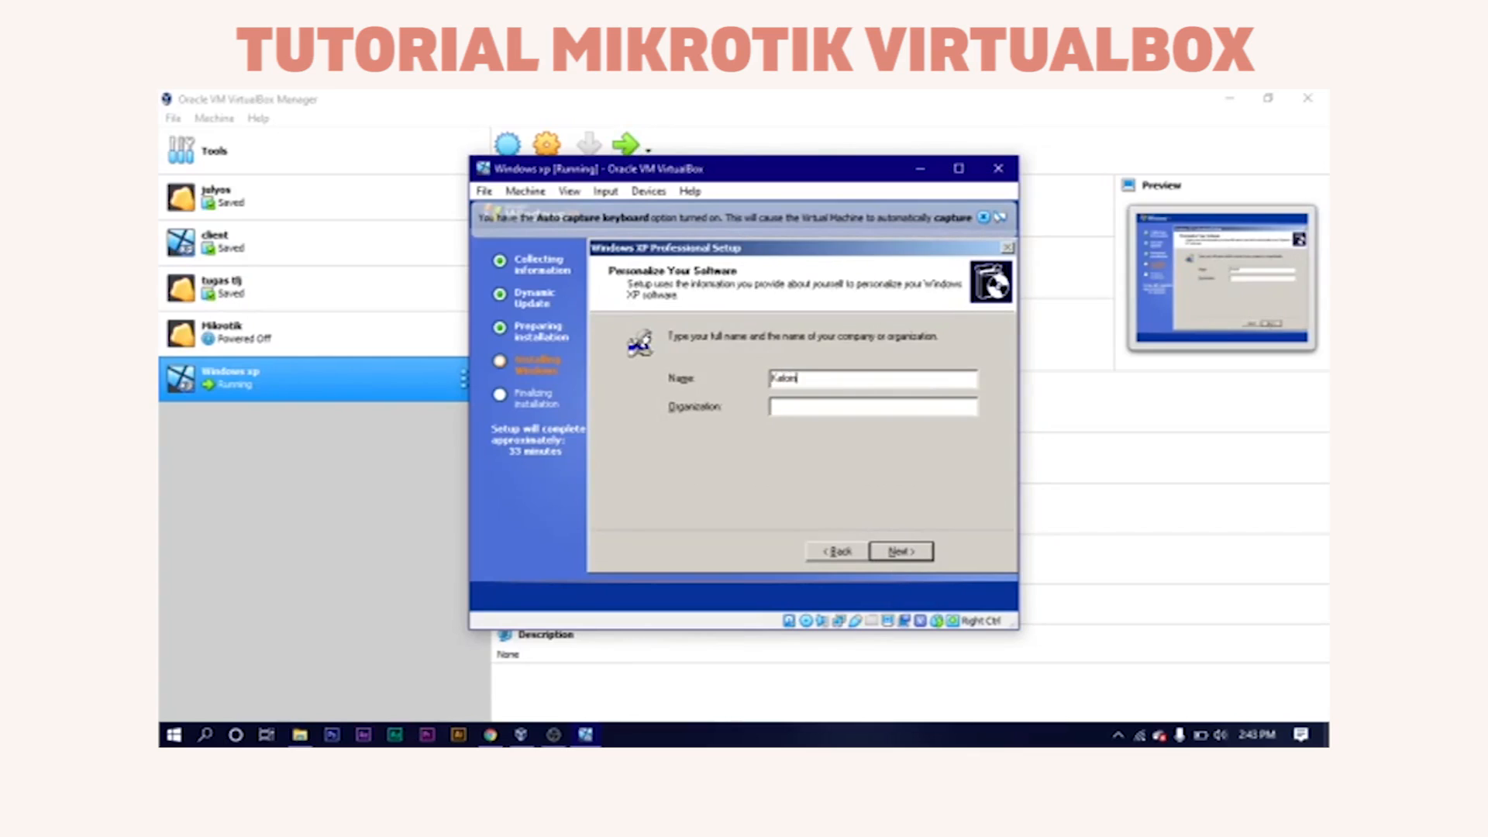
{"action": "type", "text": "pok Ape"}
{"action": "left_click", "coordinate": [884, 551]}
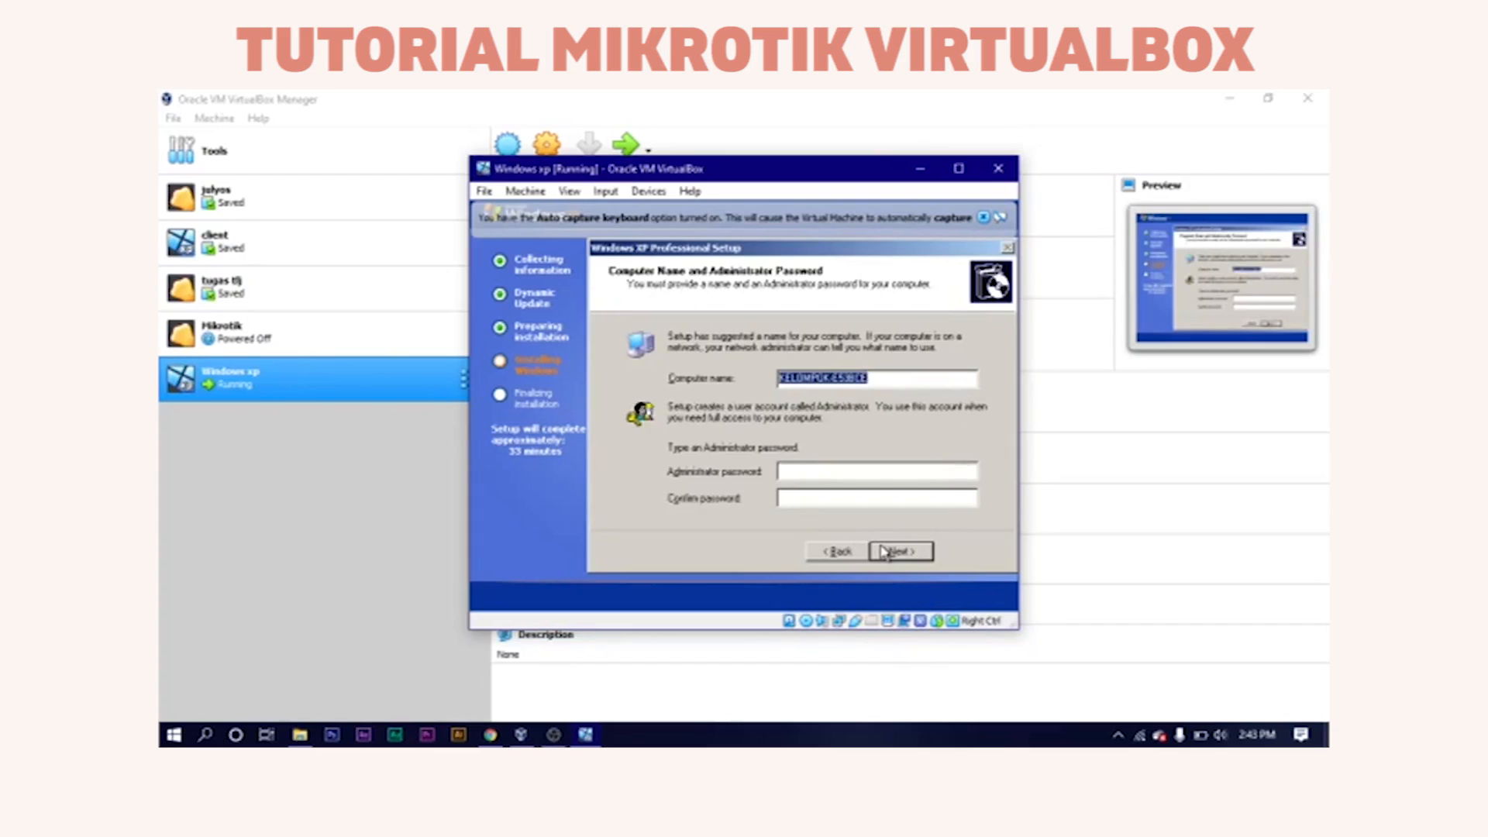
{"action": "left_click", "coordinate": [883, 551]}
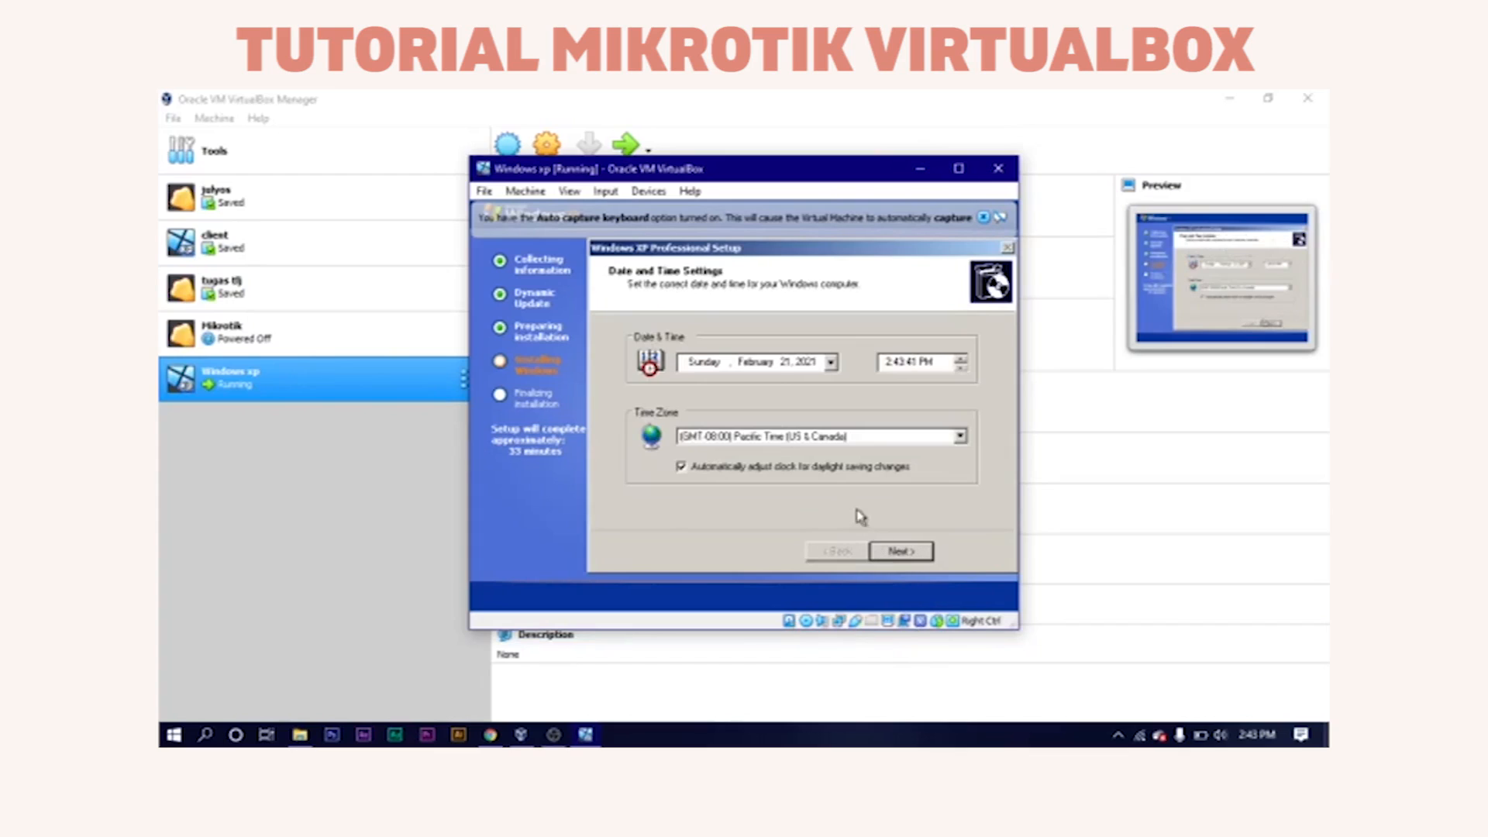
Set the time zone to (GMT+07:00) Bangkok, Hanoi, Jakarta and confirm the date and time.
{"action": "left_click", "coordinate": [908, 437]}
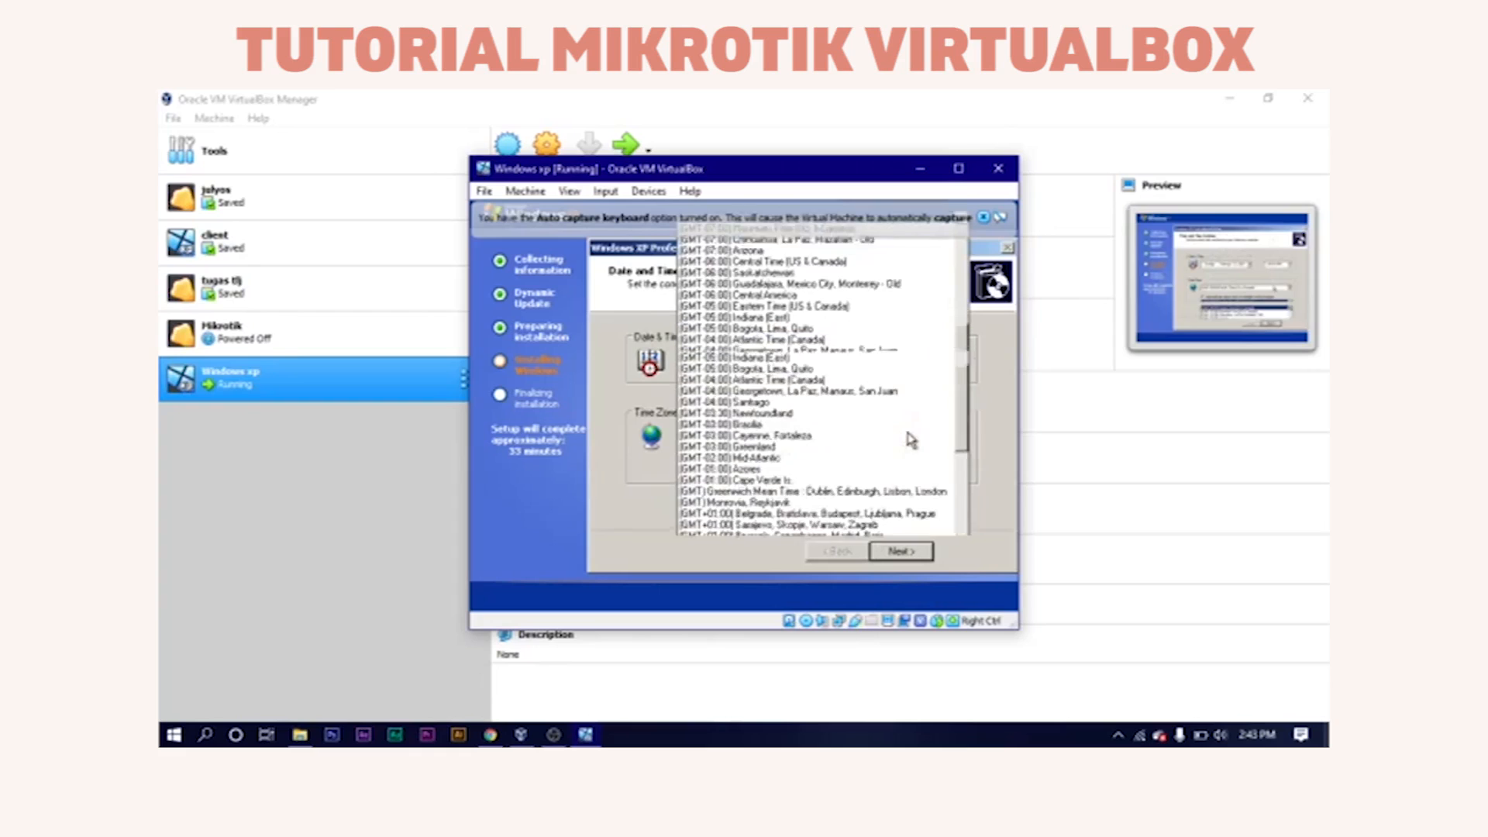
{"action": "left_click_drag", "start_coordinate": [965, 367], "coordinate": [961, 458]}
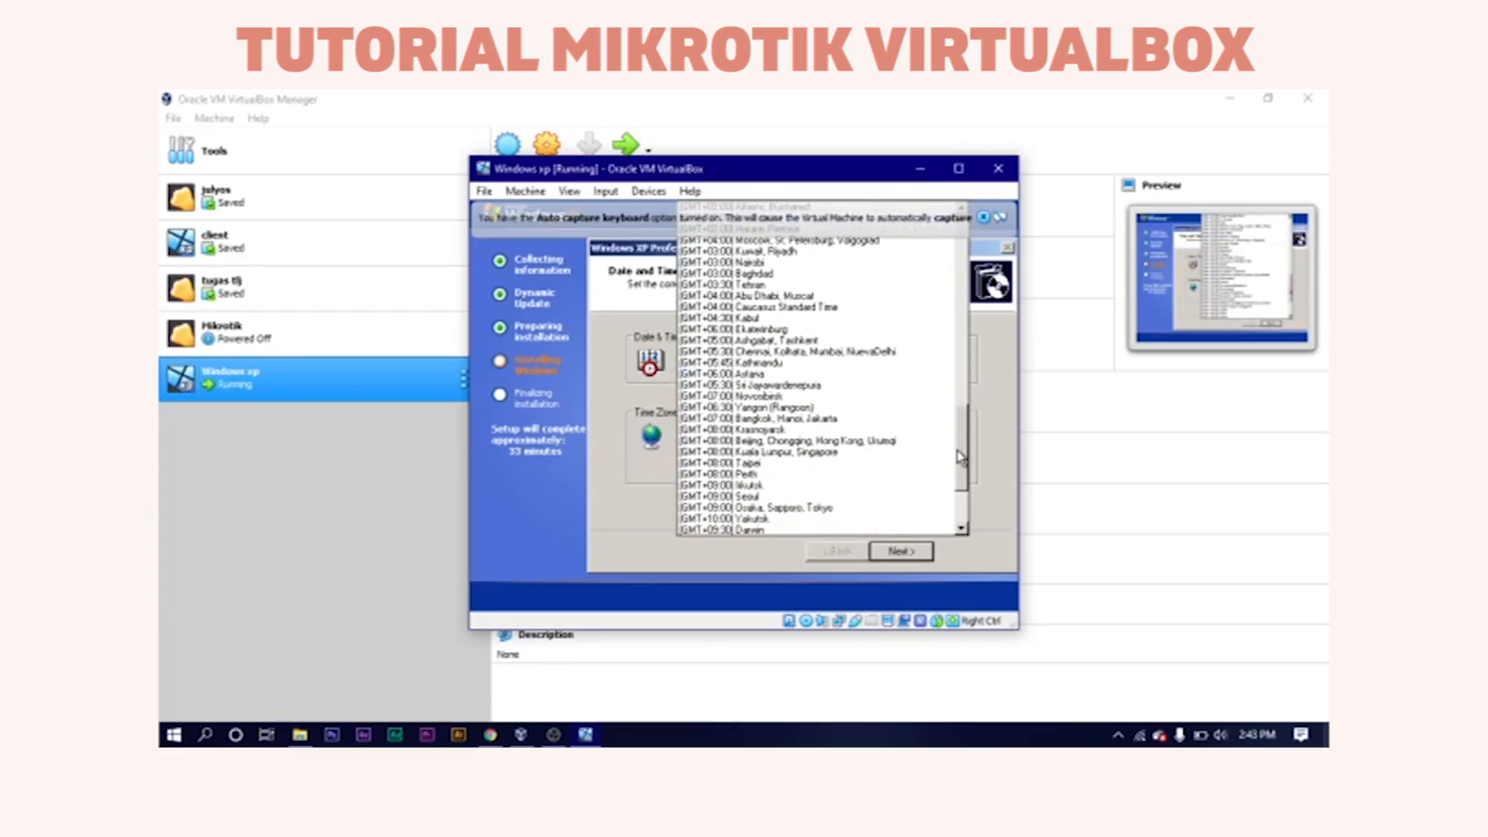
{"action": "left_click", "coordinate": [911, 419]}
{"action": "left_click", "coordinate": [900, 551]}
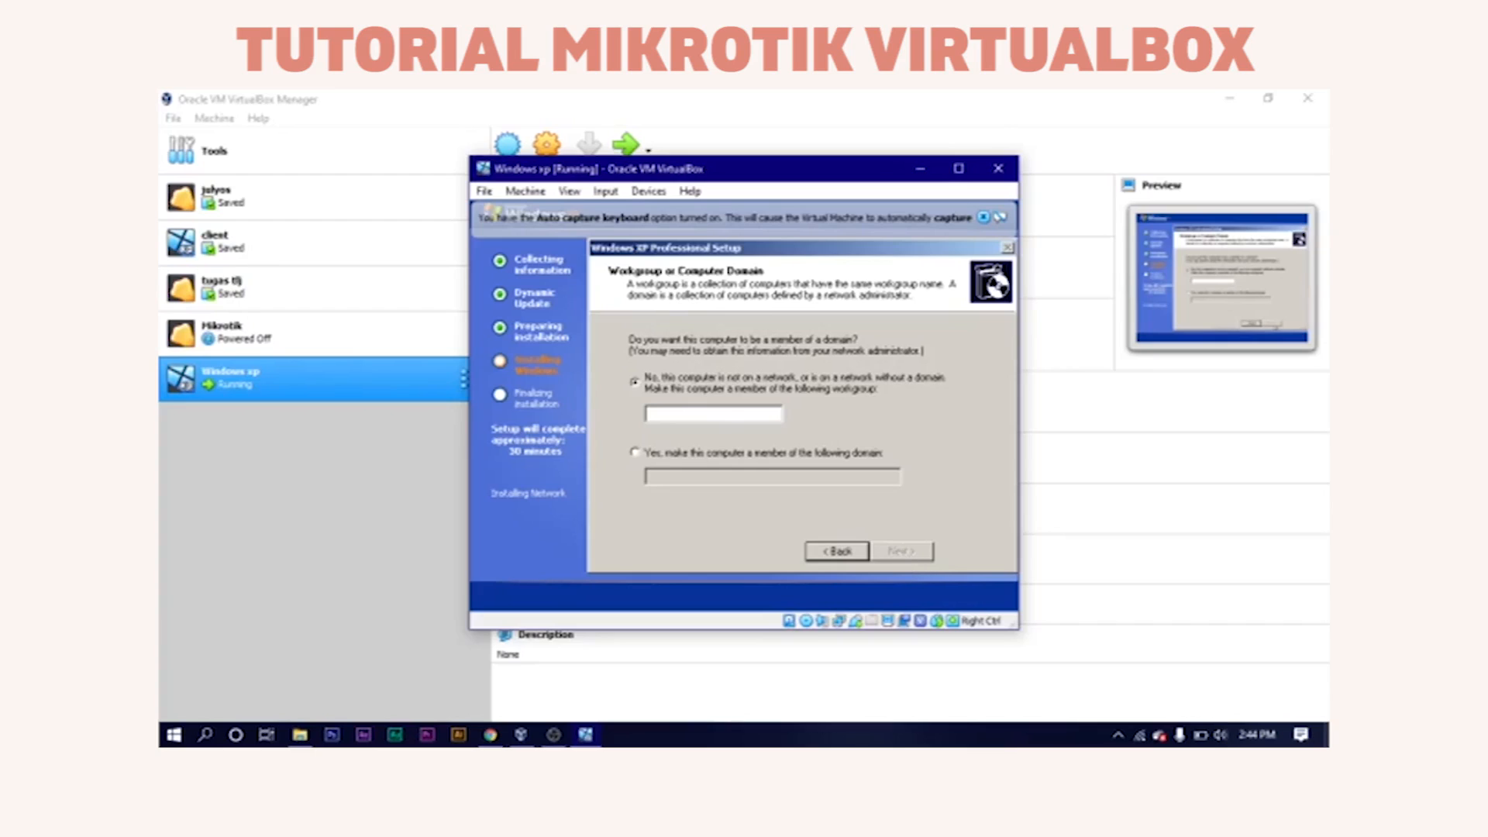
Join workgroup APEL and let XP setup run through to the Welcome screen.
{"action": "left_click", "coordinate": [744, 408]}
{"action": "type", "text": "APEL"}
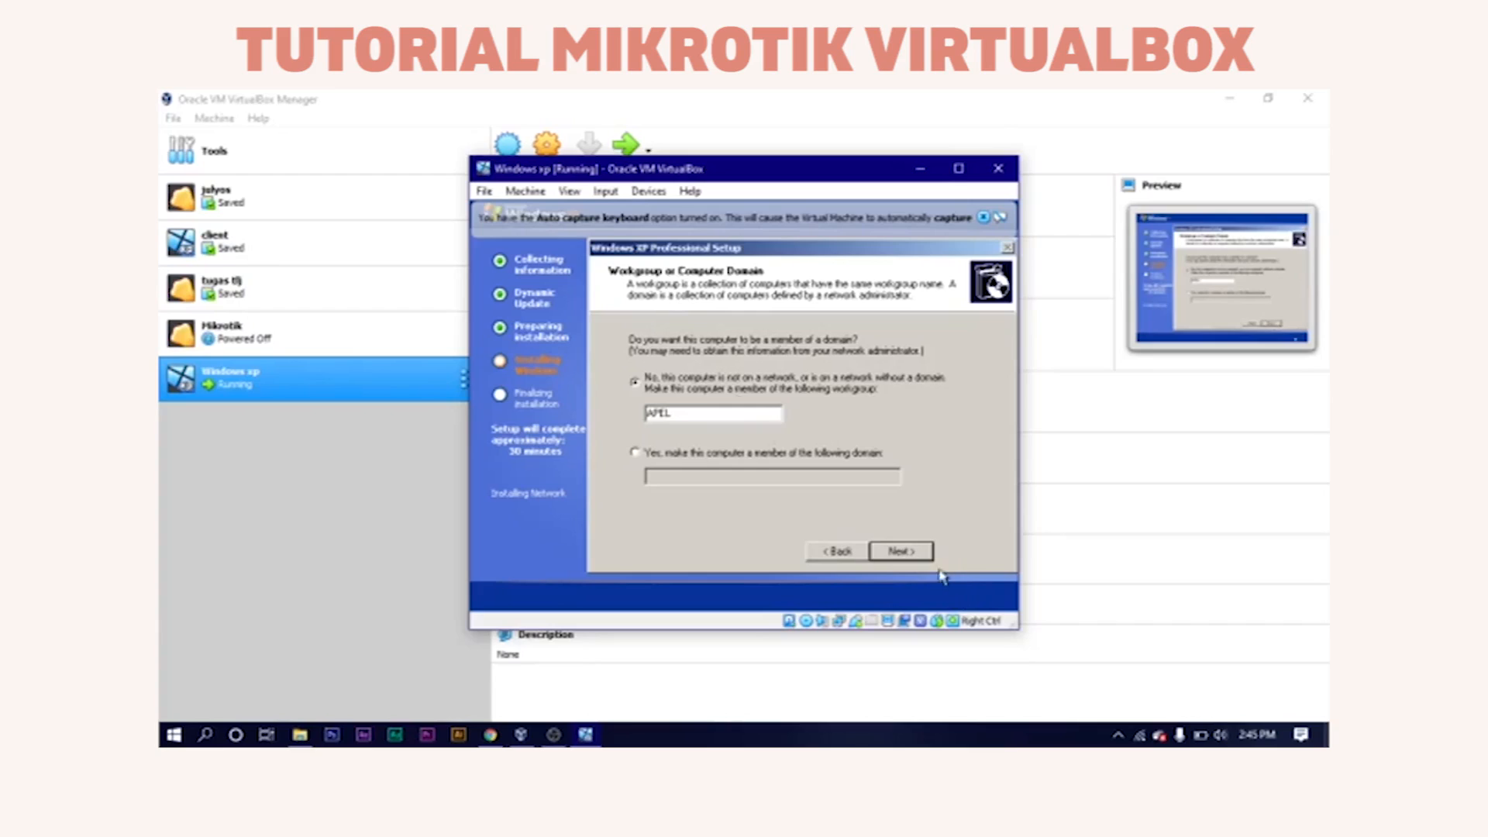
{"action": "left_click", "coordinate": [921, 552]}
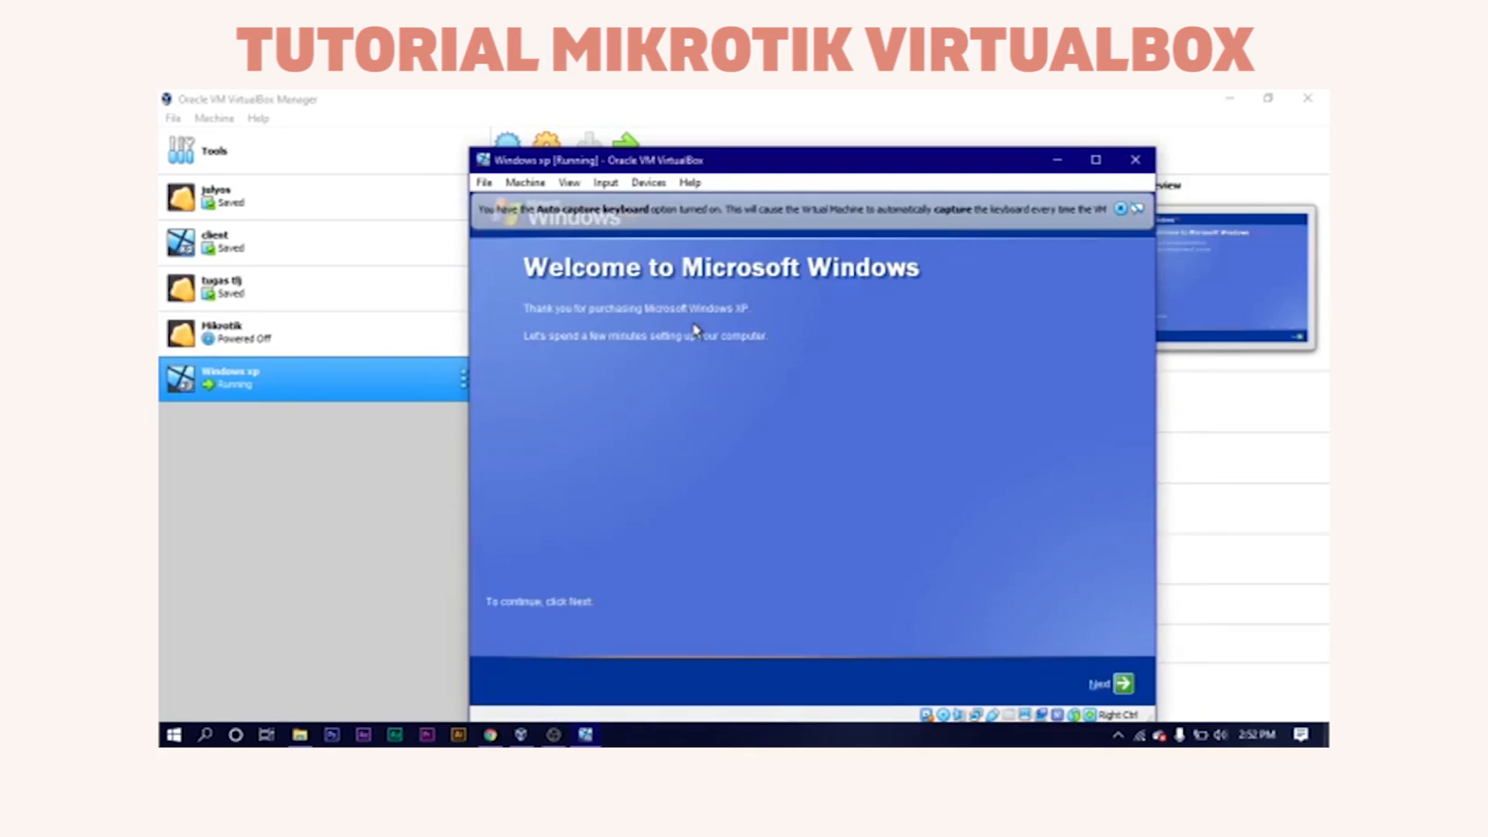
Start the welcome wizard, decline Automatic Updates, and skip the internet connectivity check.
{"action": "left_click", "coordinate": [1115, 685]}
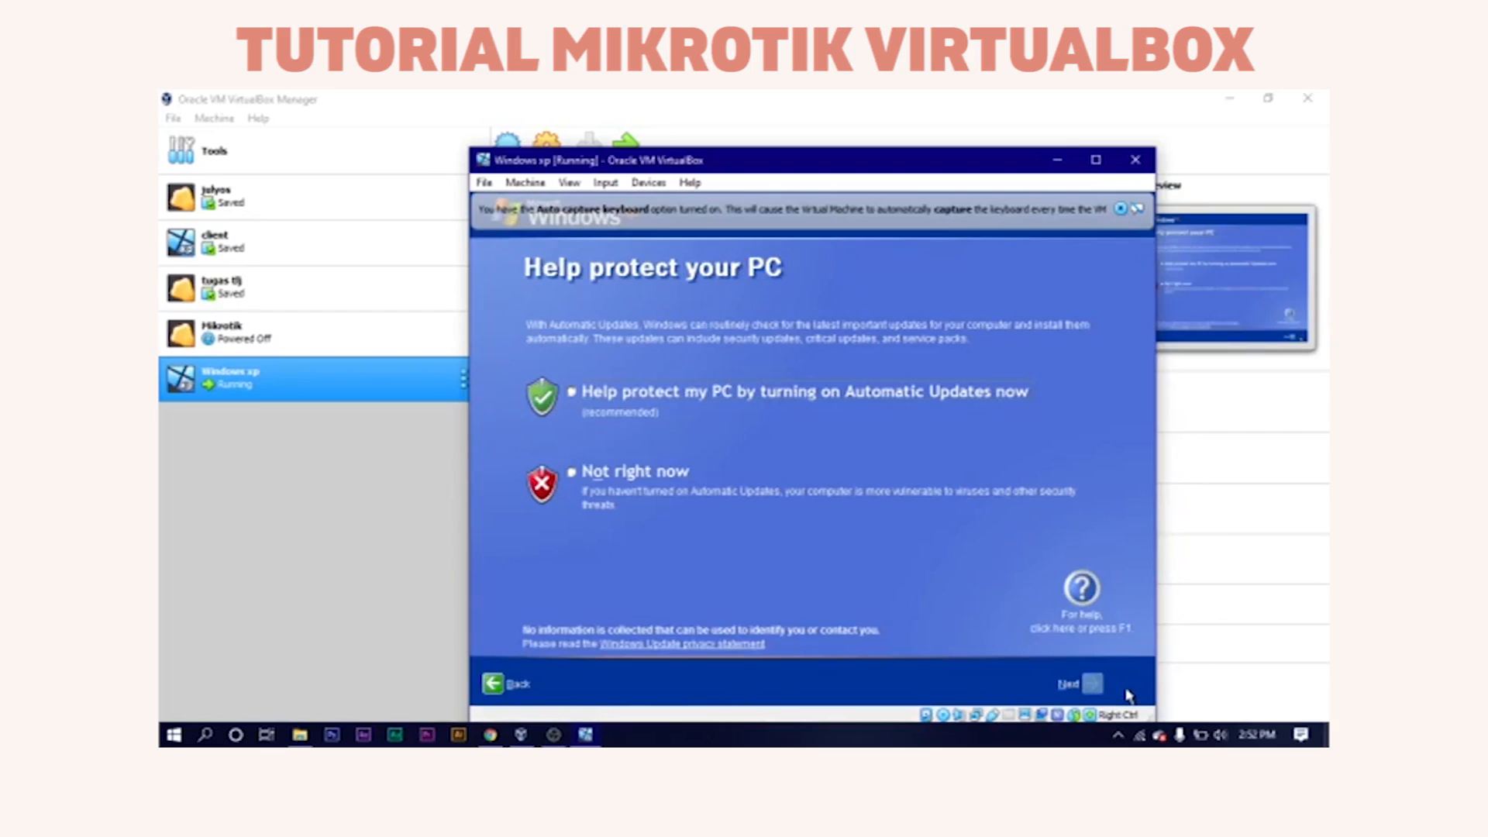
{"action": "left_click", "coordinate": [592, 475]}
{"action": "left_click", "coordinate": [1099, 685]}
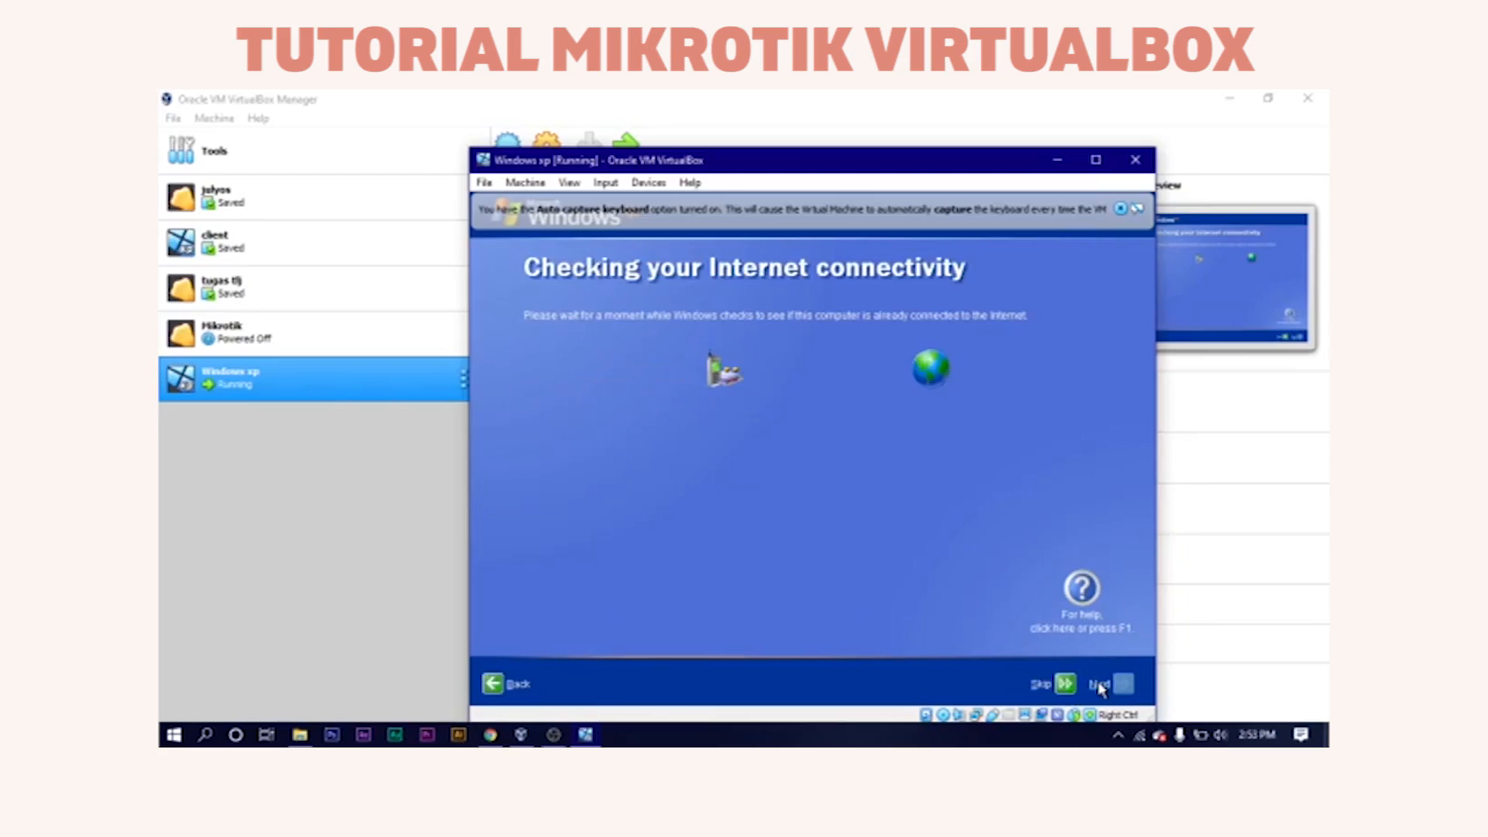
{"action": "left_click", "coordinate": [1066, 685]}
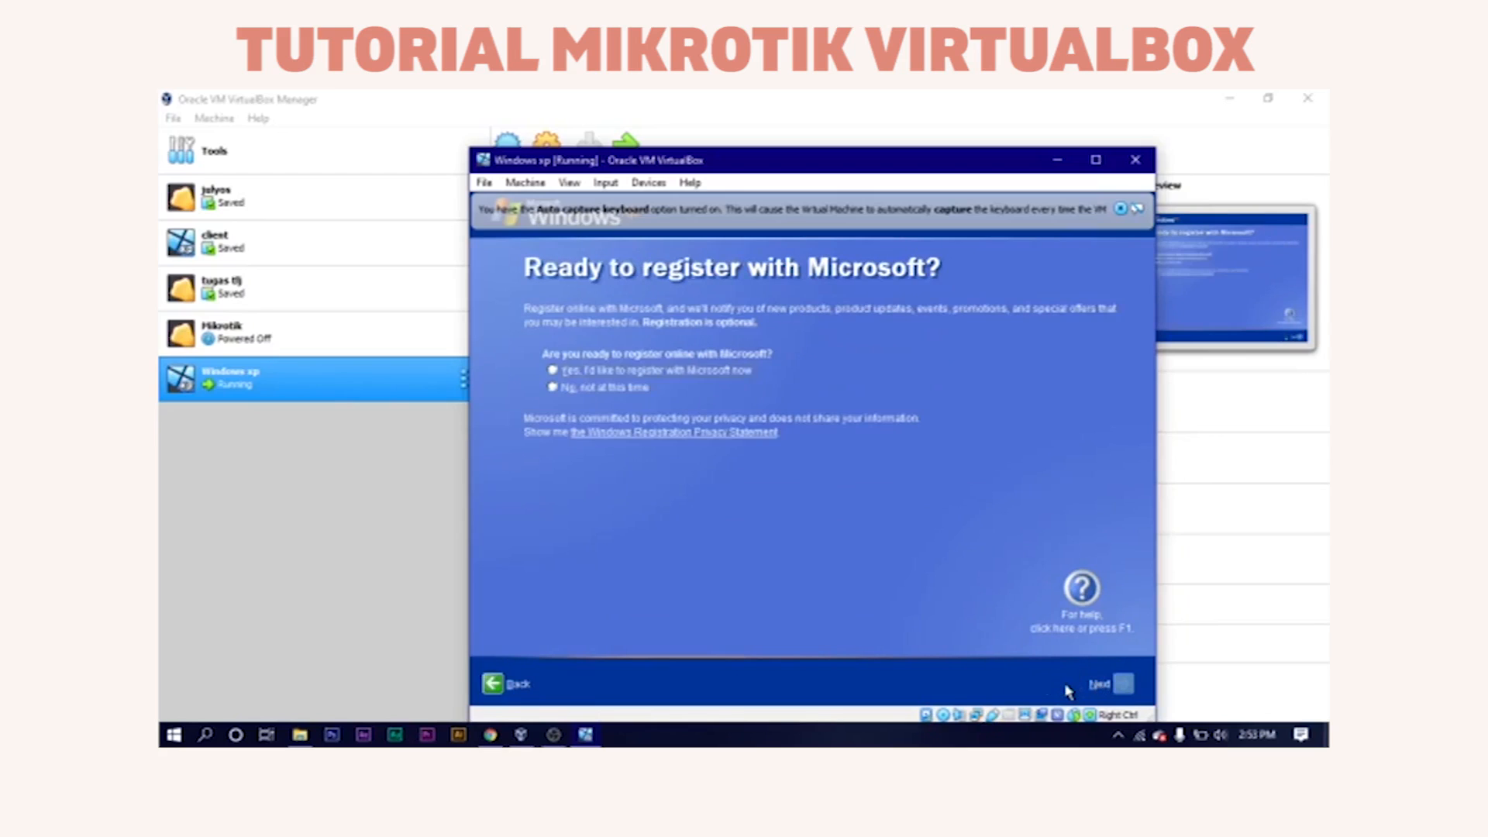
Decline Microsoft registration, add one user account, and finish the wizard.
{"action": "left_click", "coordinate": [555, 390]}
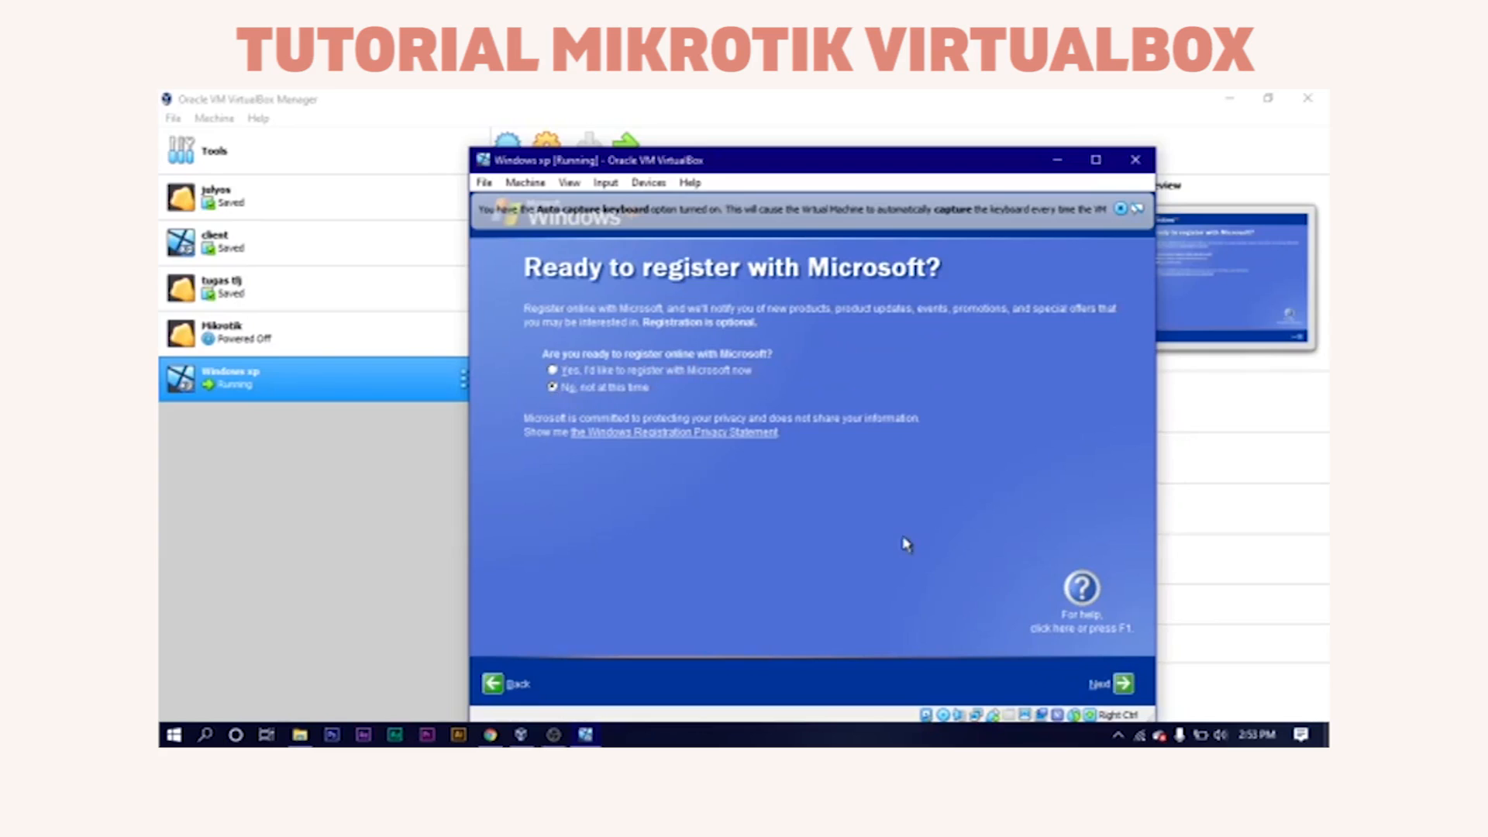
{"action": "left_click", "coordinate": [1128, 686]}
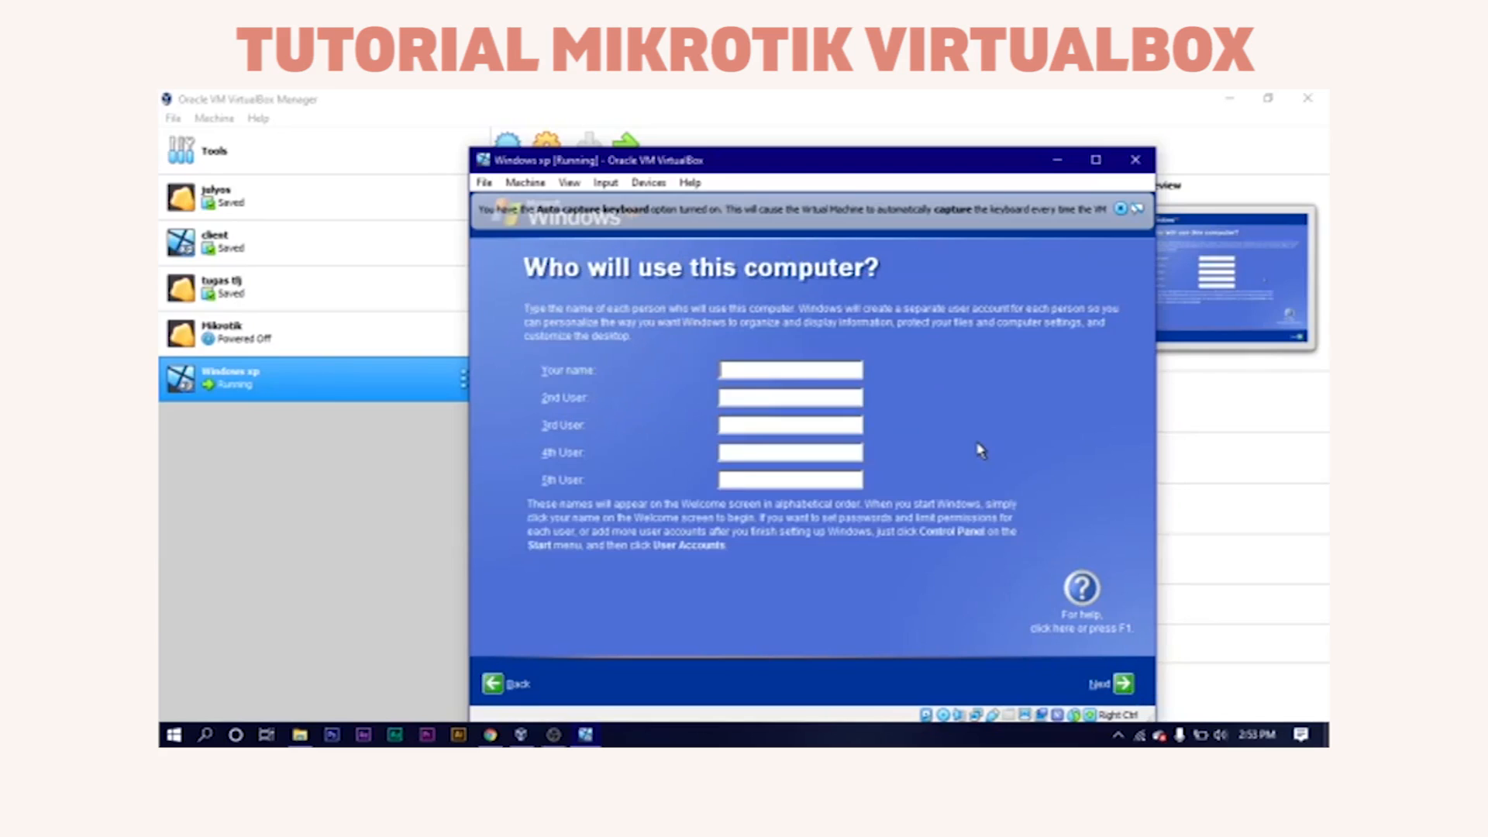
{"action": "type", "text": "Apel"}
{"action": "left_click", "coordinate": [1124, 683]}
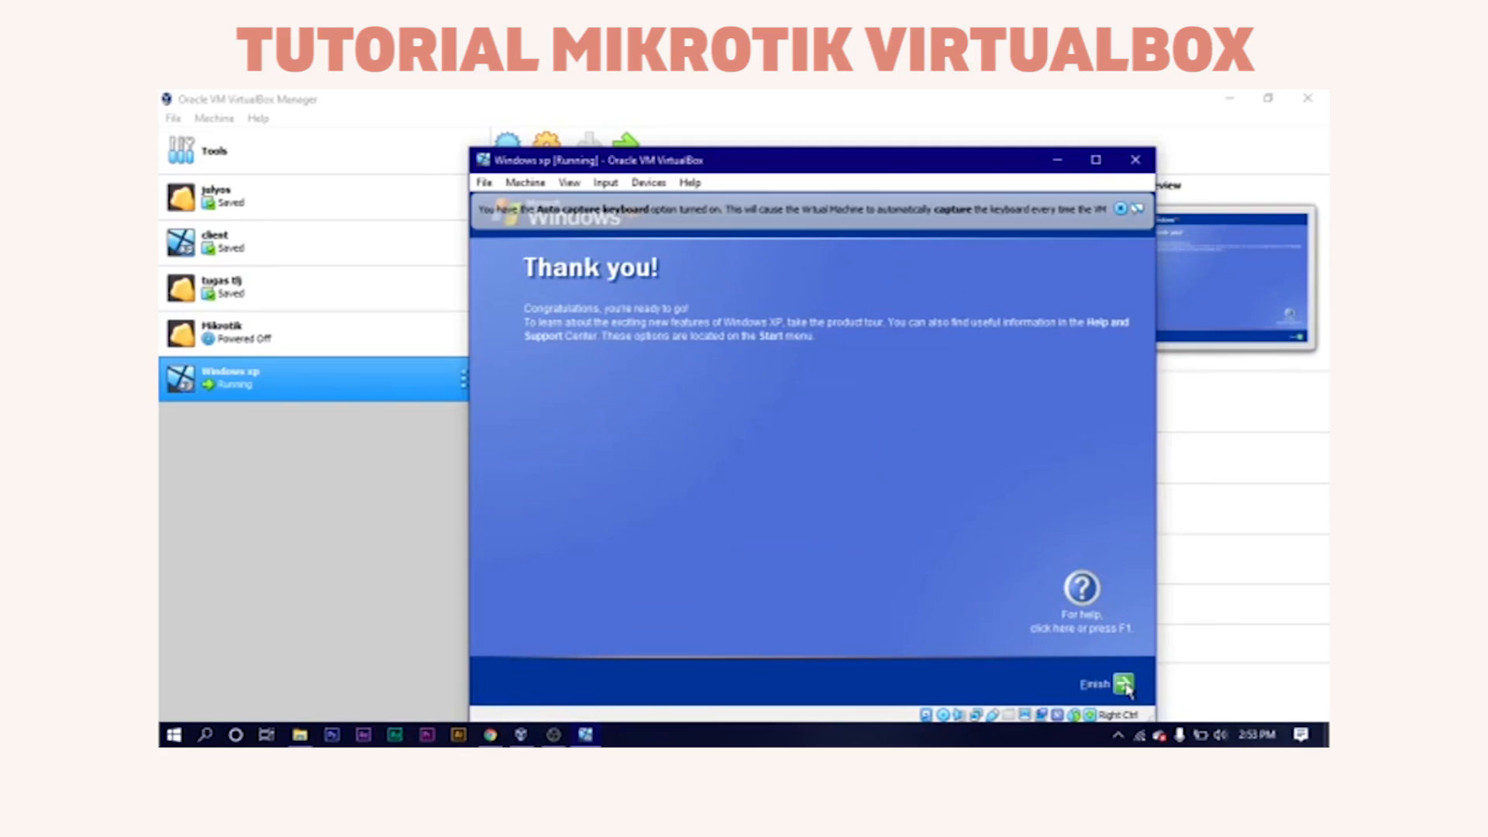
{"action": "left_click", "coordinate": [1123, 683]}
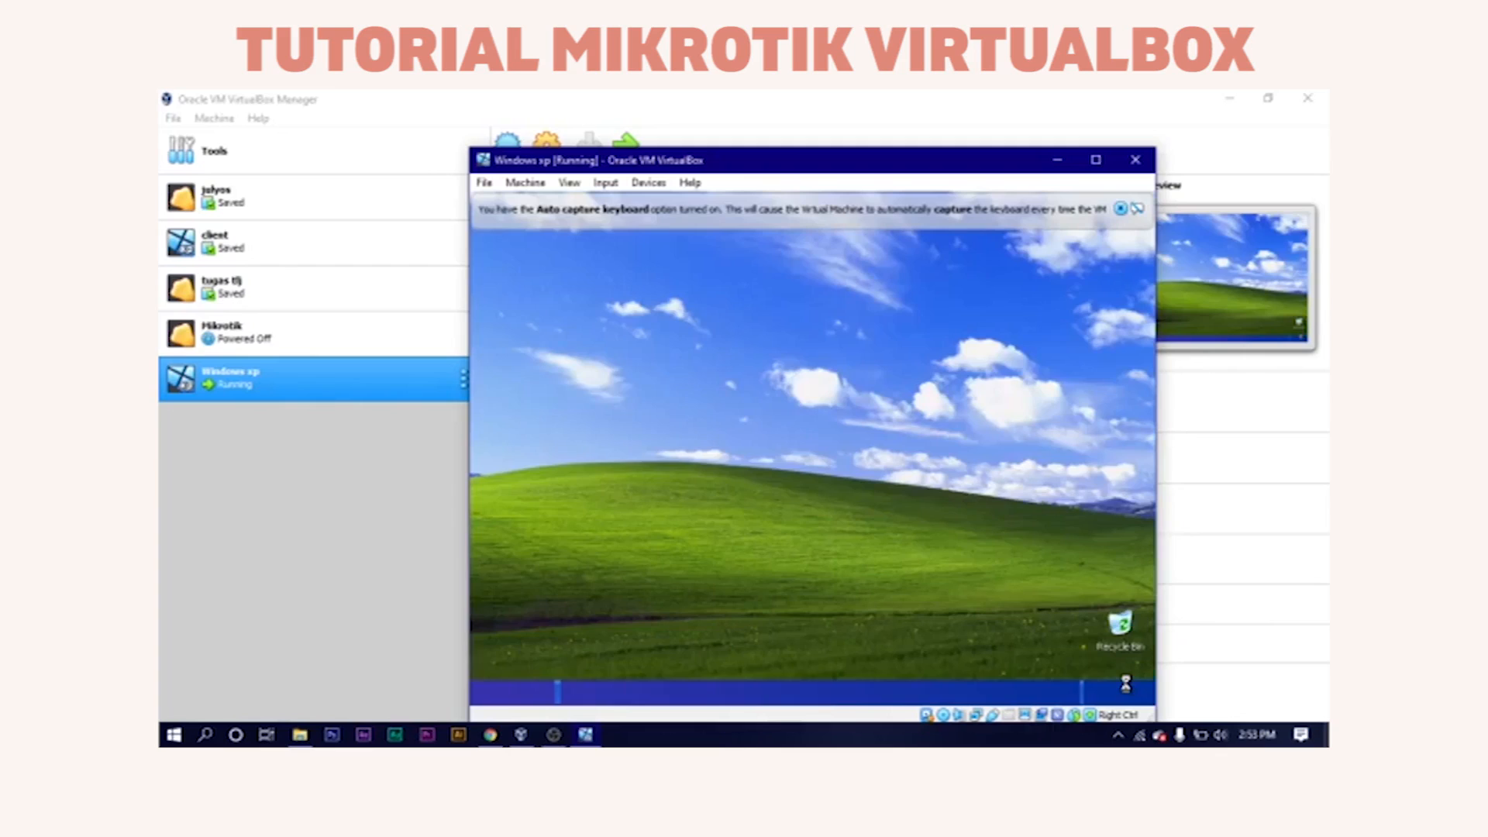
Turn Windows Firewall Off via Control Panel > Network and Internet Connections, then close the window.
{"action": "key", "text": "super"}
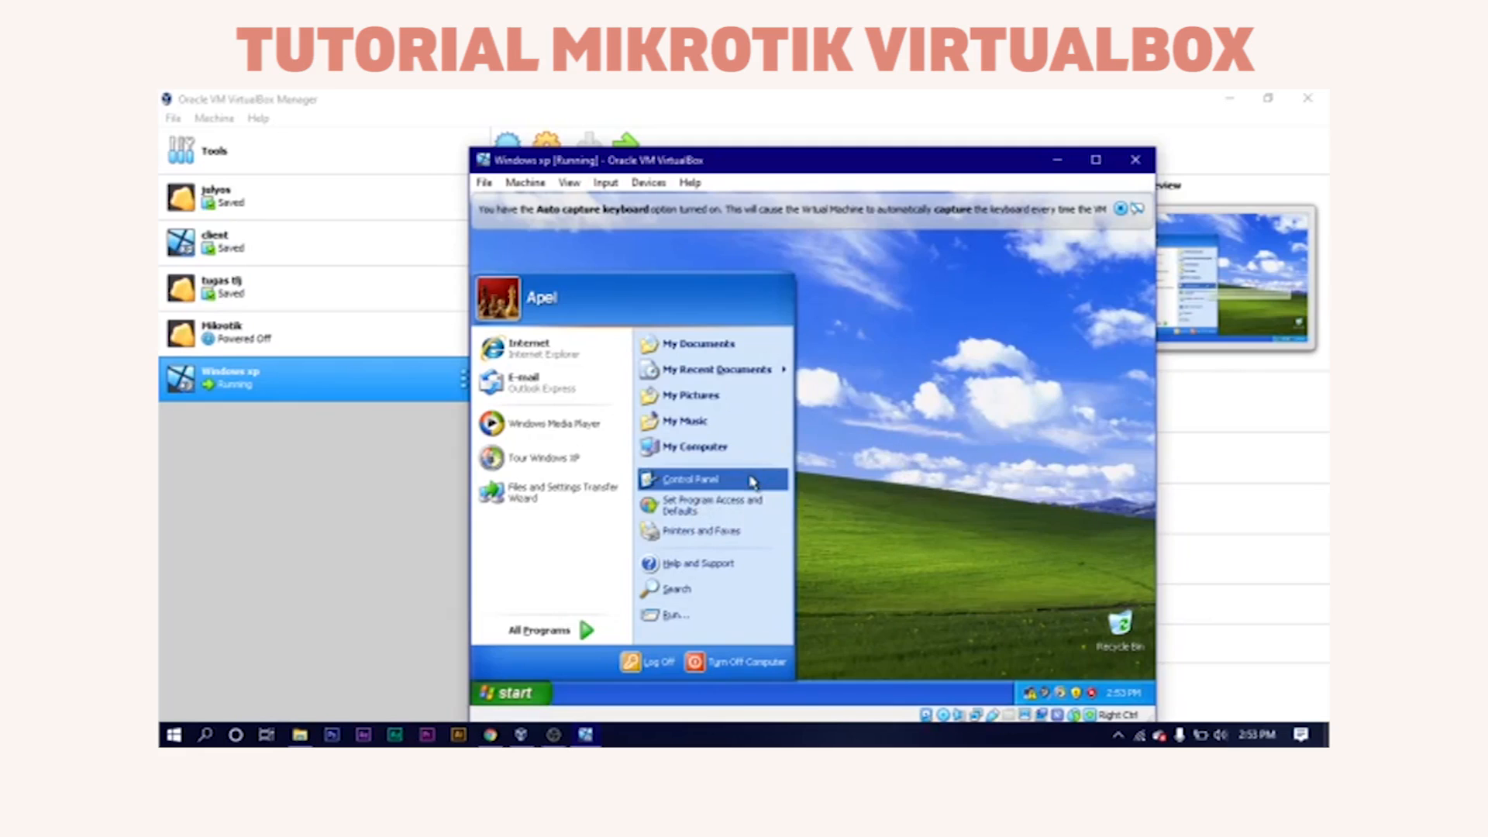
{"action": "left_click", "coordinate": [753, 480]}
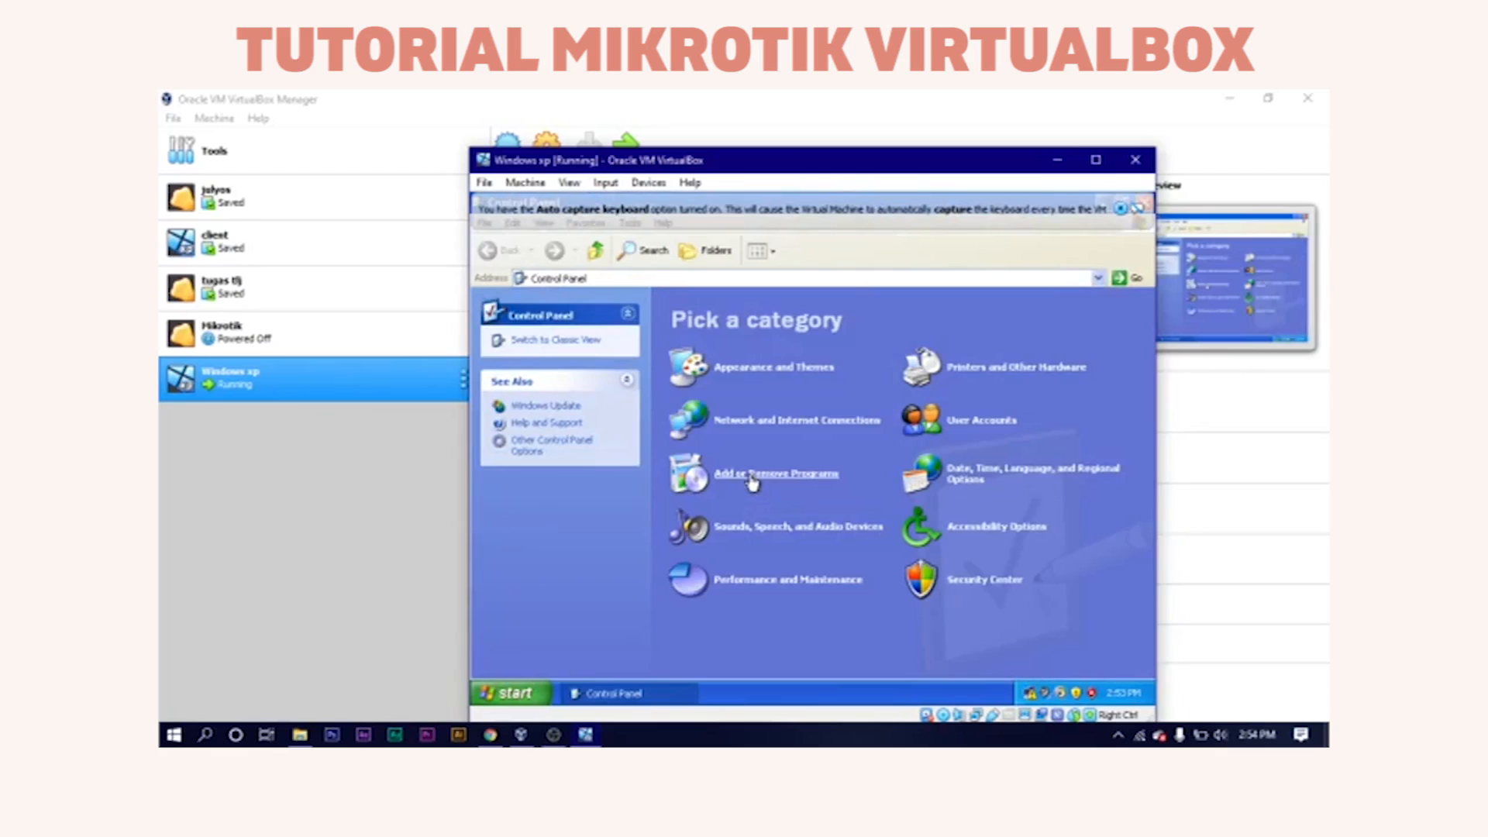
{"action": "left_click", "coordinate": [765, 425]}
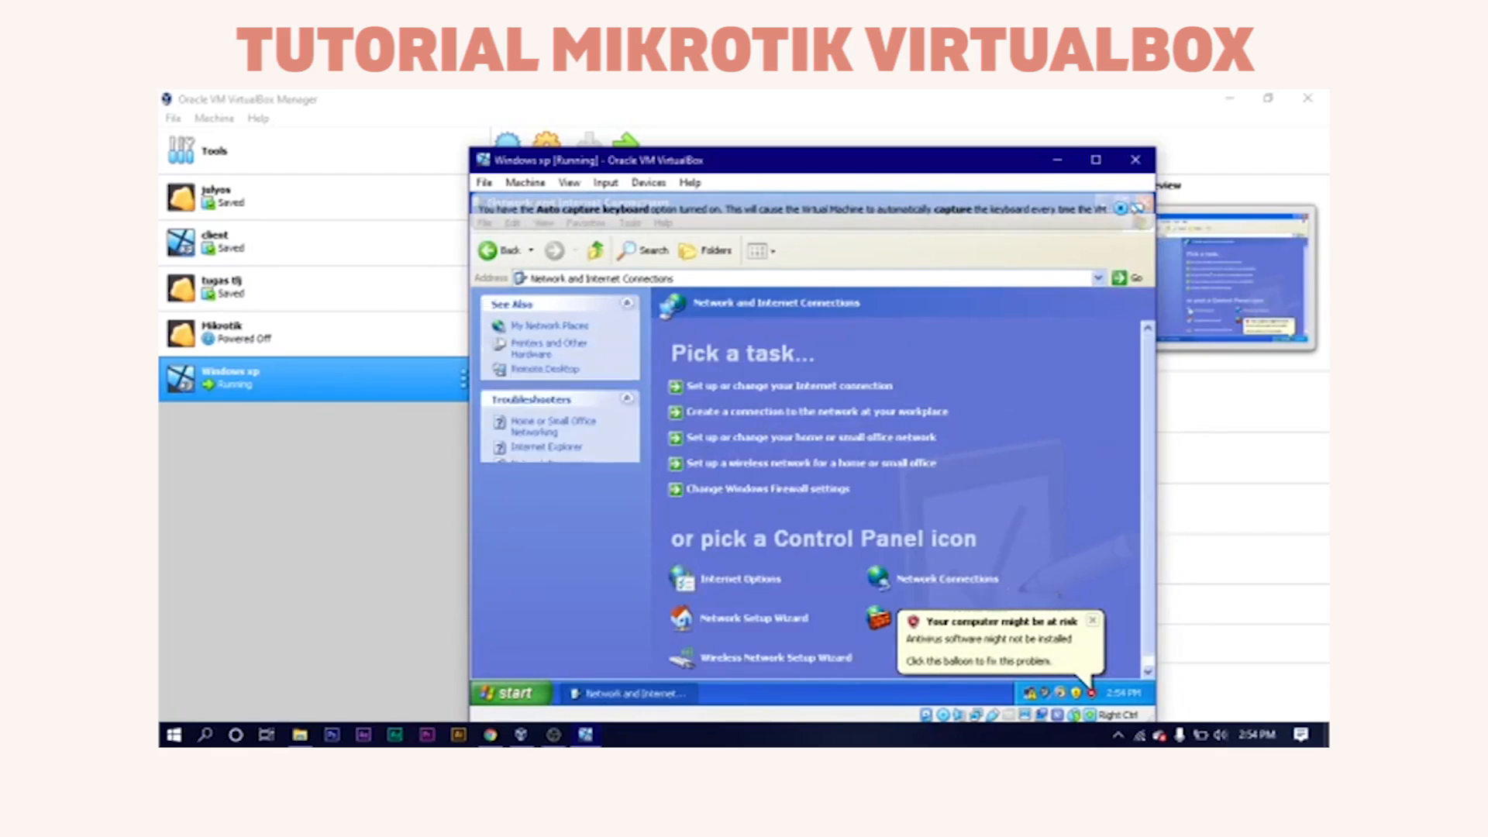
{"action": "left_click", "coordinate": [1093, 623]}
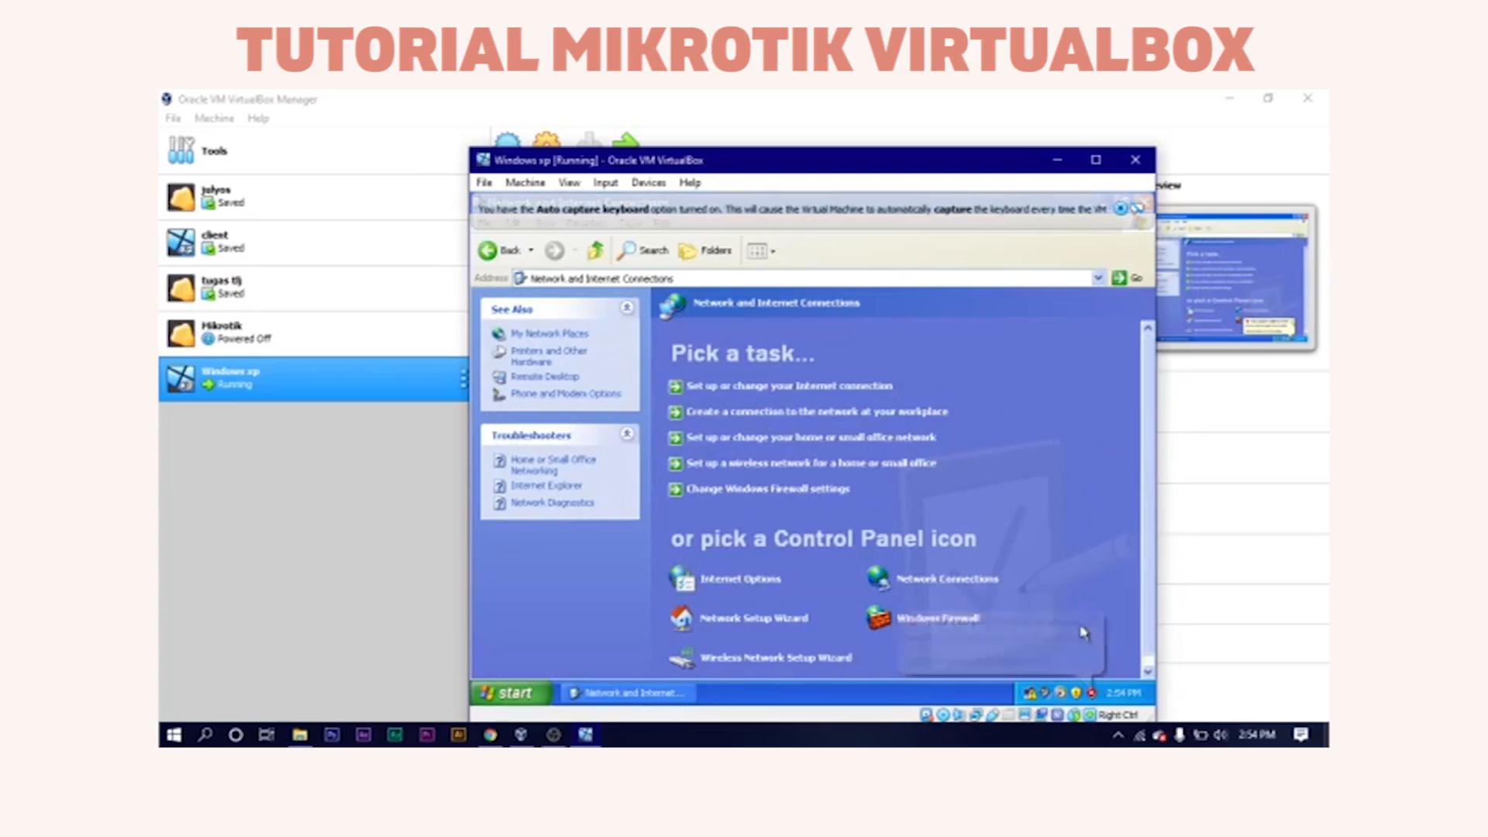
{"action": "left_click", "coordinate": [961, 617]}
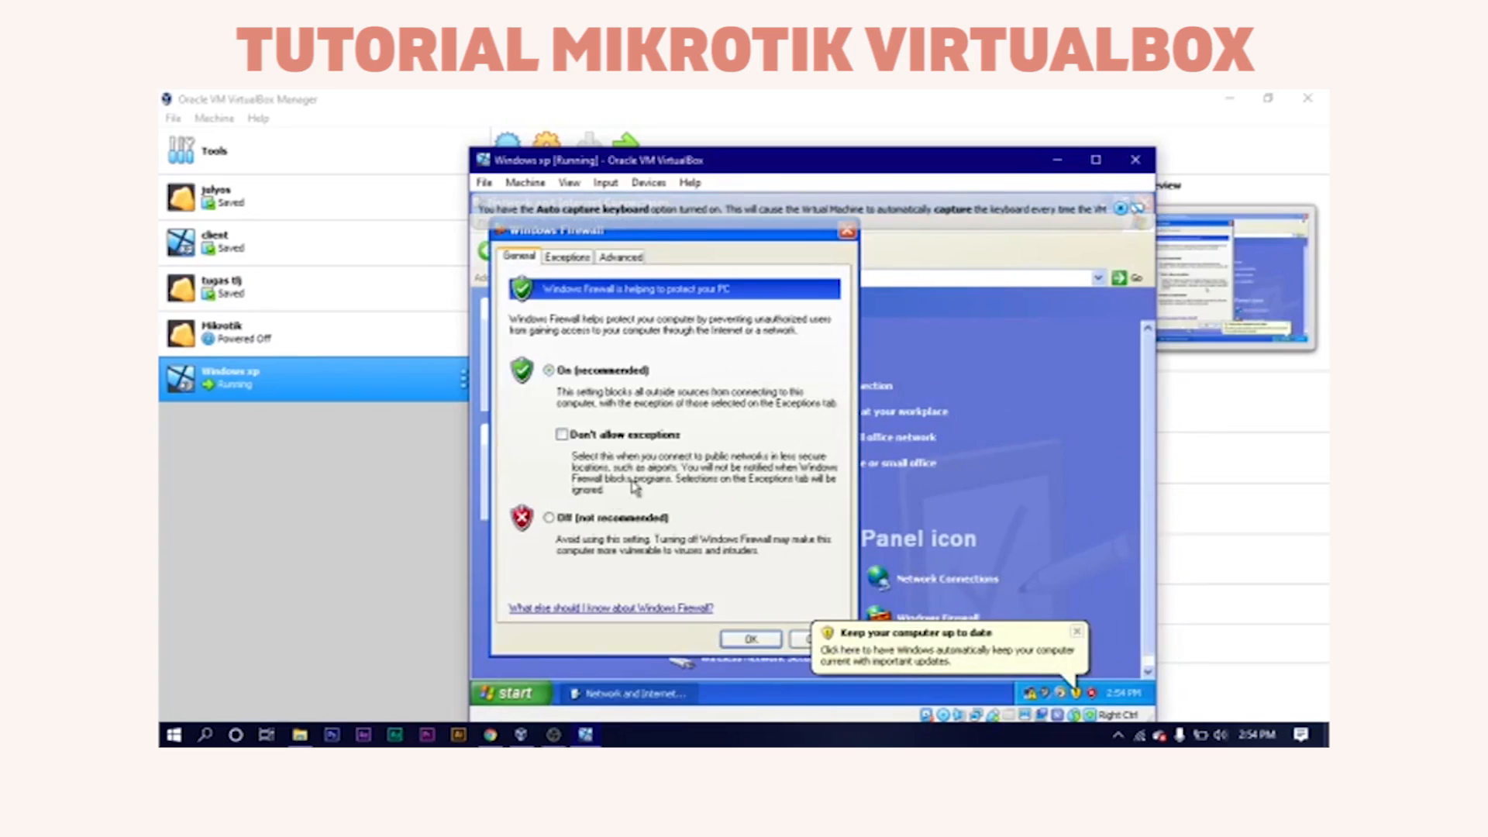
{"action": "left_click", "coordinate": [612, 519]}
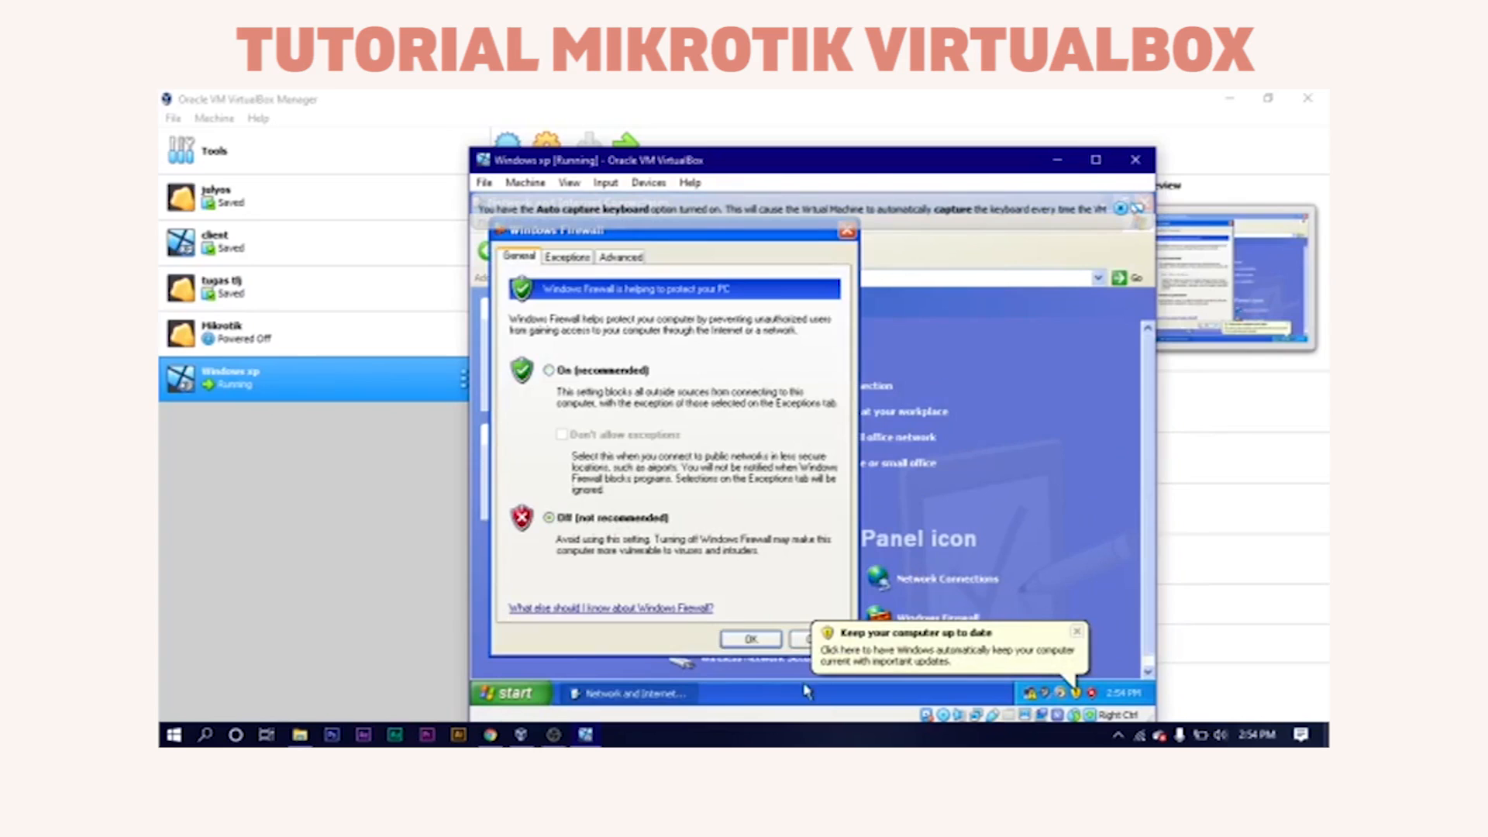
{"action": "left_click", "coordinate": [751, 639]}
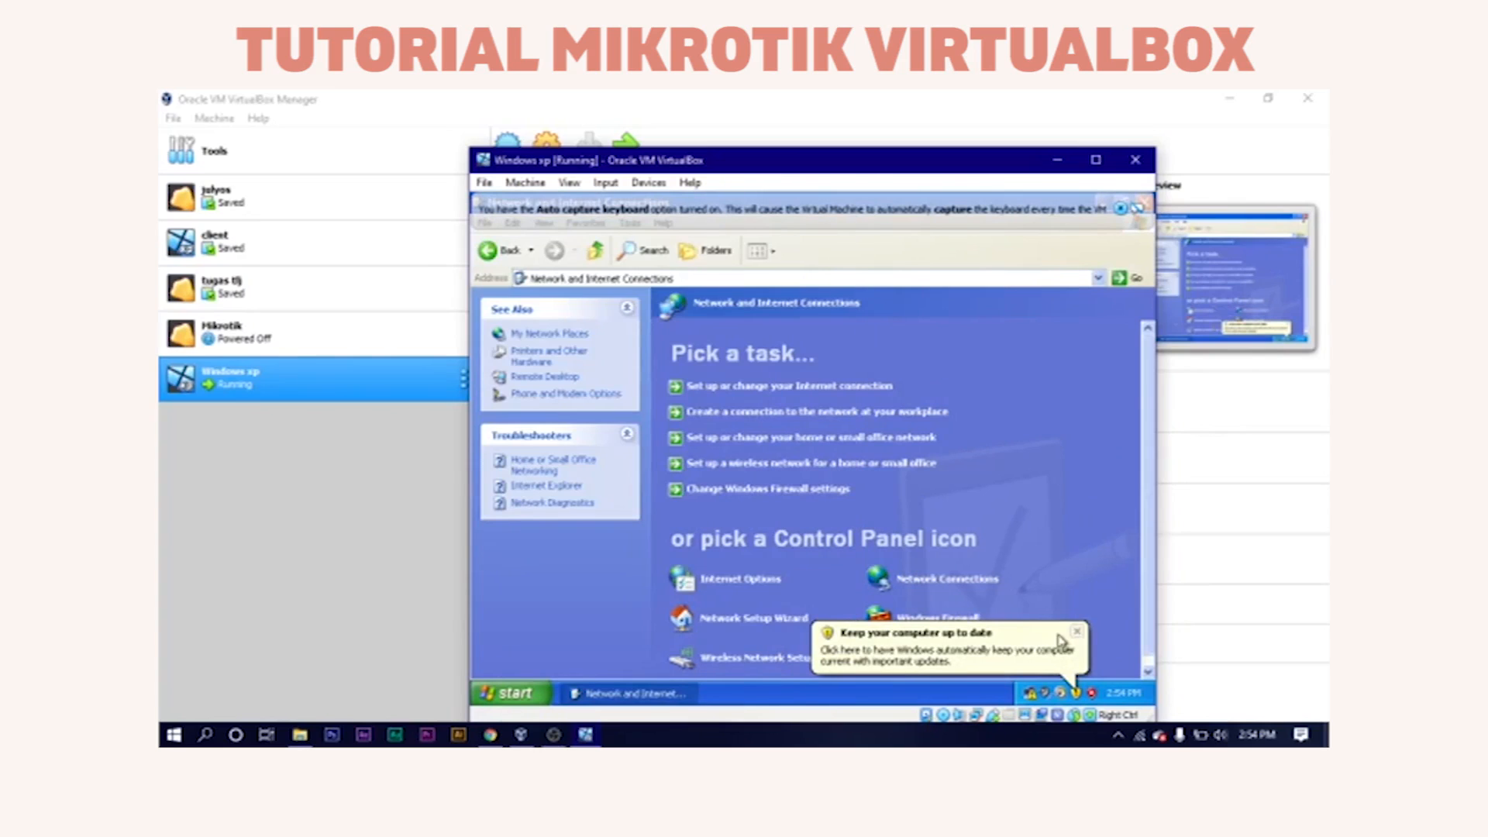
{"action": "left_click", "coordinate": [1077, 637]}
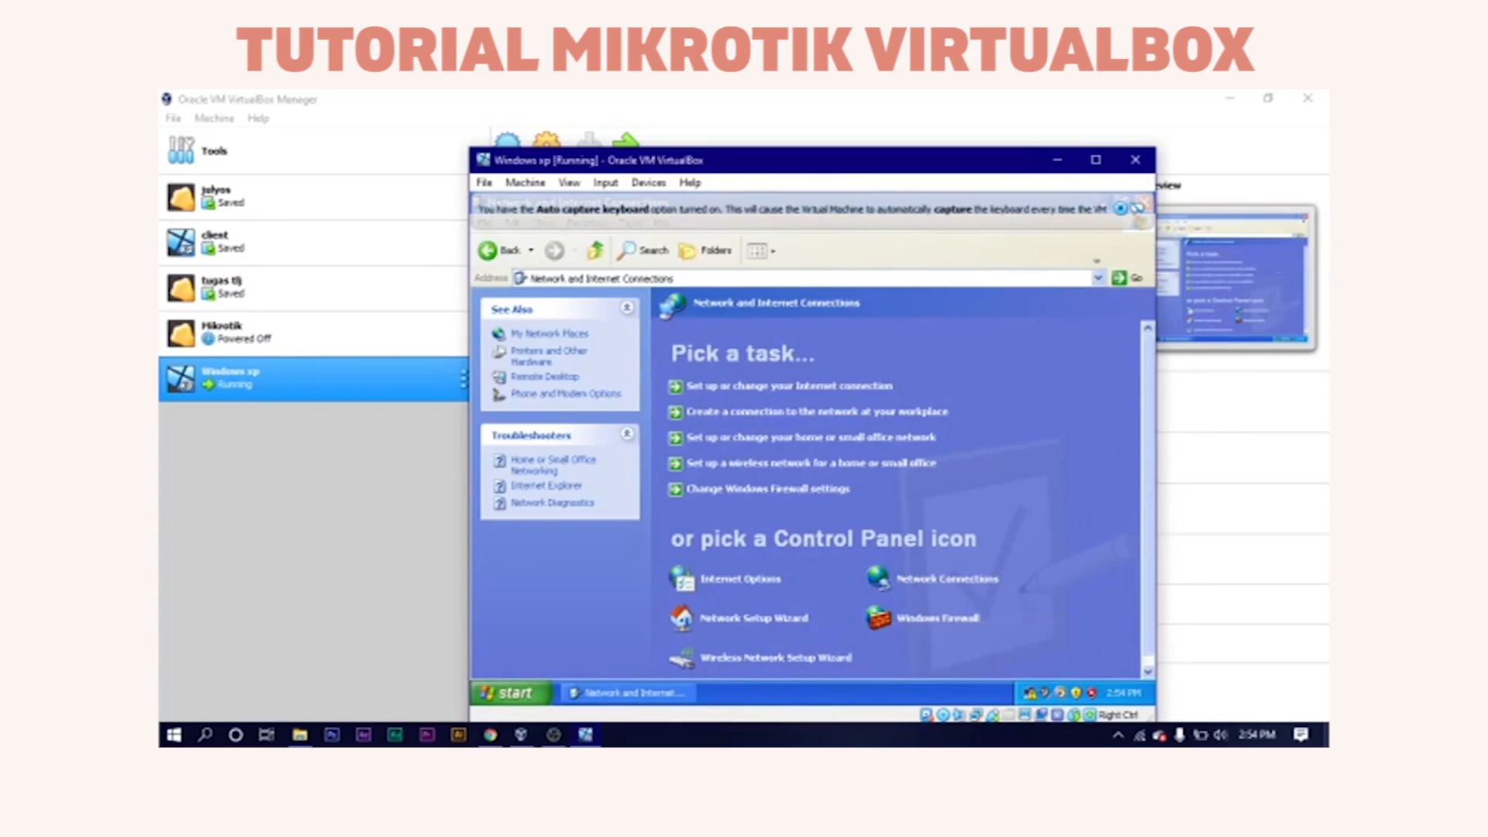
{"action": "left_click", "coordinate": [1136, 209]}
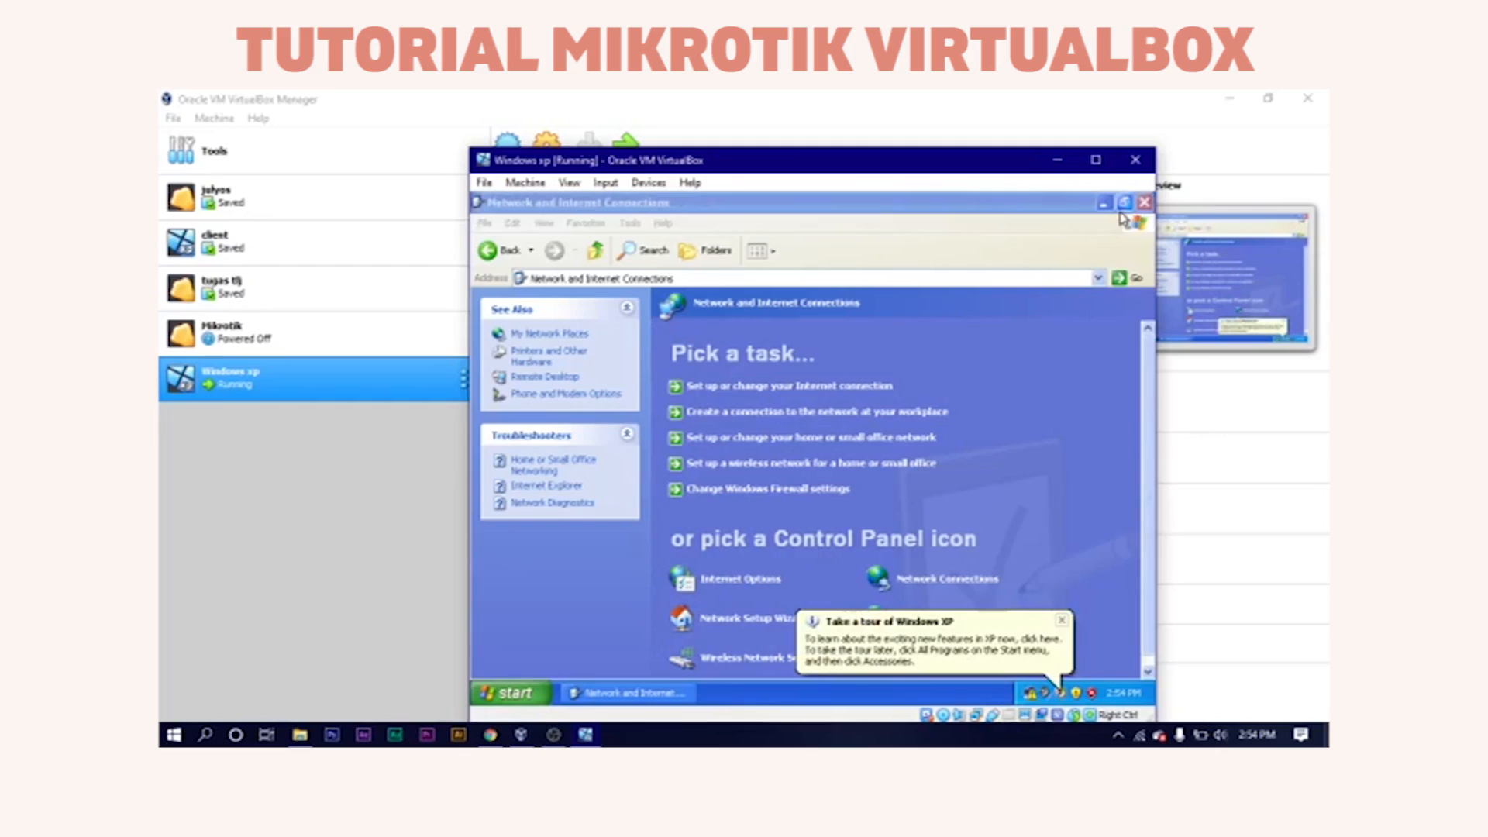
{"action": "left_click", "coordinate": [1145, 204]}
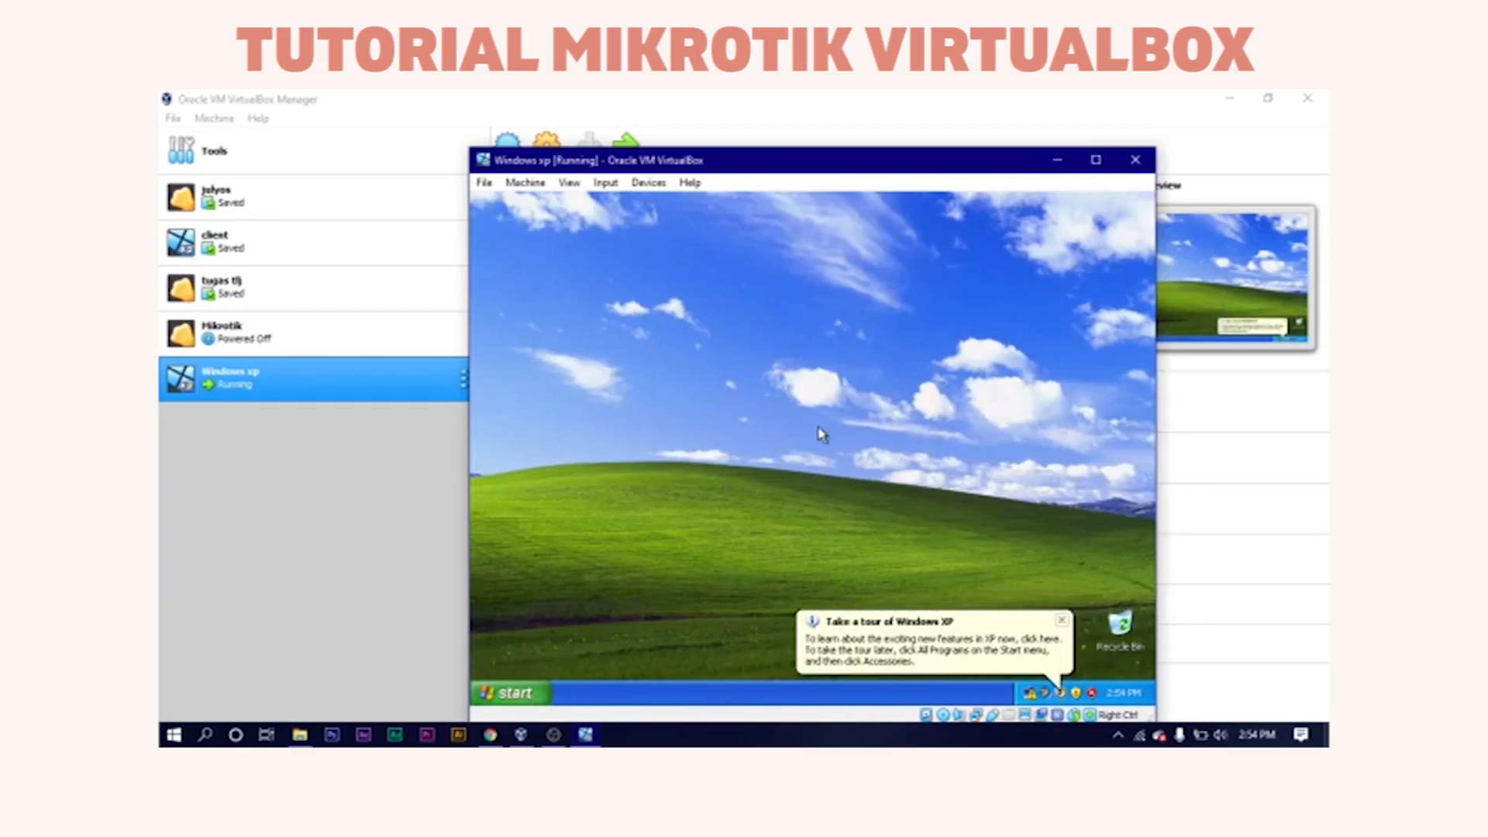
Run ipconfig in an XP command prompt to show the client's IP, 192.168.43.9.
{"action": "key", "text": "super+r"}
{"action": "type", "text": "cmd"}
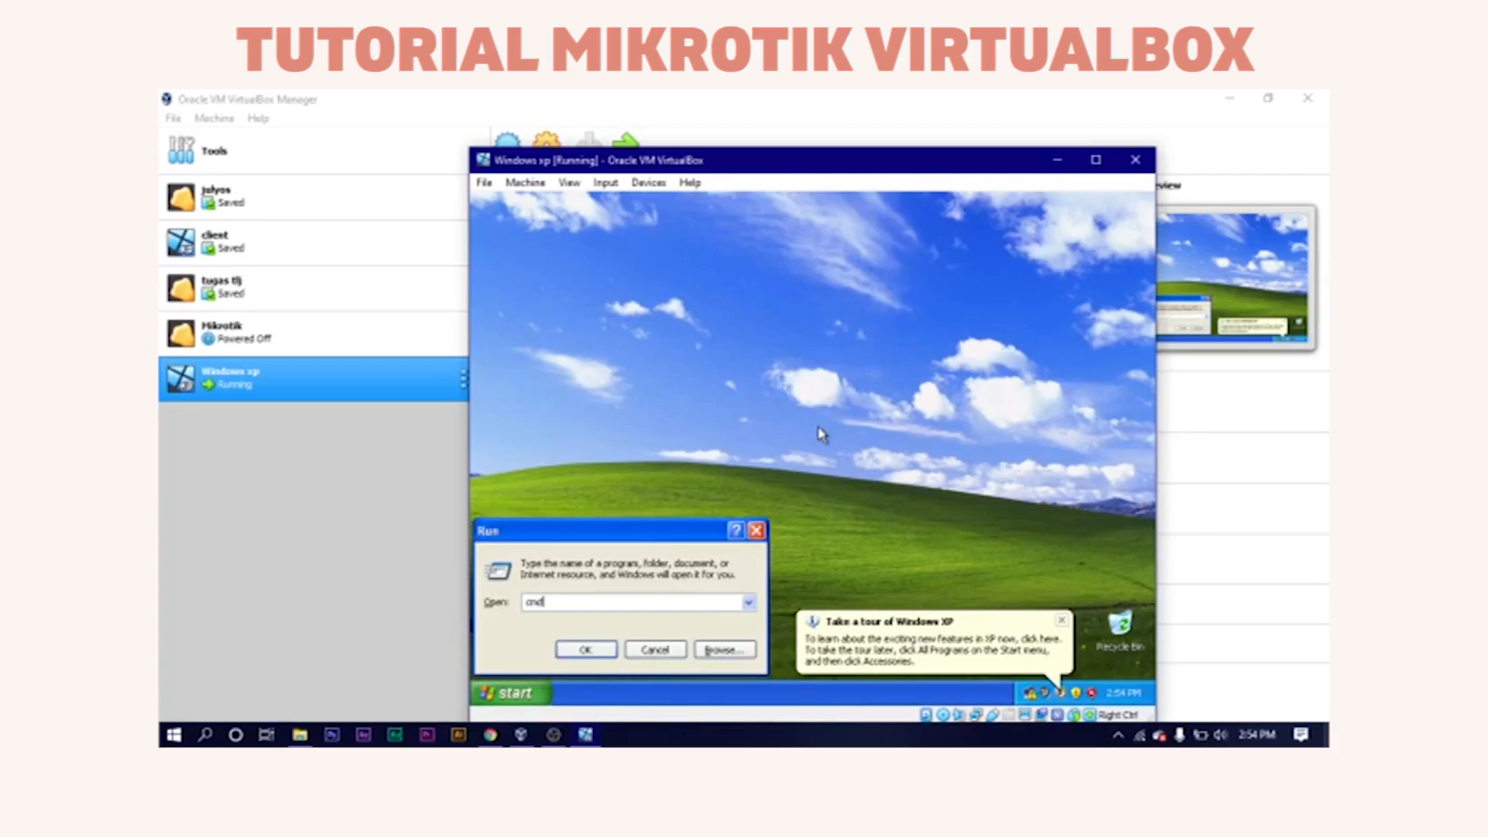
{"action": "key", "text": "Return"}
{"action": "type", "text": "ipconfig"}
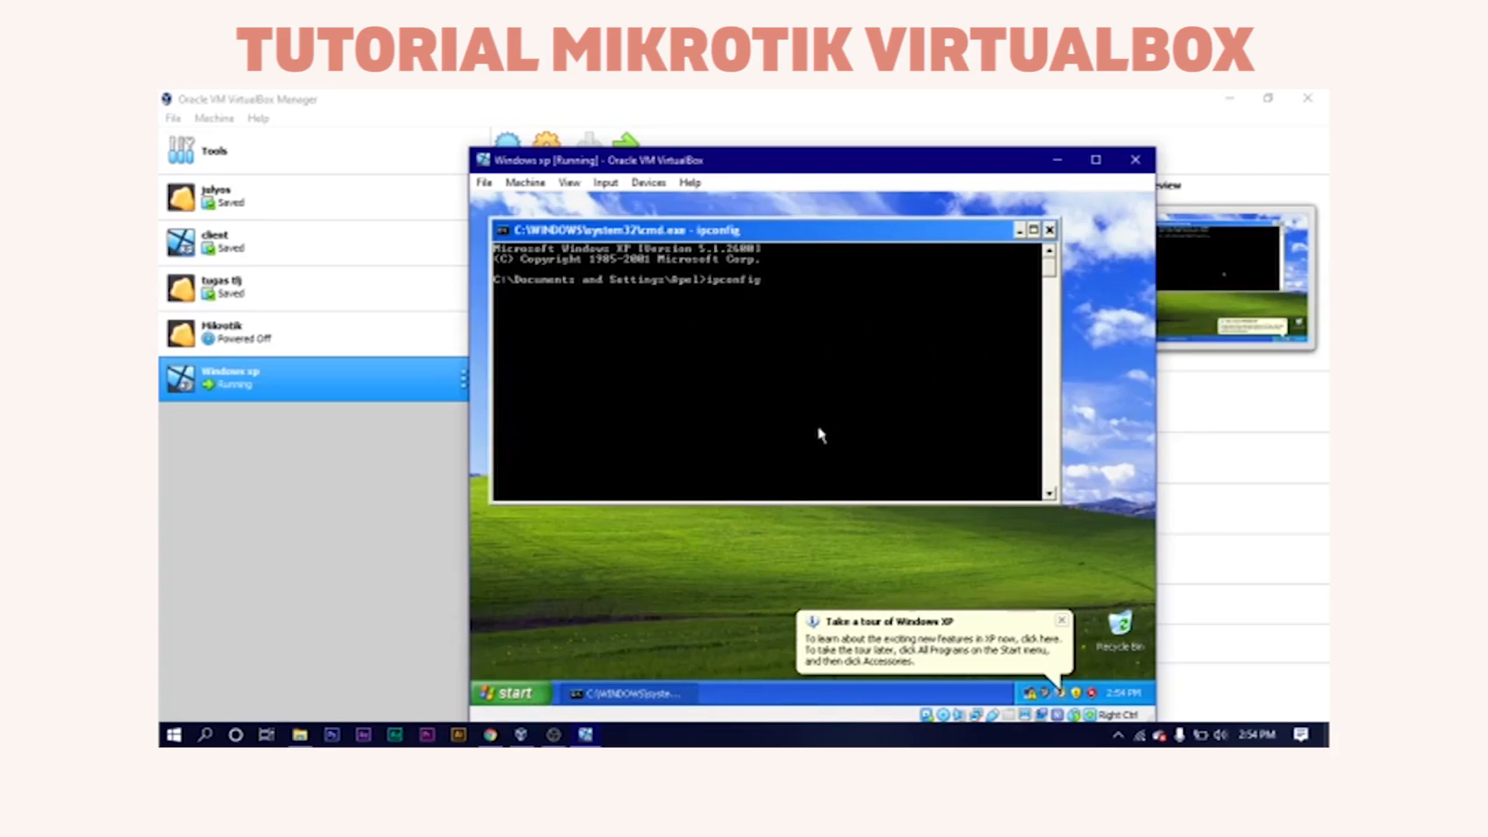
{"action": "key", "text": "Return"}
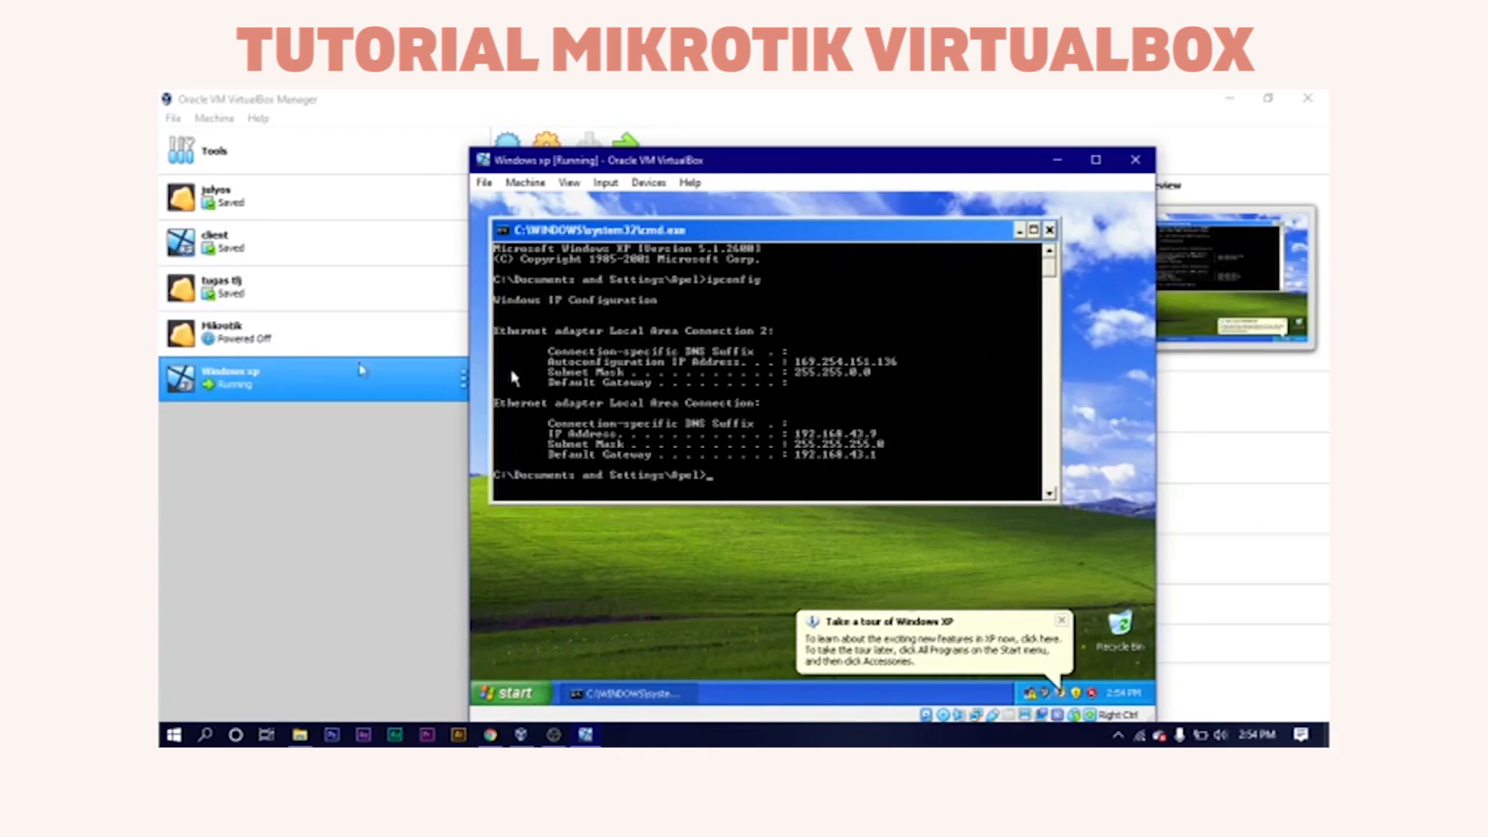
Start the Mikrotik VM and bring the Windows xp window back to the front.
{"action": "left_click", "coordinate": [313, 350]}
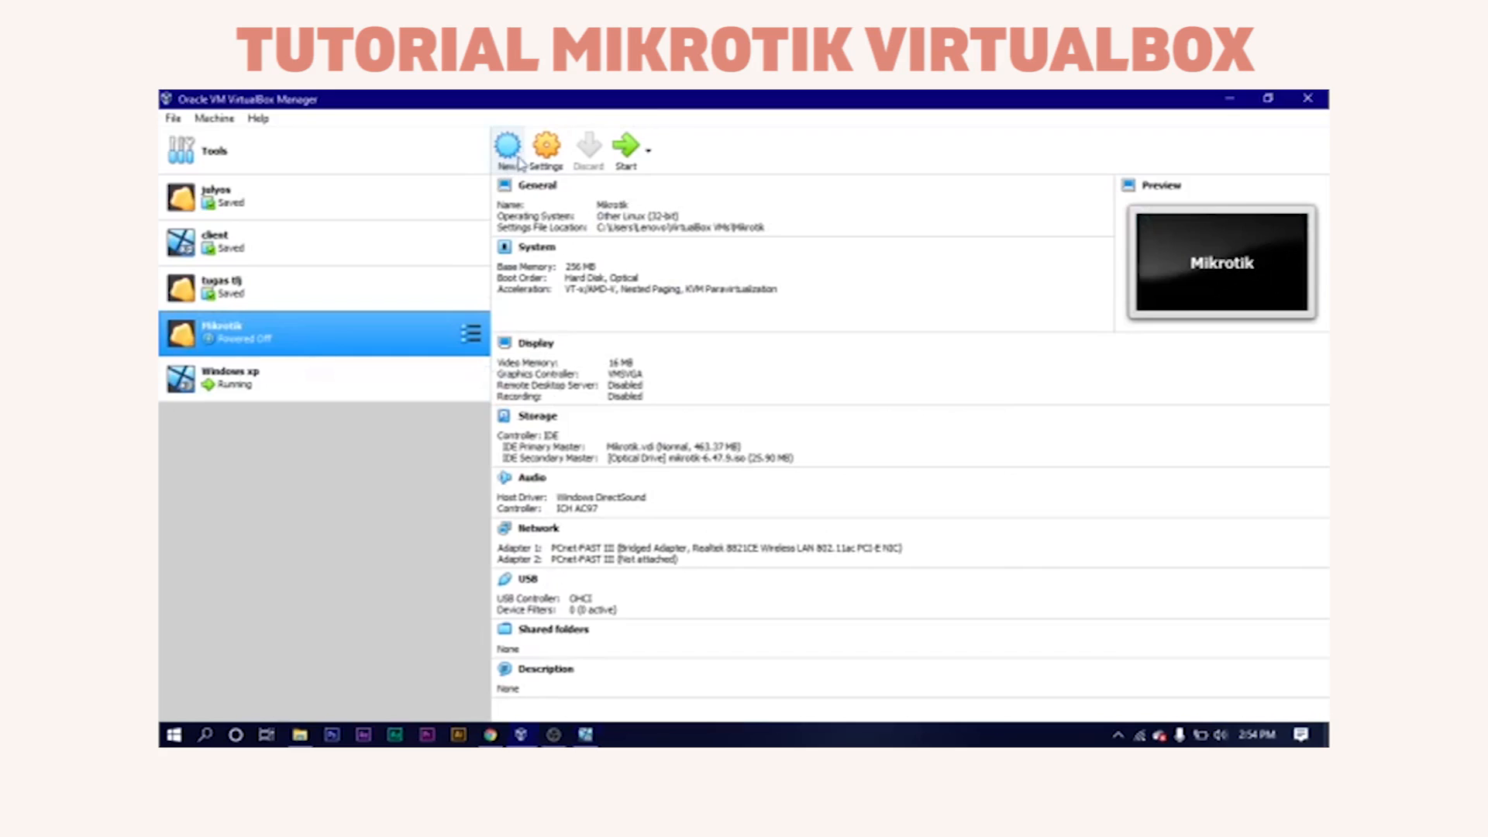
{"action": "left_click", "coordinate": [626, 147]}
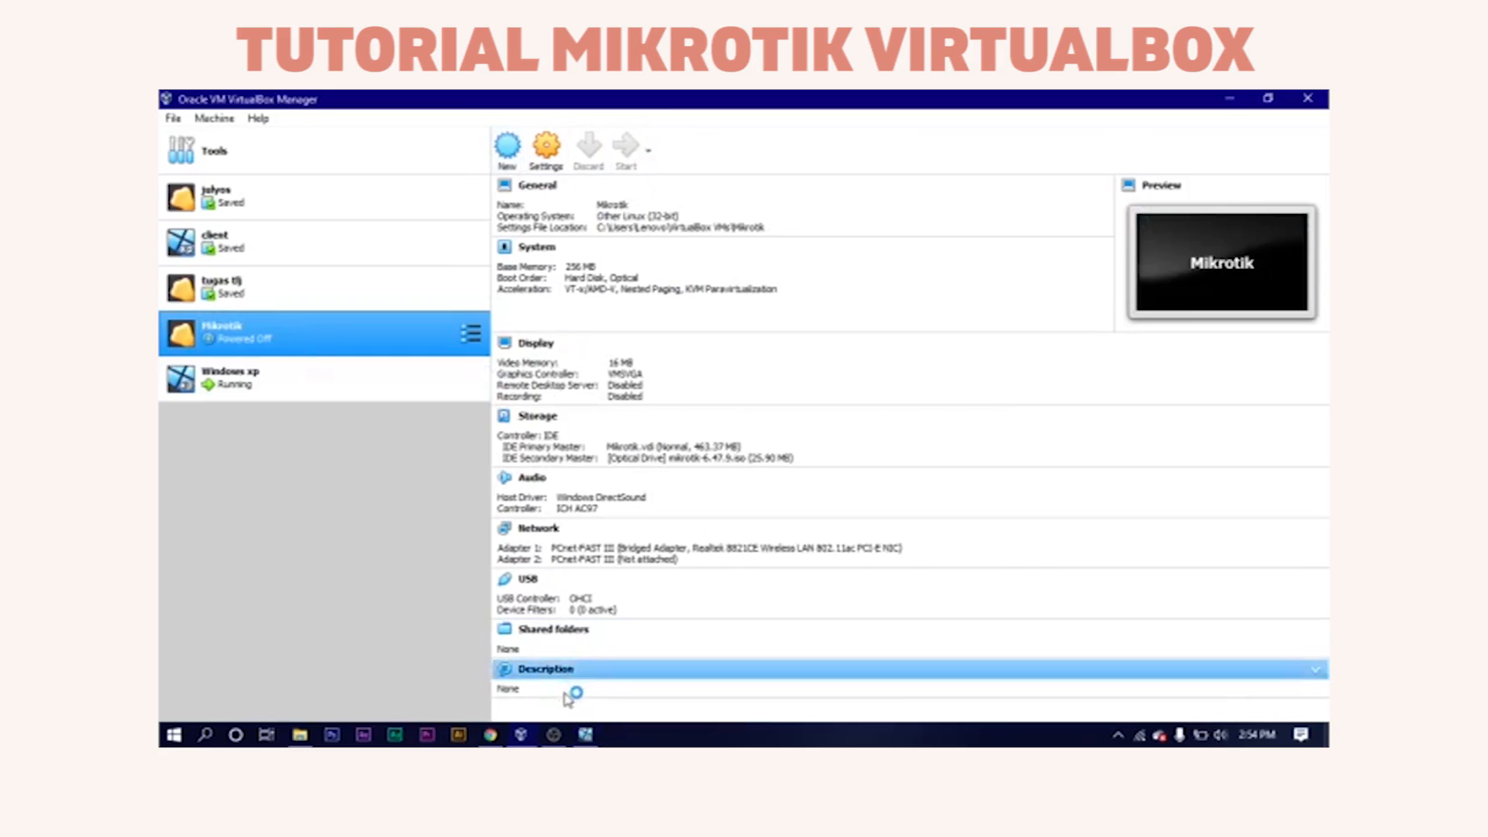
{"action": "left_click", "coordinate": [585, 734]}
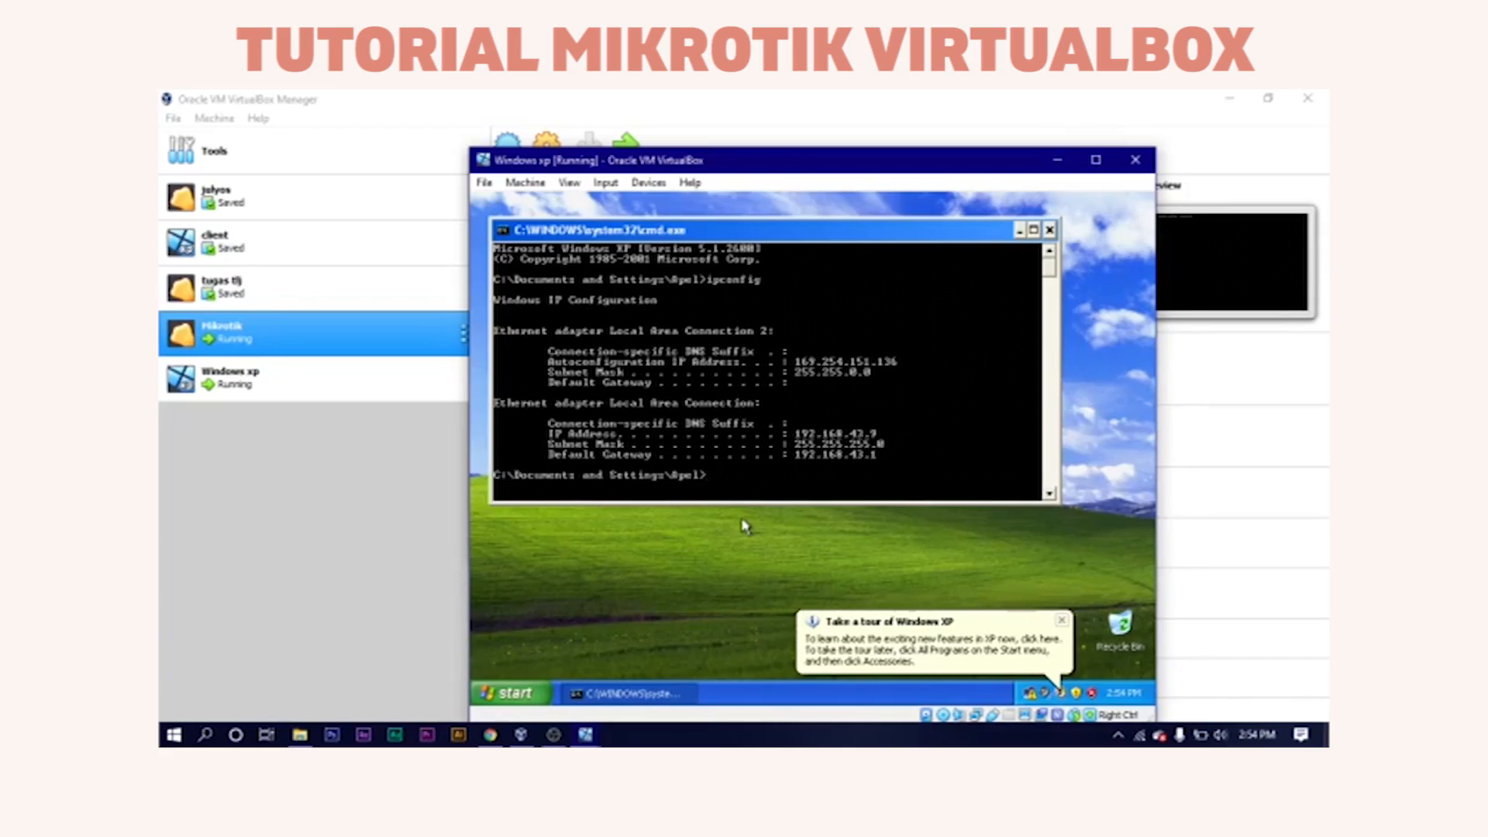
Switch to the Mikrotik console and log in as admin with an empty password.
{"action": "left_click", "coordinate": [587, 737]}
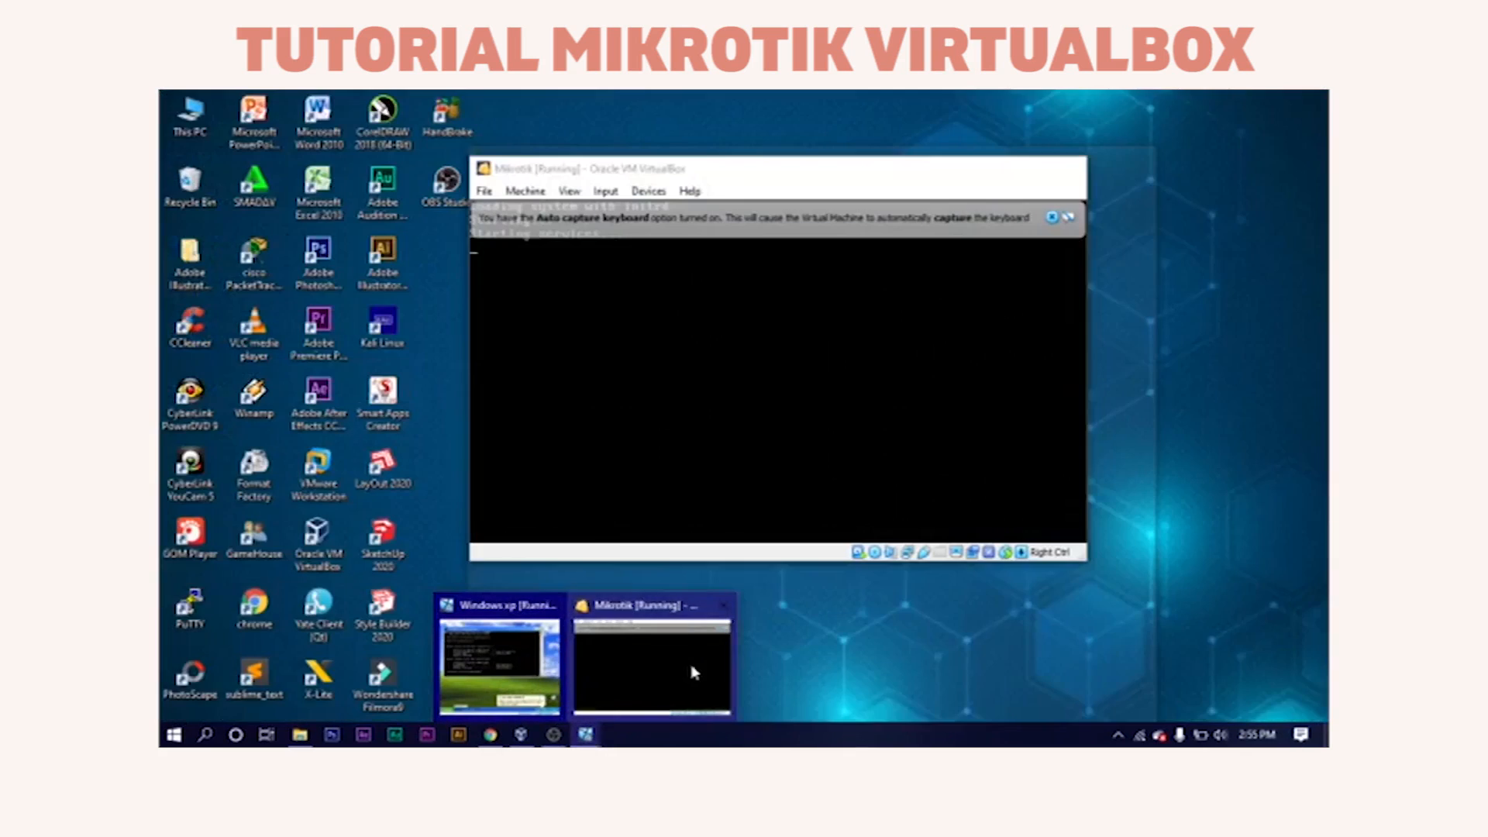
{"action": "left_click", "coordinate": [690, 670]}
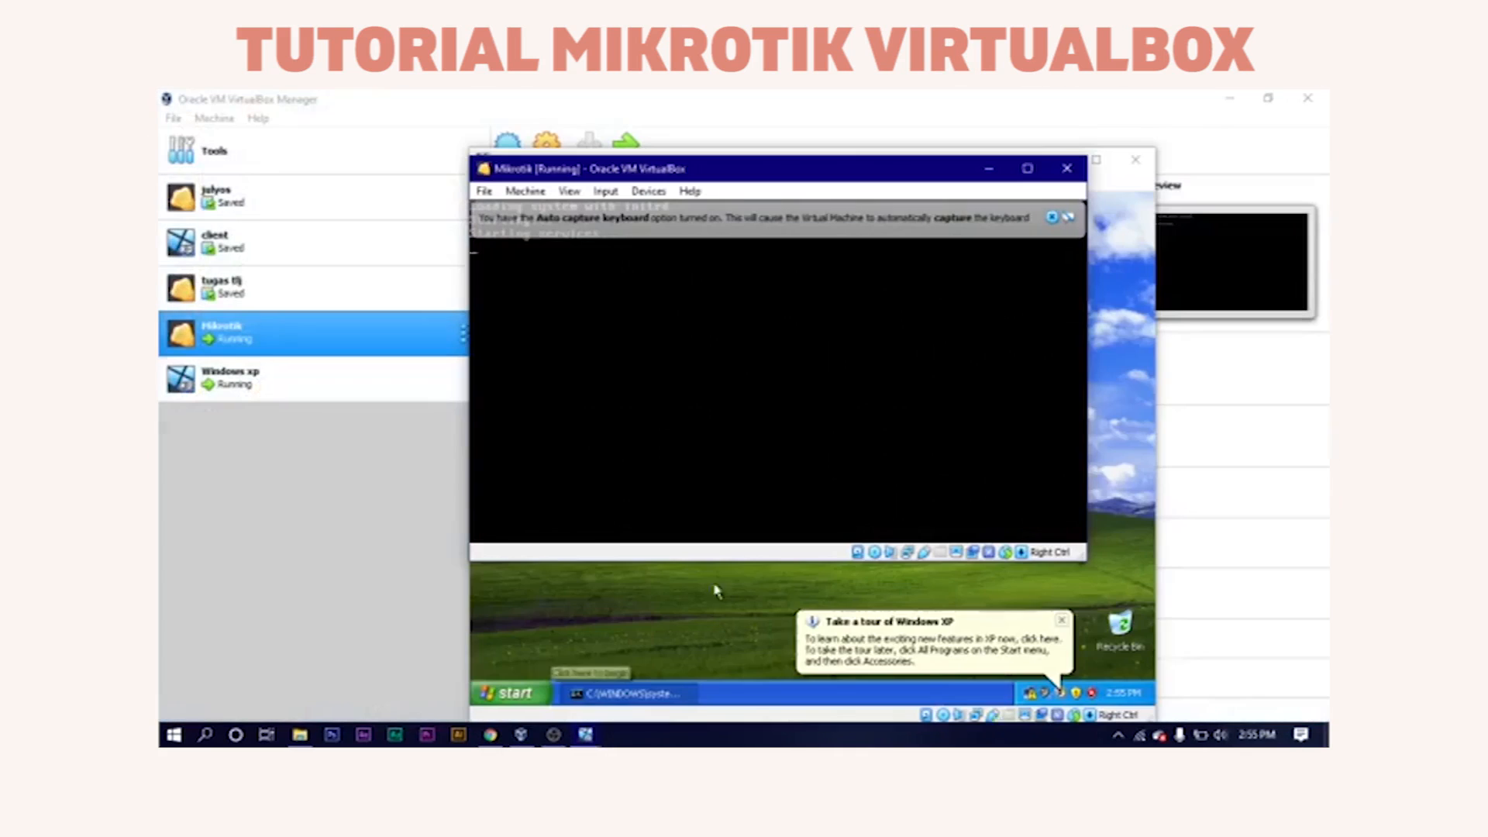
{"action": "left_click", "coordinate": [1052, 217]}
{"action": "type", "text": "admin"}
{"action": "key", "text": "Return"}
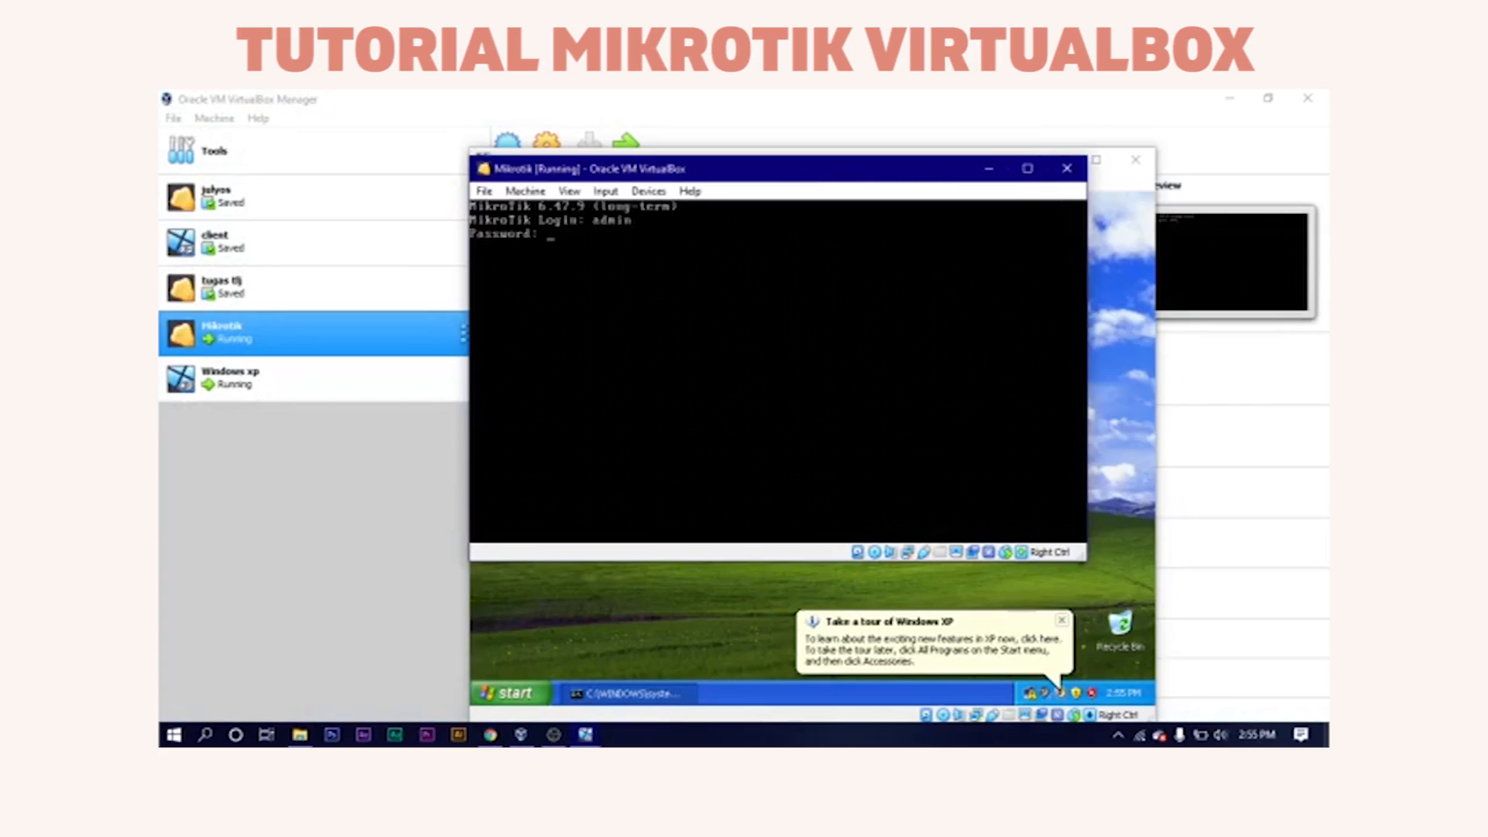
{"action": "key", "text": "Return"}
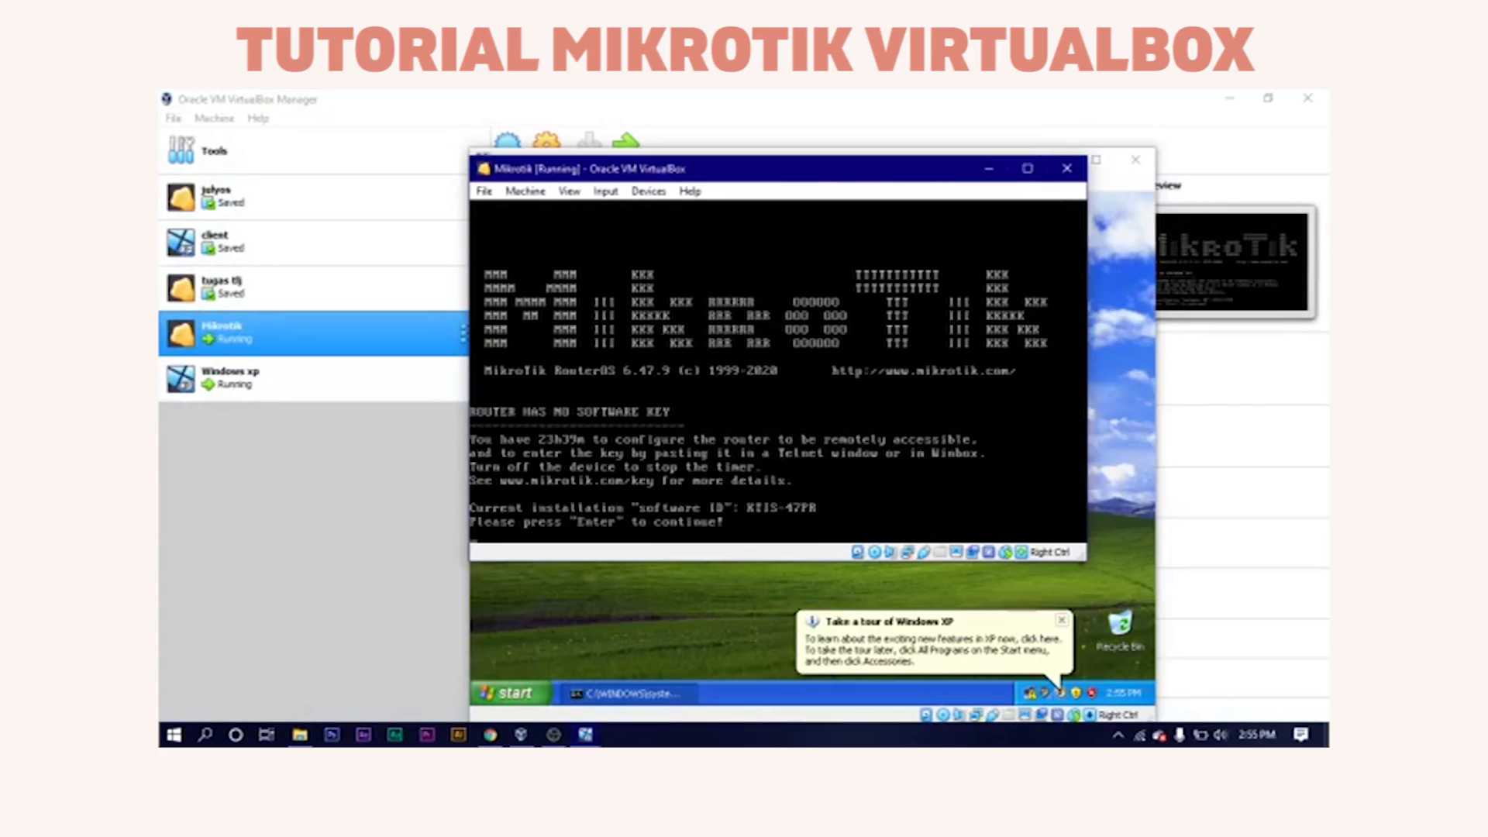
{"action": "key", "text": "Return"}
Run 'interface print' and 'ip address print' to confirm ether1 has 192.168.43.43/24.
{"action": "type", "text": "interface "}
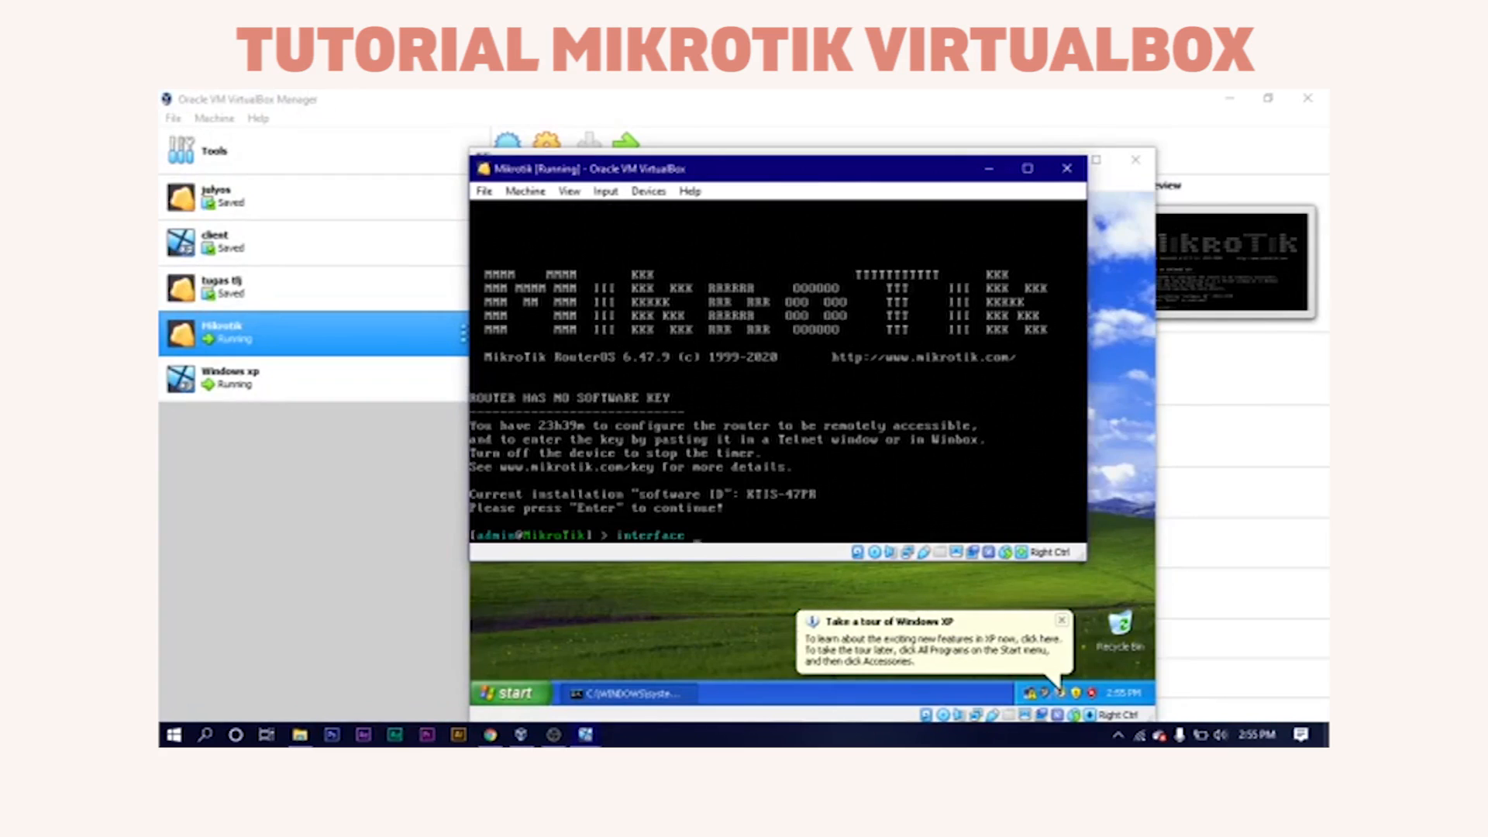
{"action": "type", "text": "pr"}
{"action": "key", "text": "Return"}
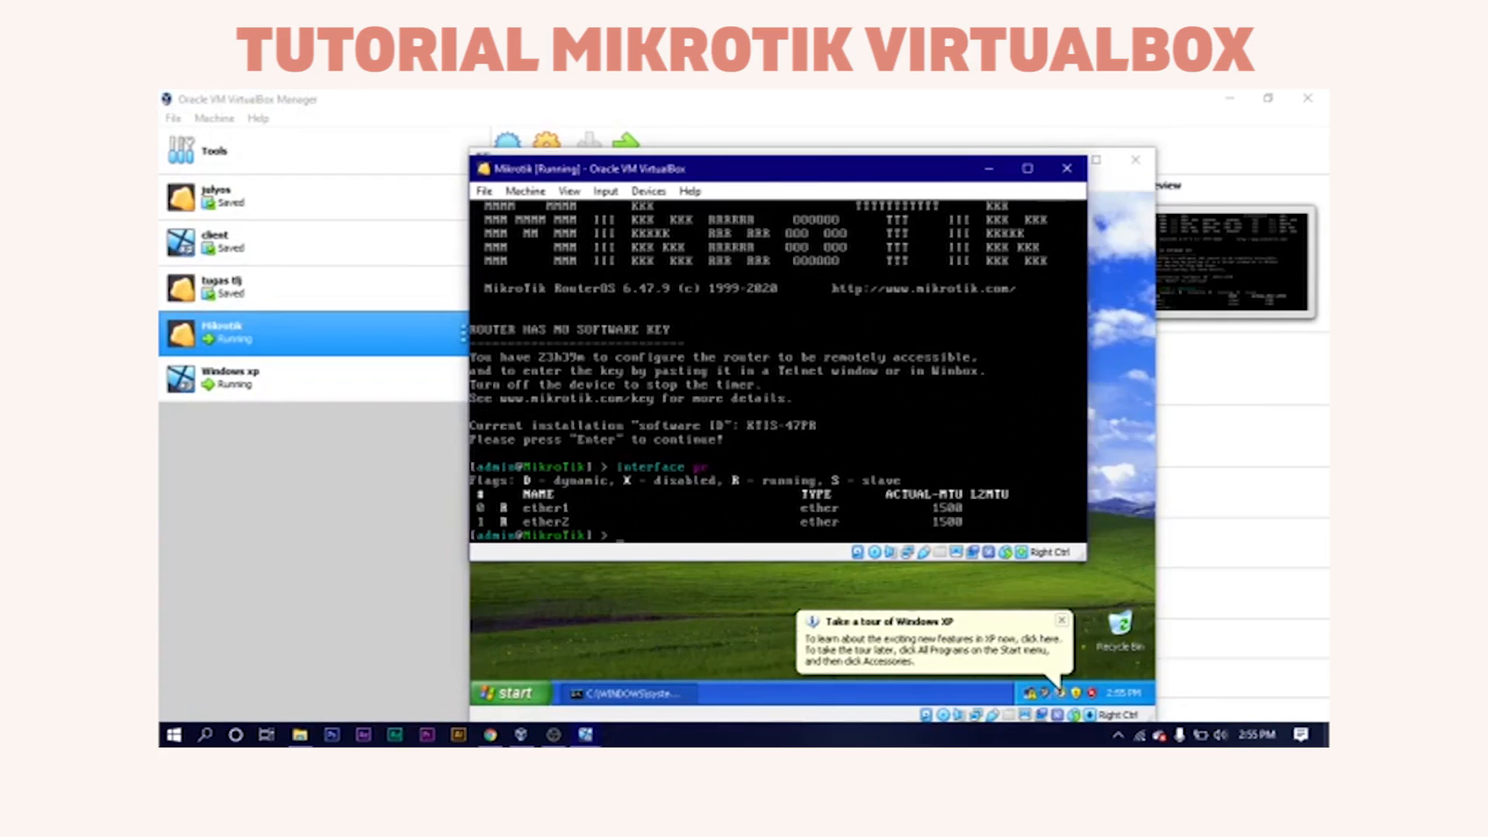
{"action": "type", "text": "ip address"}
{"action": "key", "text": "Return"}
{"action": "type", "text": "pr"}
{"action": "key", "text": "Return"}
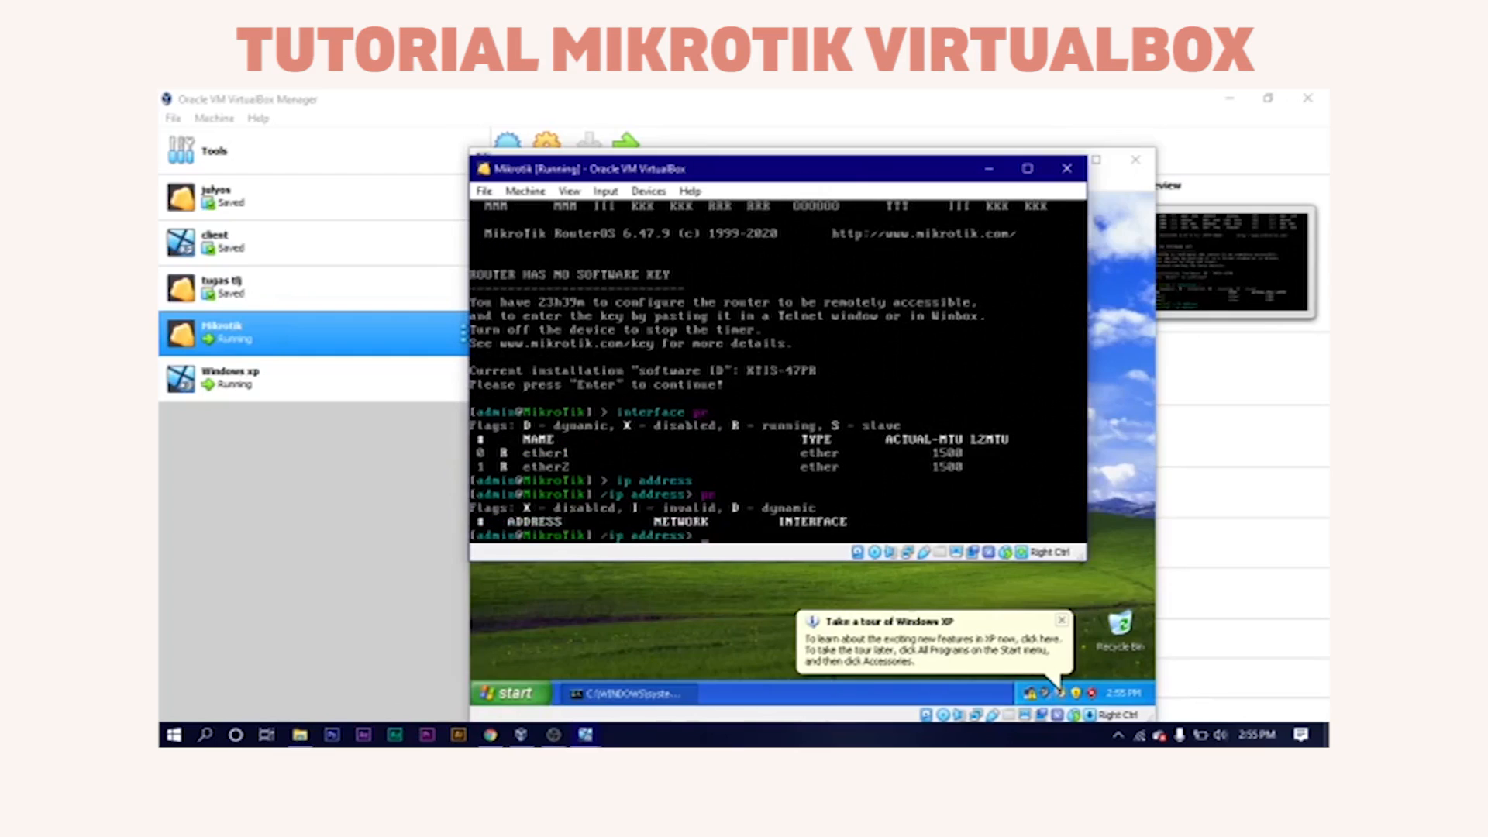
{"action": "type", "text": "pr"}
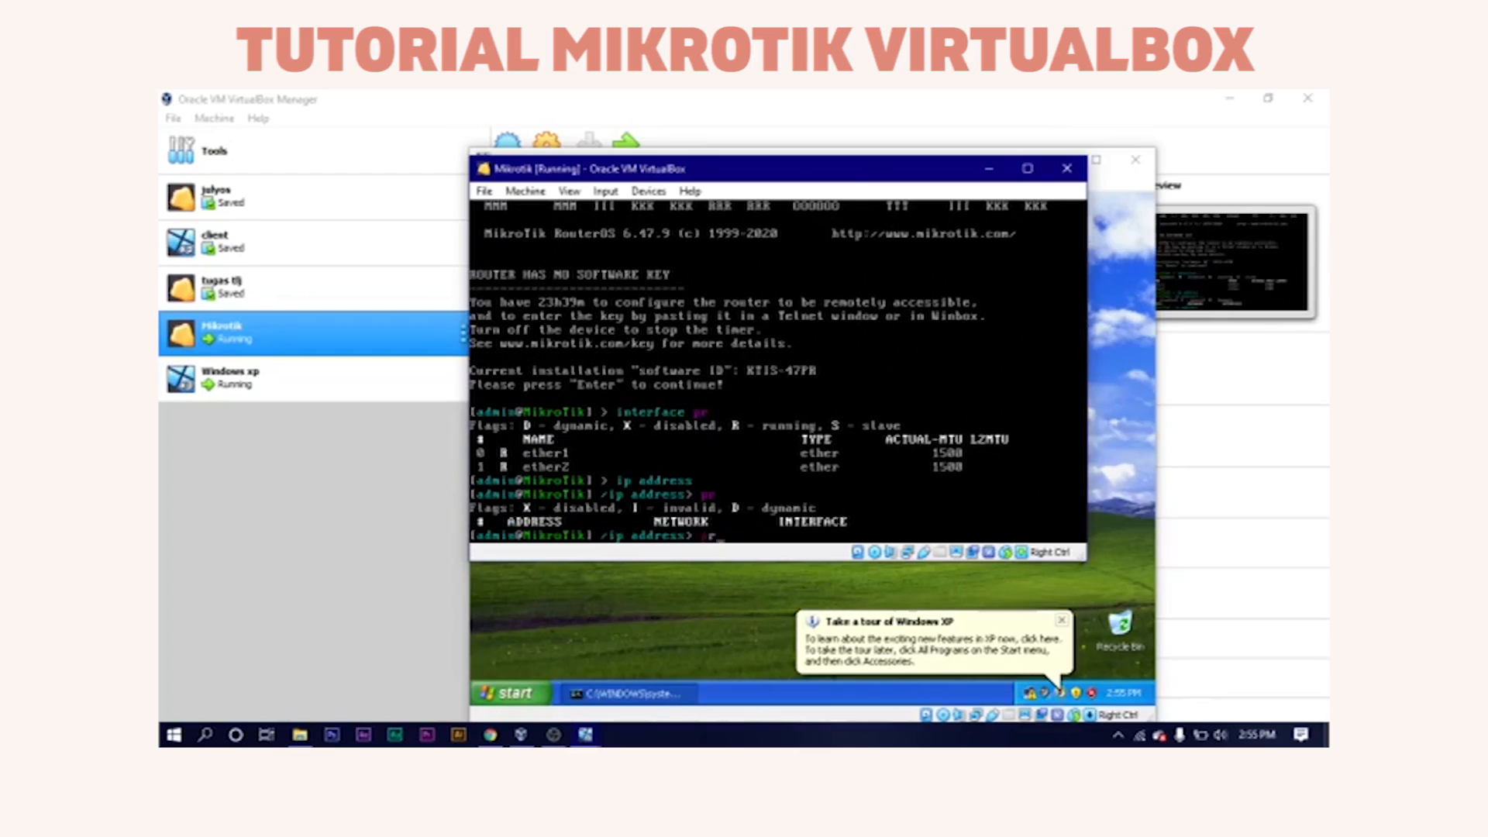
{"action": "key", "text": "Return"}
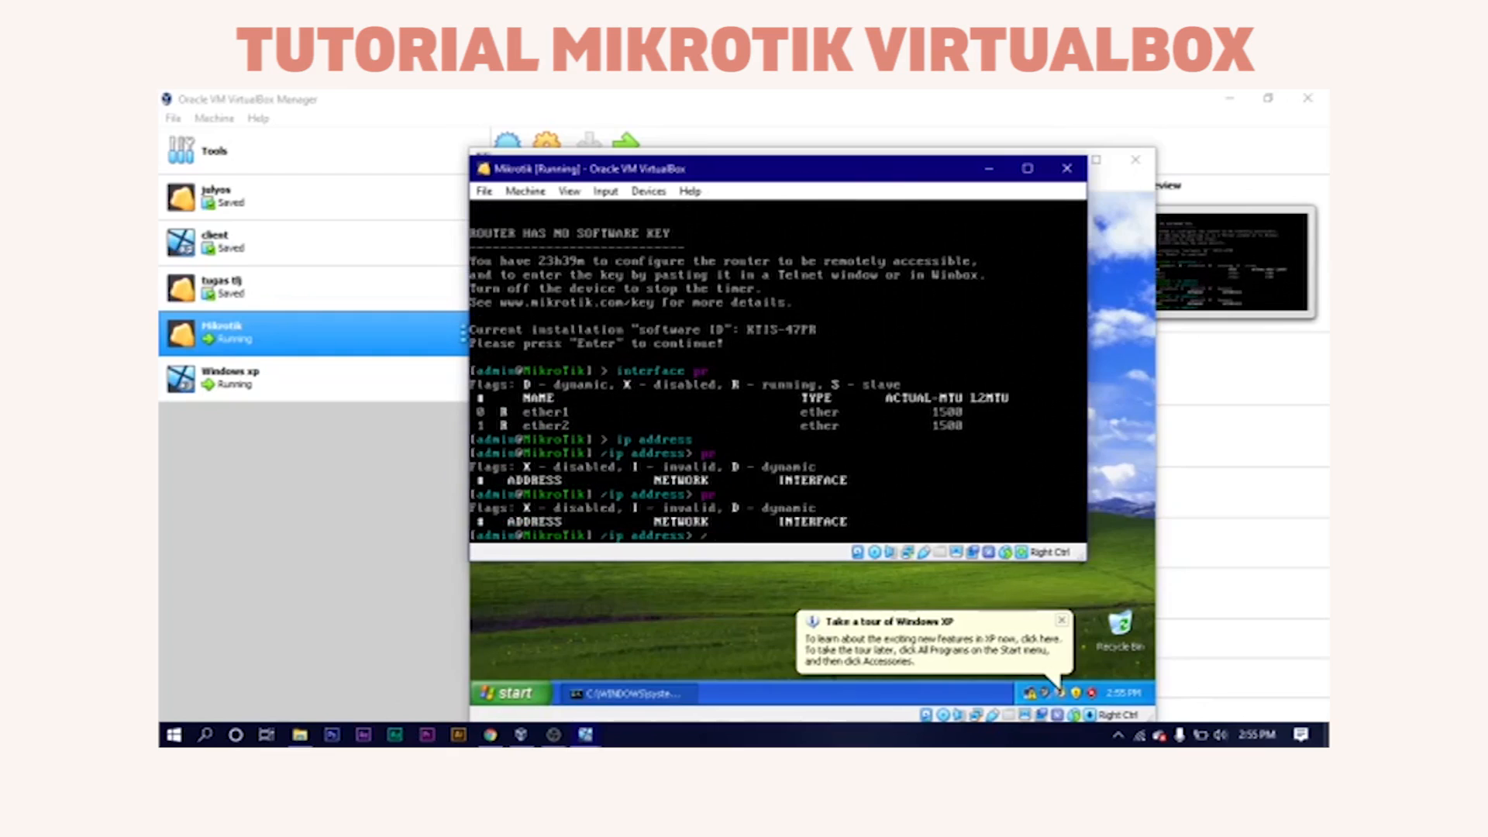
{"action": "type", "text": "/"}
{"action": "key", "text": "Return"}
{"action": "type", "text": "ip address print"}
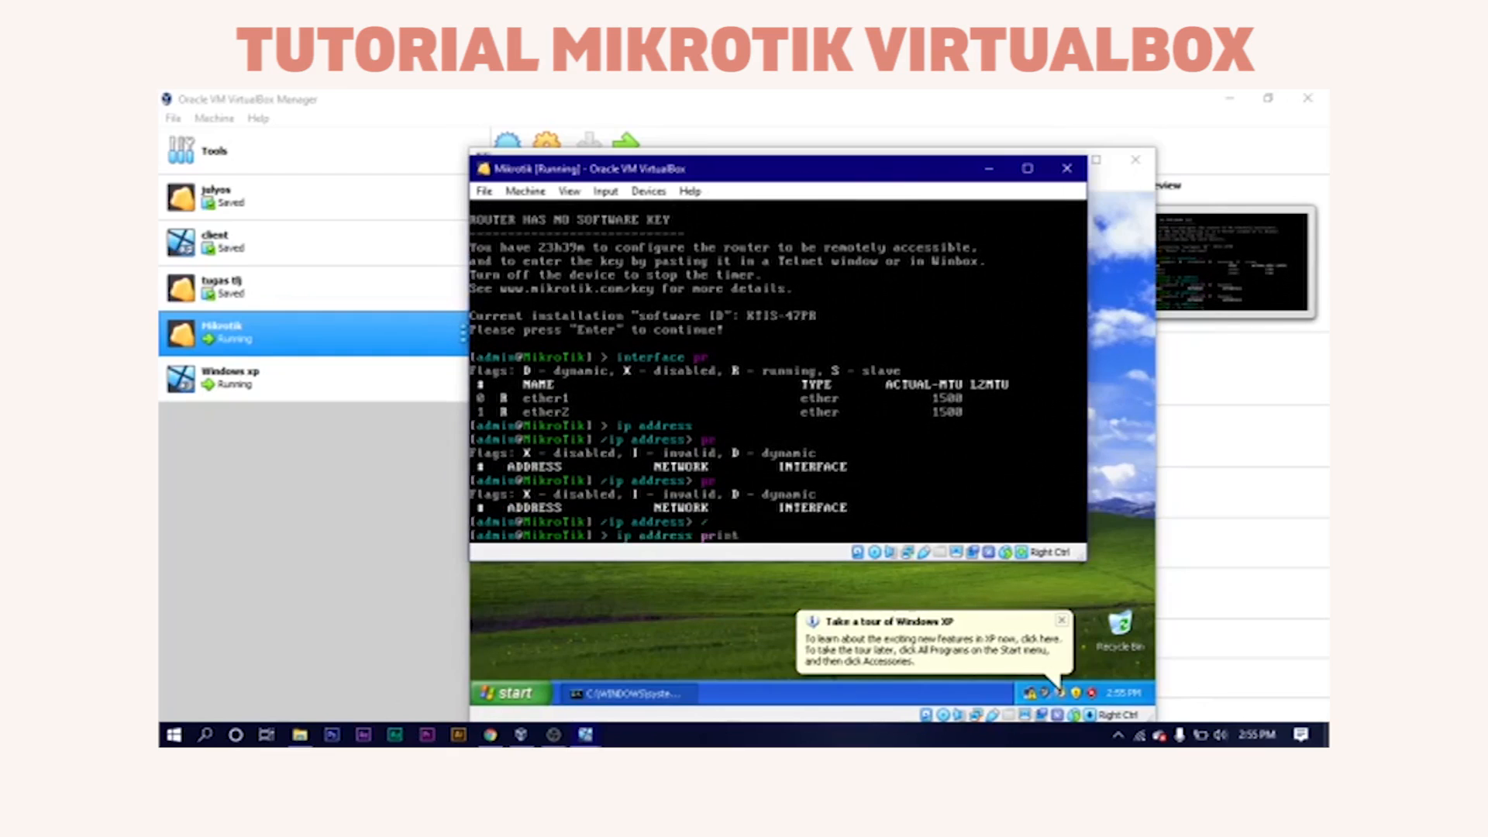
{"action": "key", "text": "Return"}
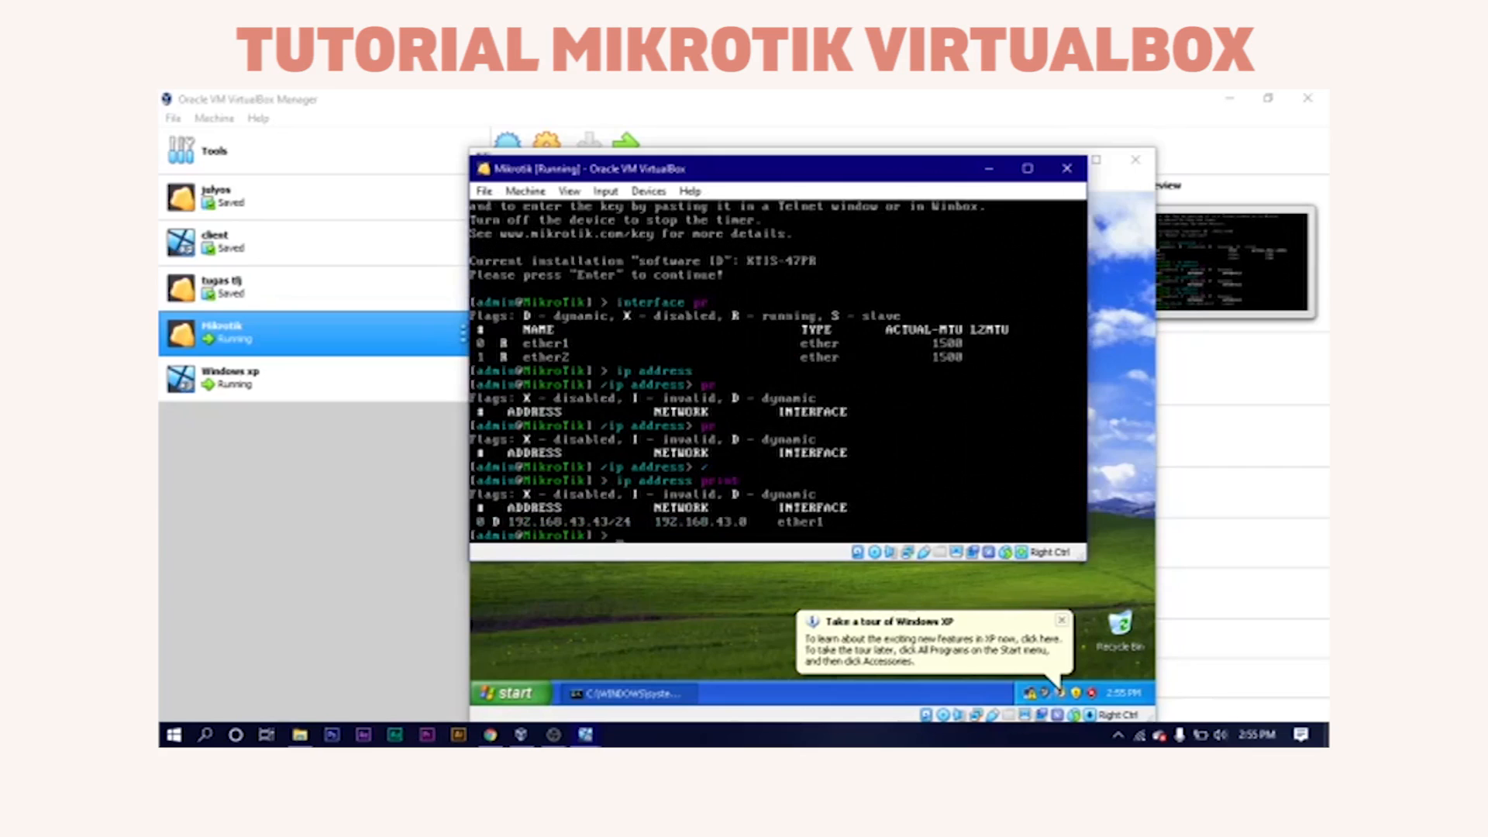
{"action": "left_click", "coordinate": [581, 598]}
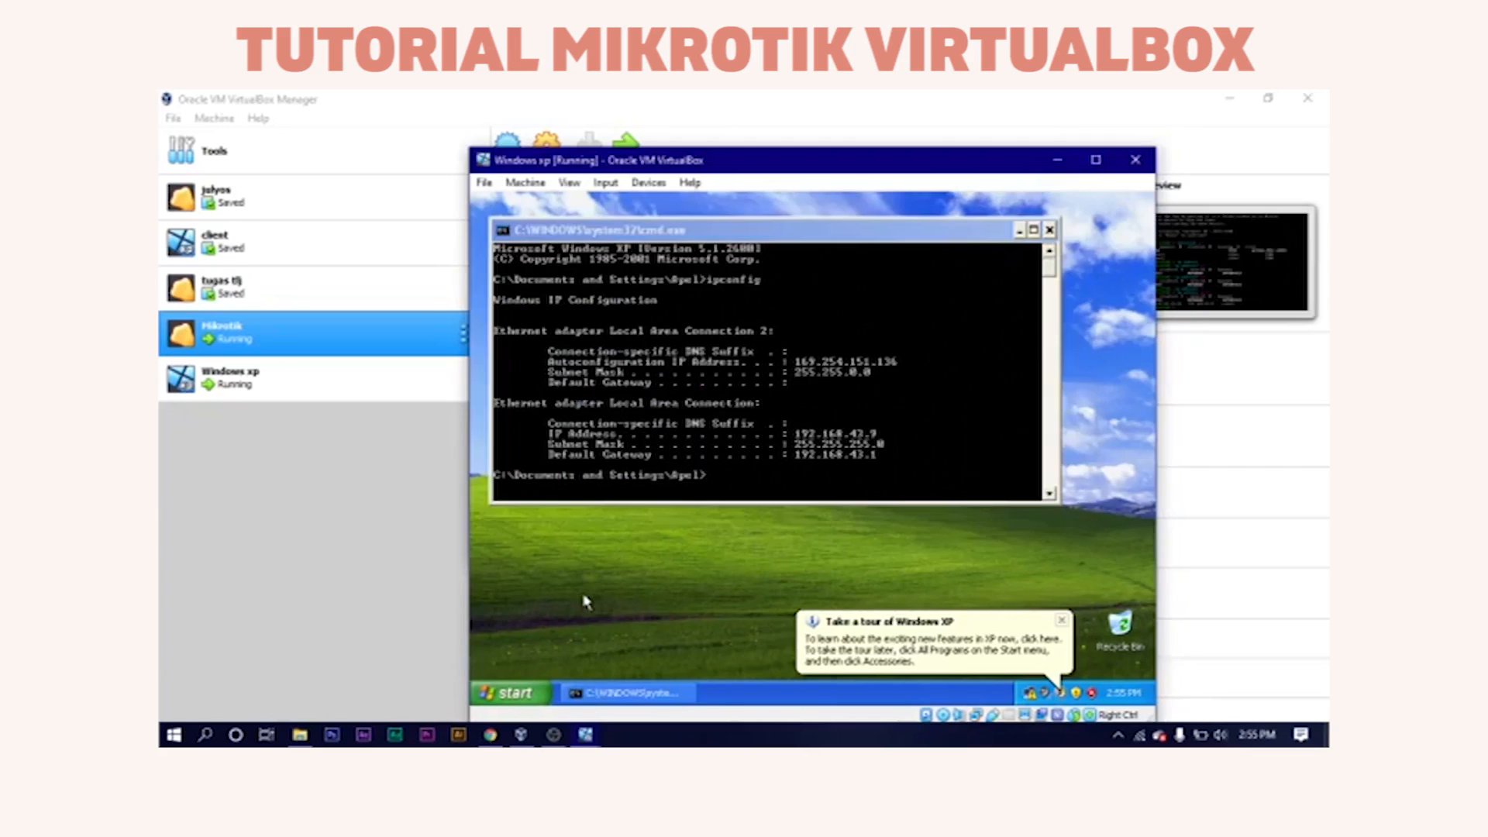
Ping 192.168.43.43 from the XP command prompt and stop it after 3 replies.
{"action": "left_click", "coordinate": [726, 402]}
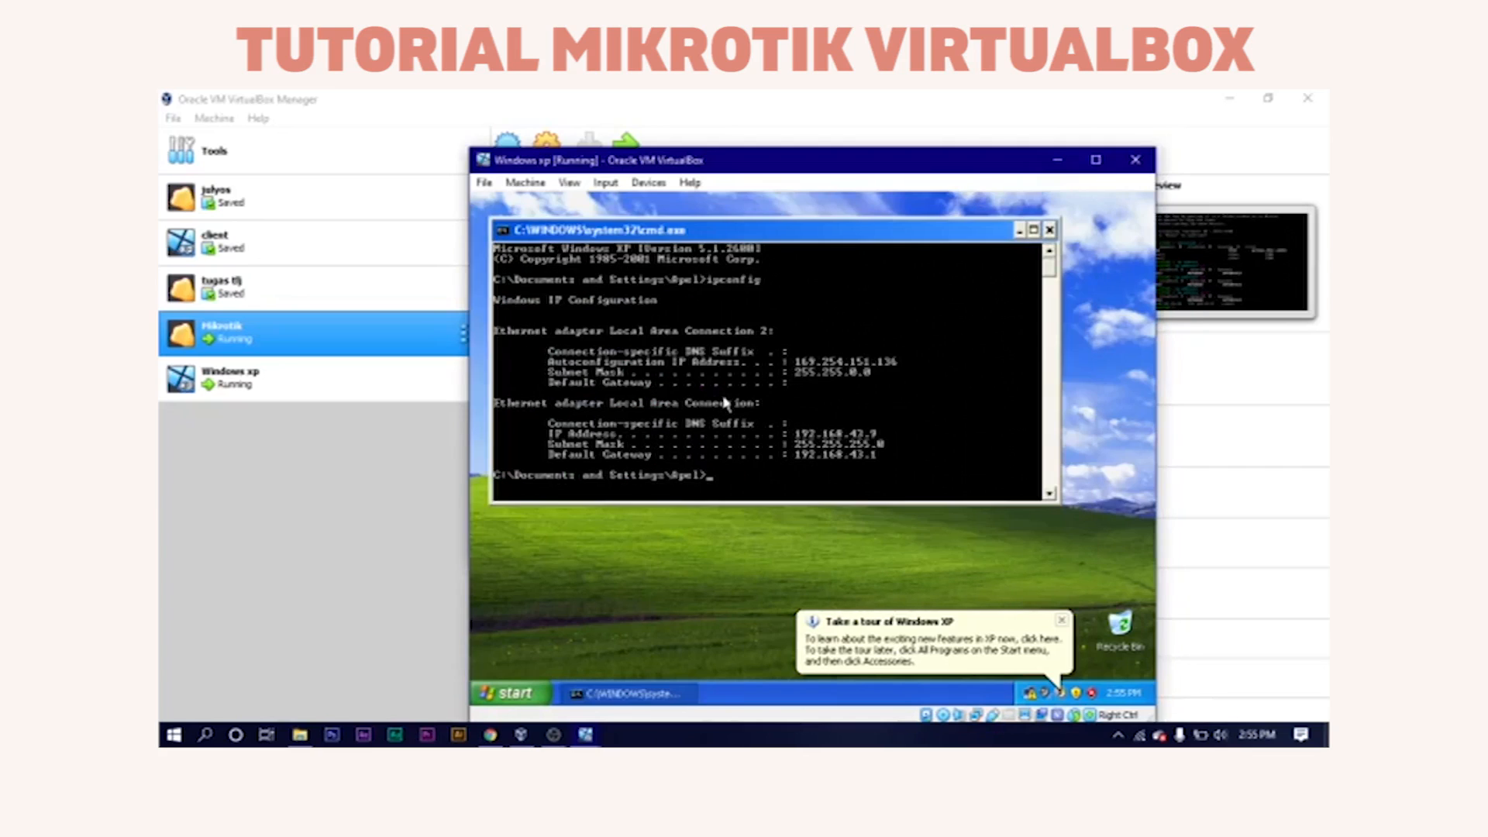
{"action": "type", "text": "ping 192.168.43.43"}
{"action": "key", "text": "Return"}
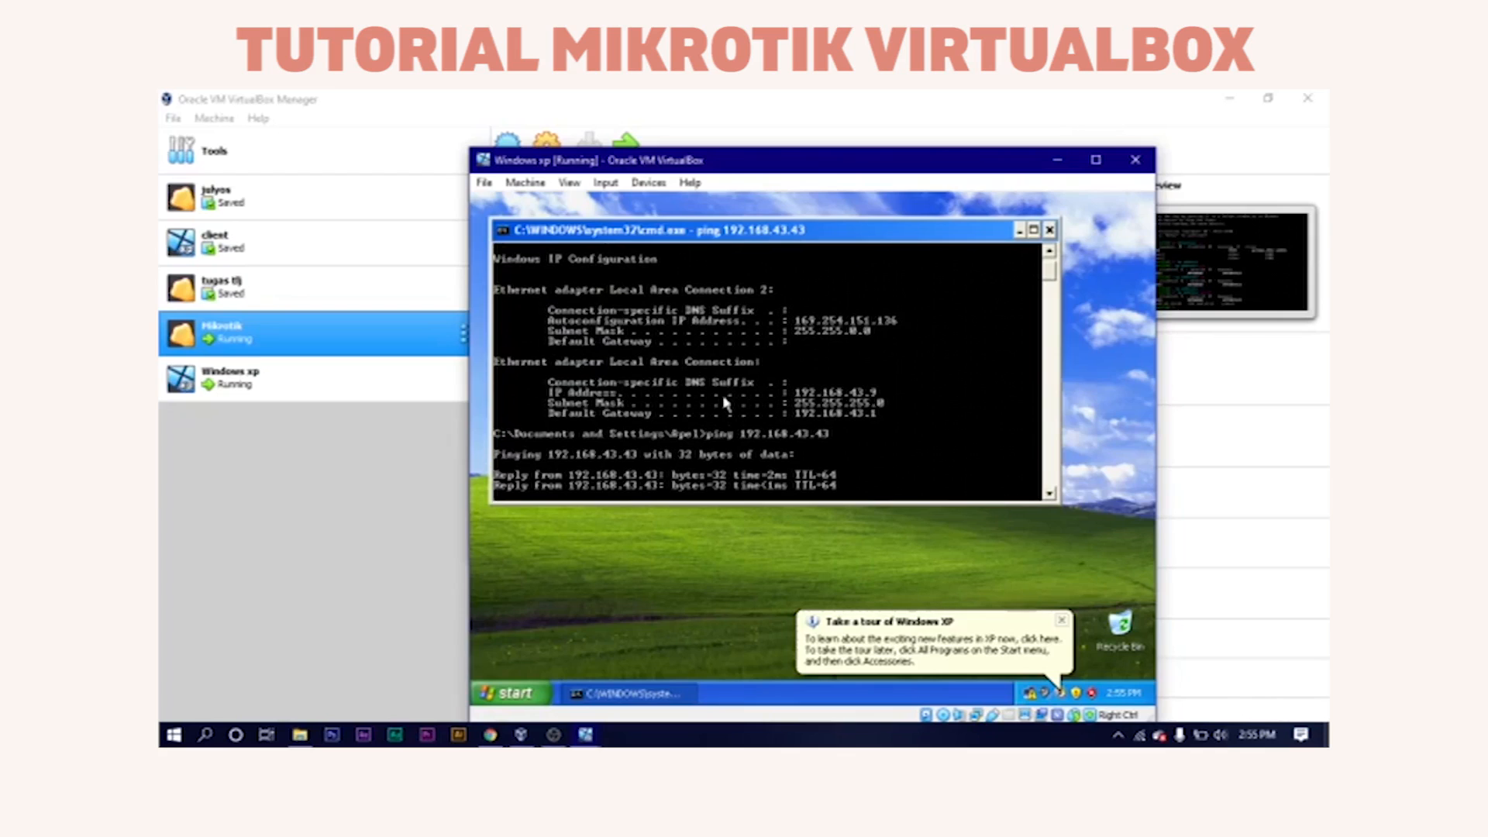
{"action": "key", "text": "ctrl+c"}
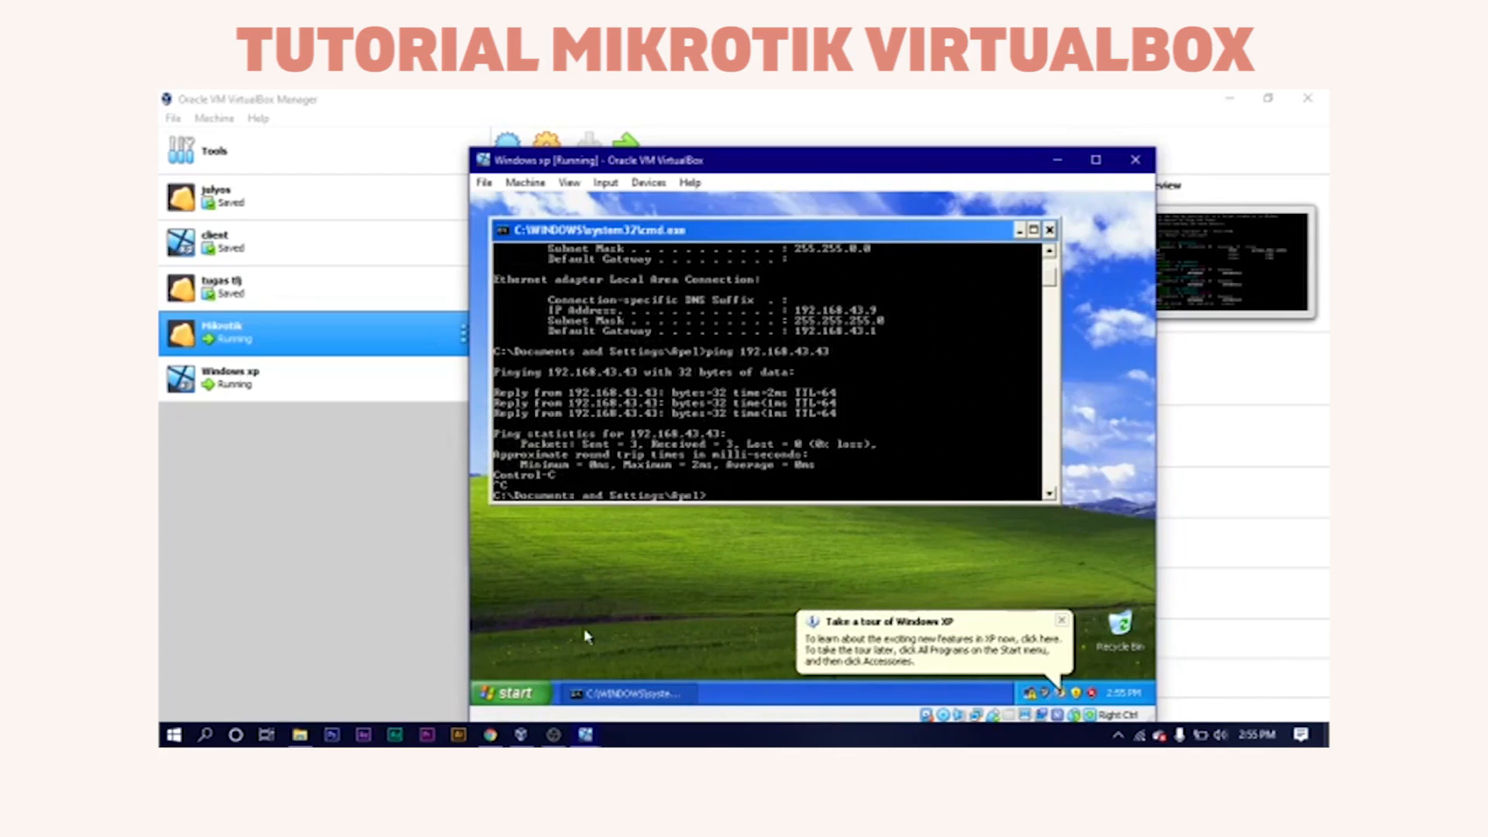
{"action": "mouse_move", "coordinate": [583, 738]}
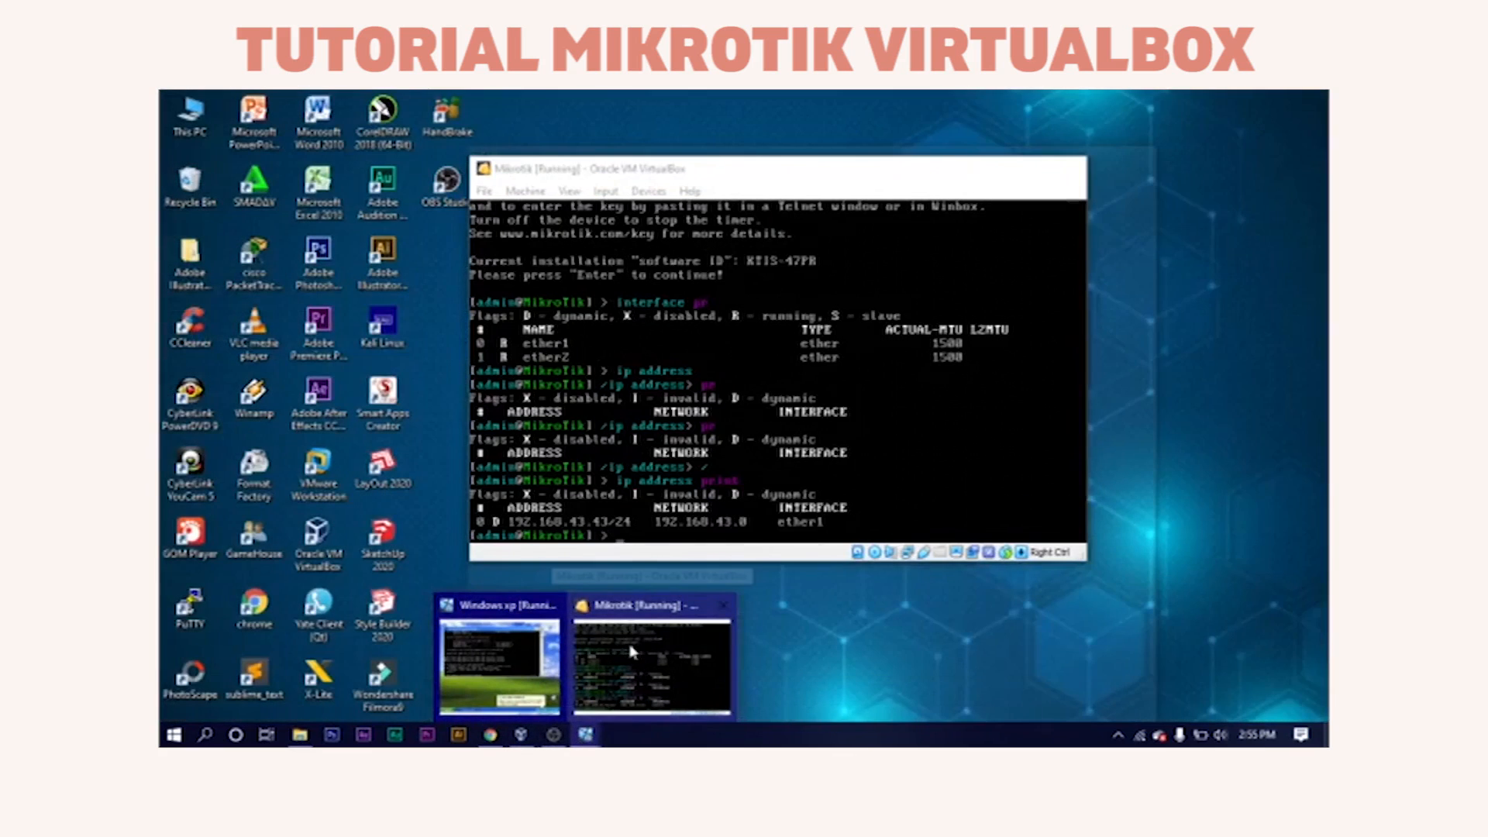
From the MikroTik console, ping 192.168.43.9 and stop it after 3 replies with 0% loss.
{"action": "left_click", "coordinate": [631, 653]}
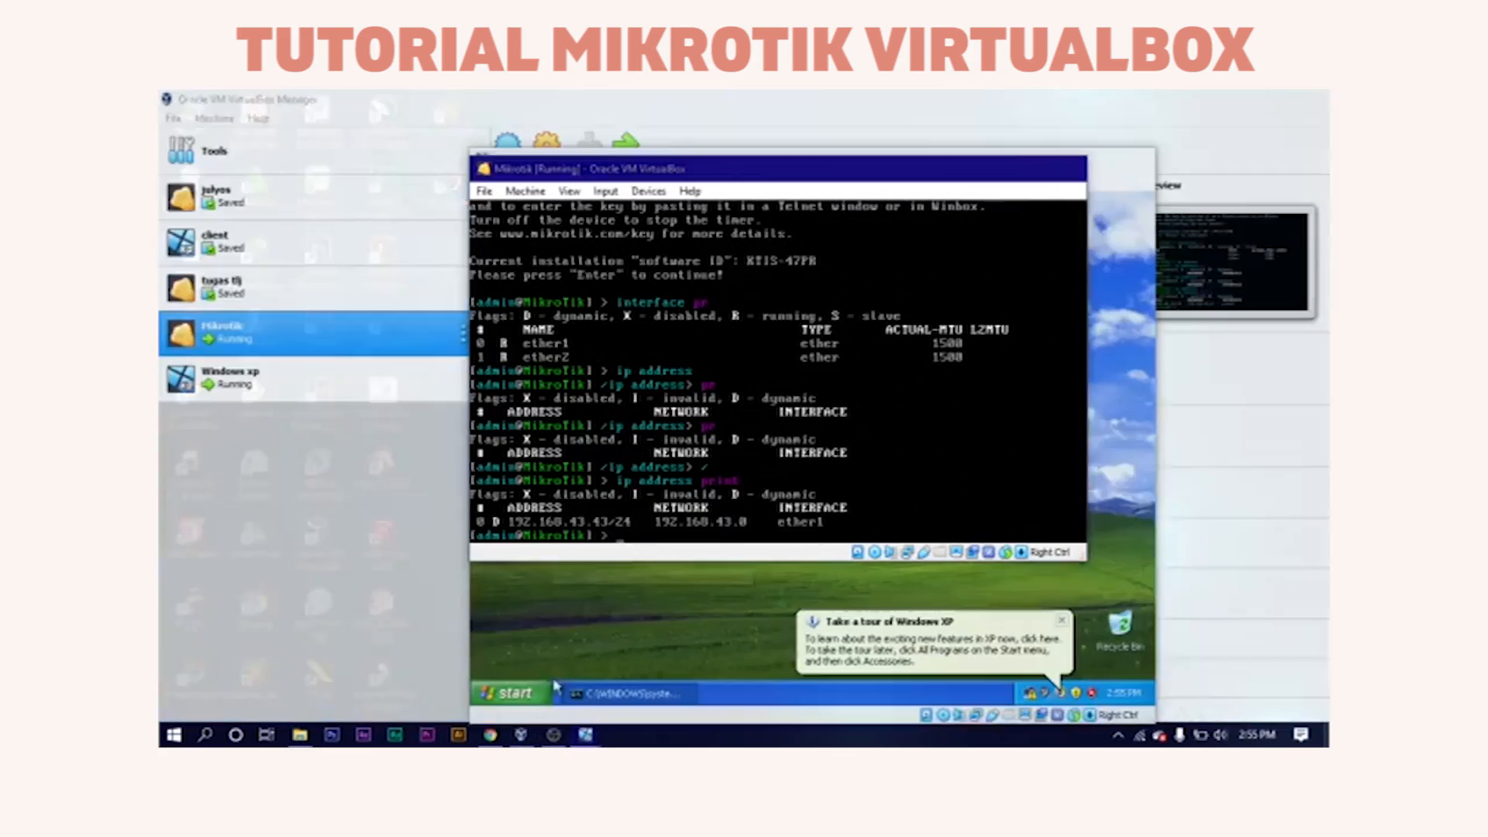
{"action": "left_click", "coordinate": [575, 603]}
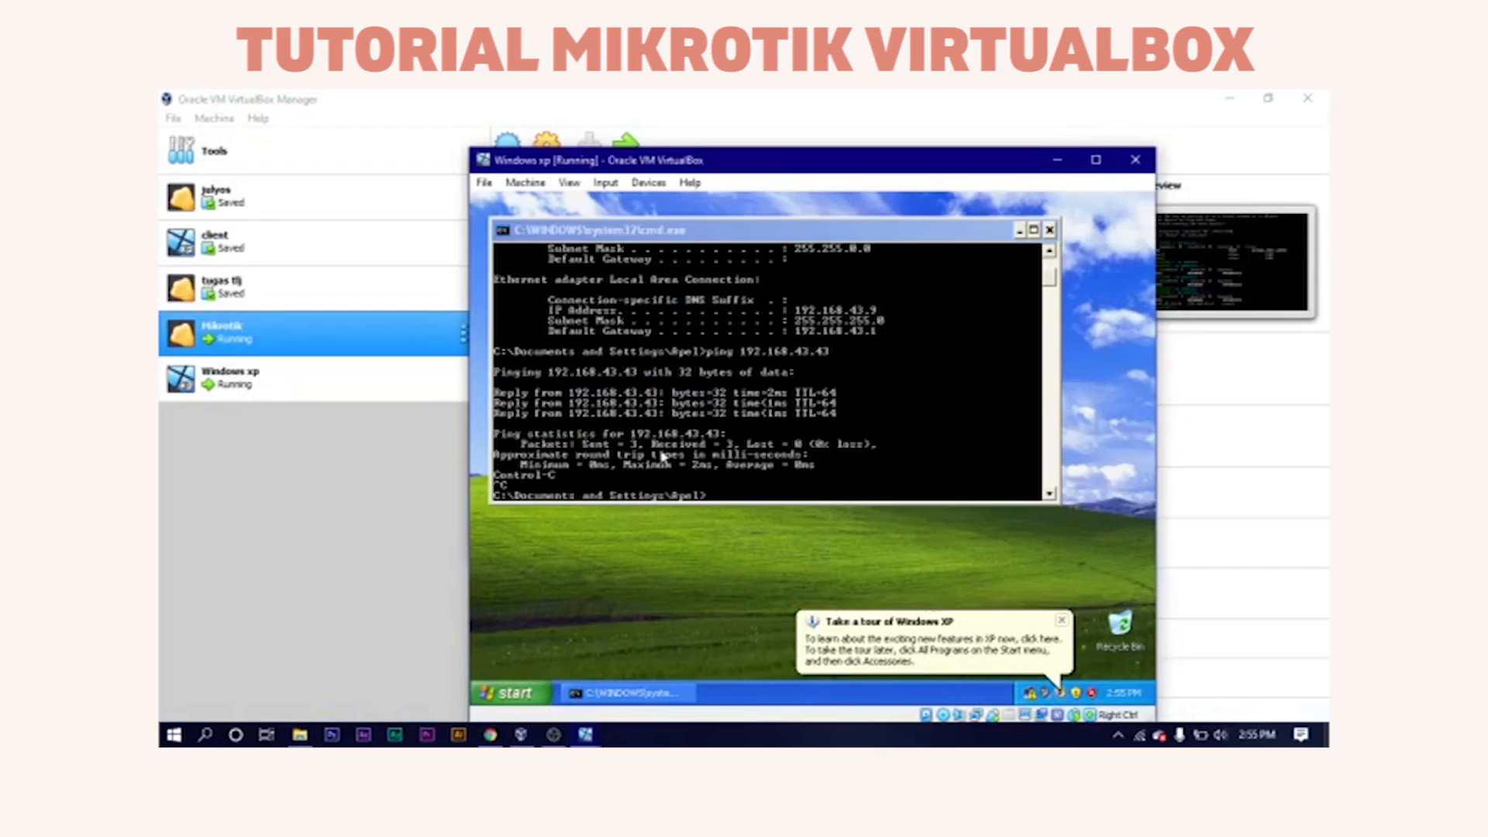
{"action": "left_click", "coordinate": [588, 733]}
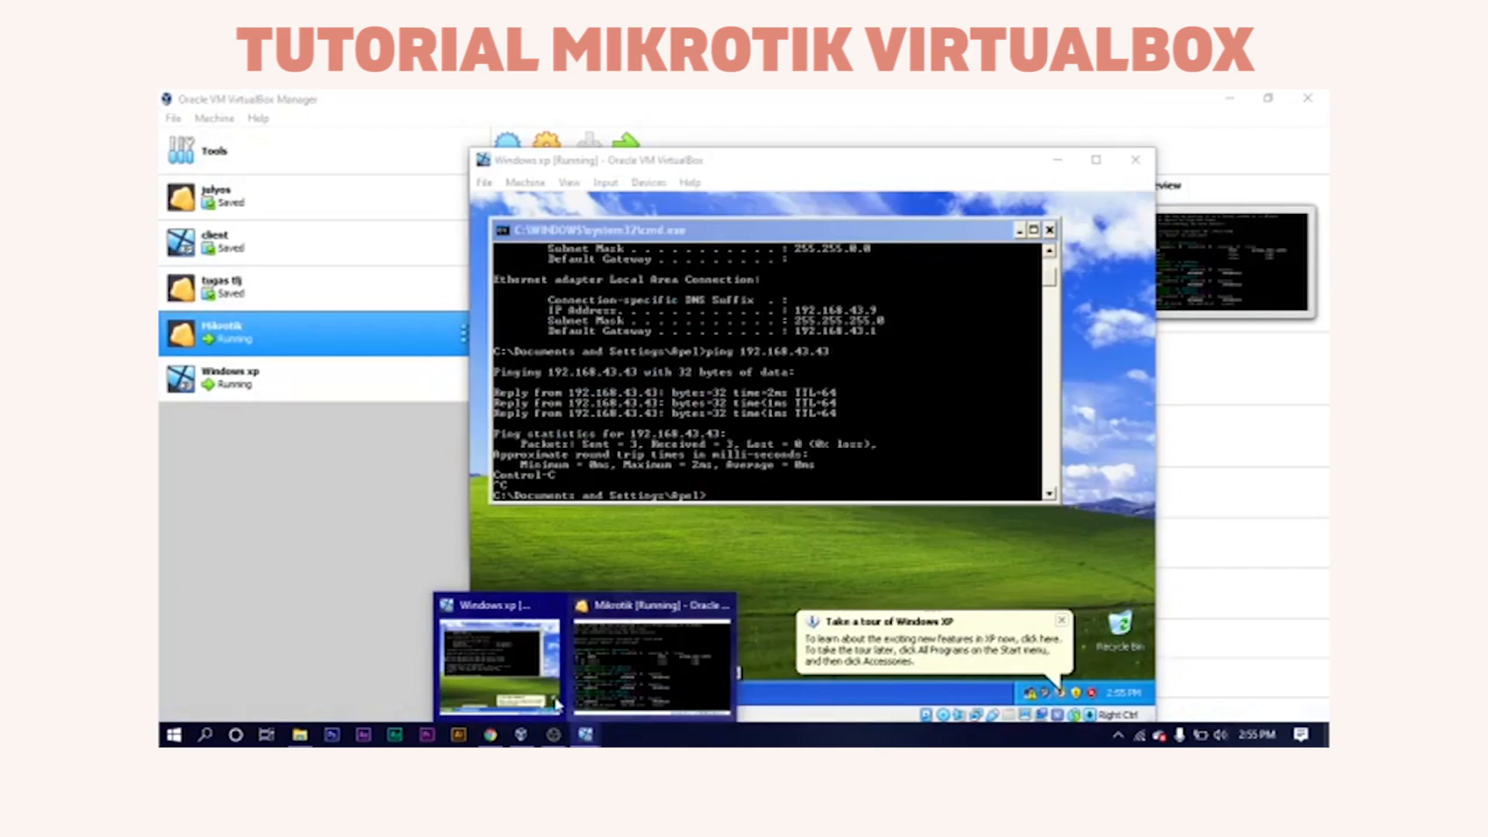
{"action": "left_click", "coordinate": [651, 658]}
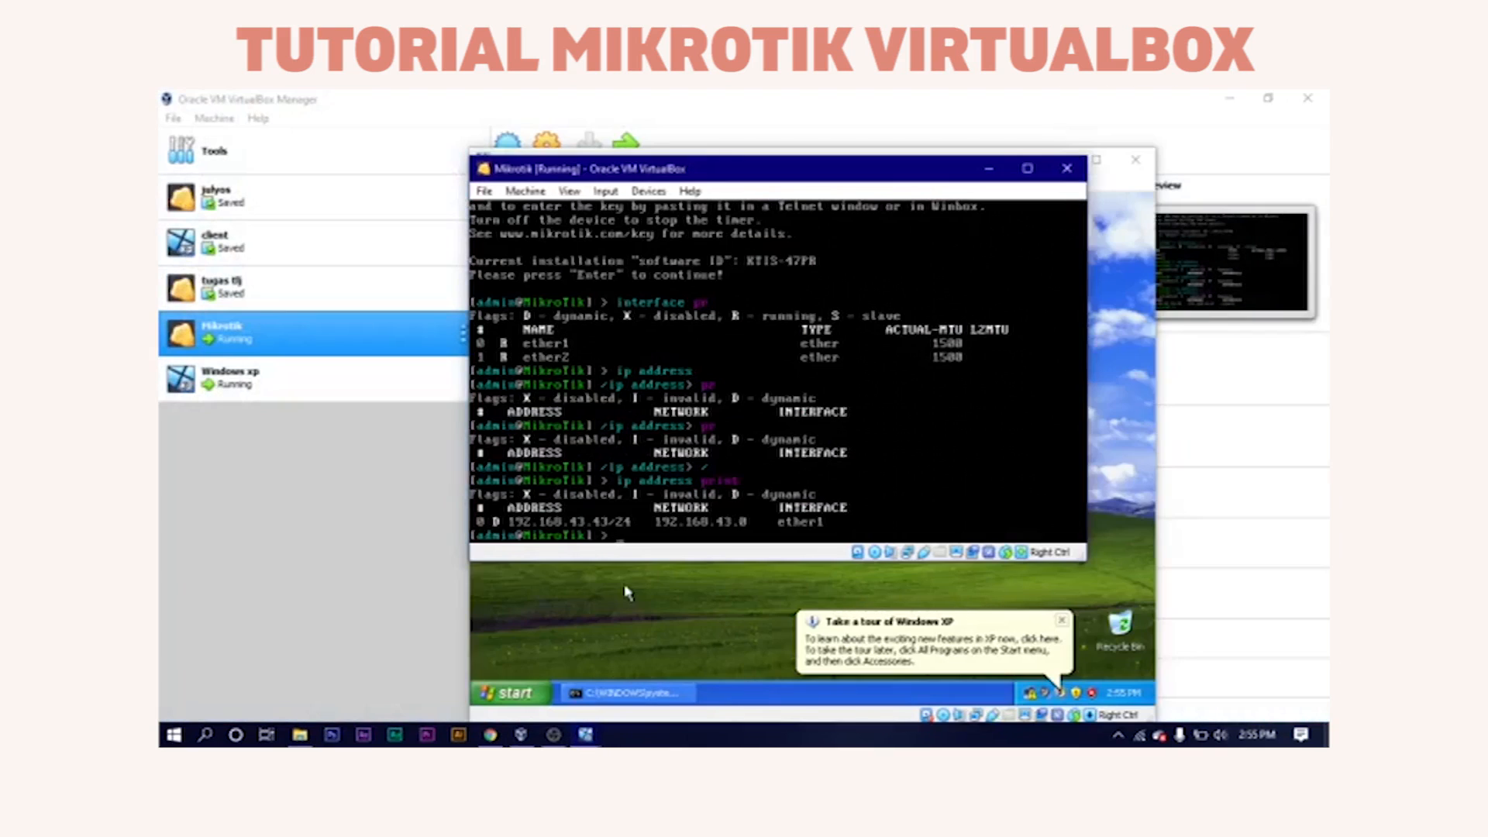
{"action": "type", "text": "ng 192.168.43.9"}
{"action": "key", "text": "Return"}
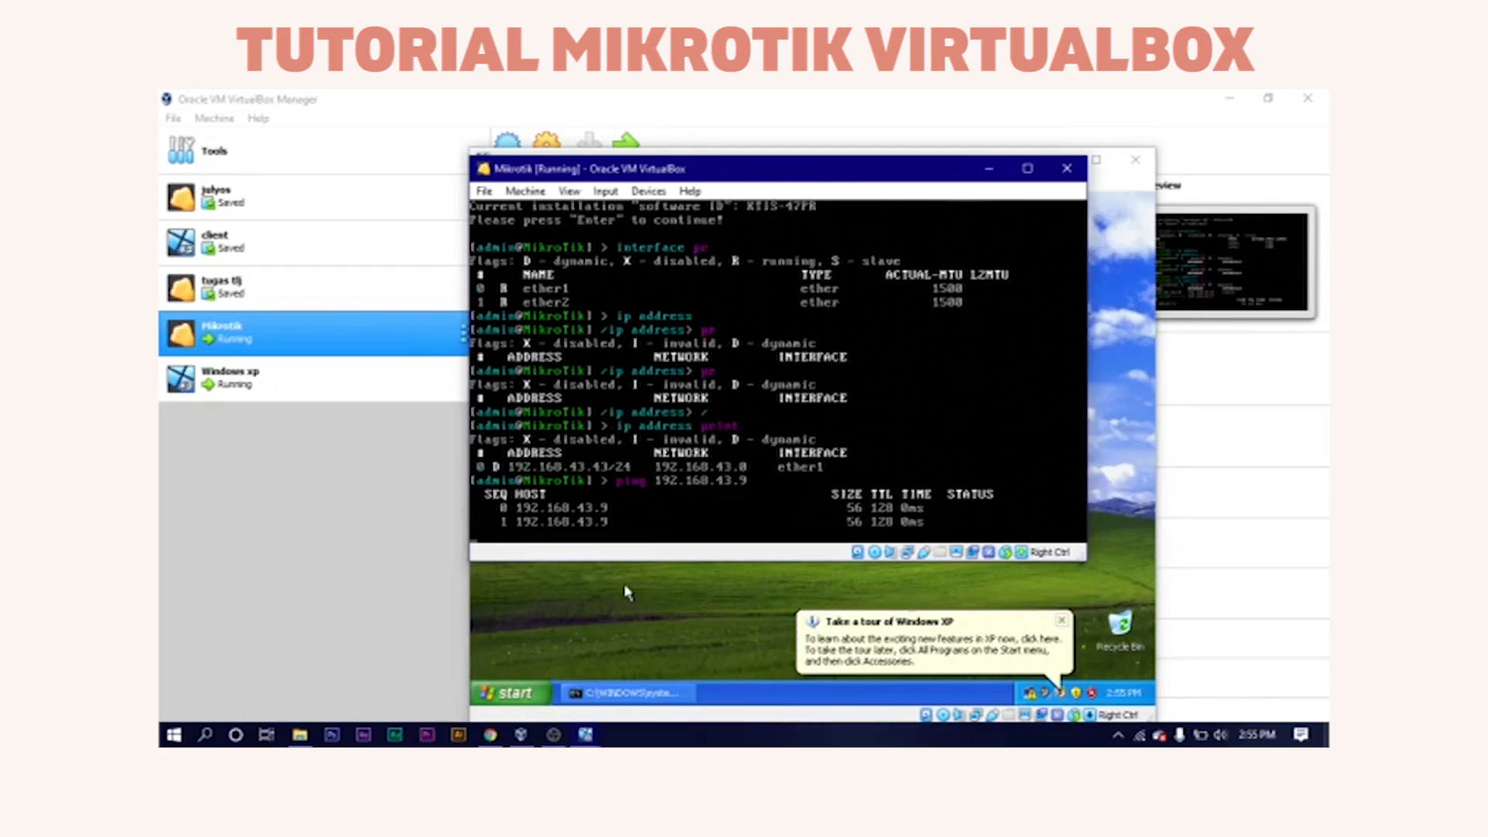
{"action": "key", "text": "ctrl+c"}
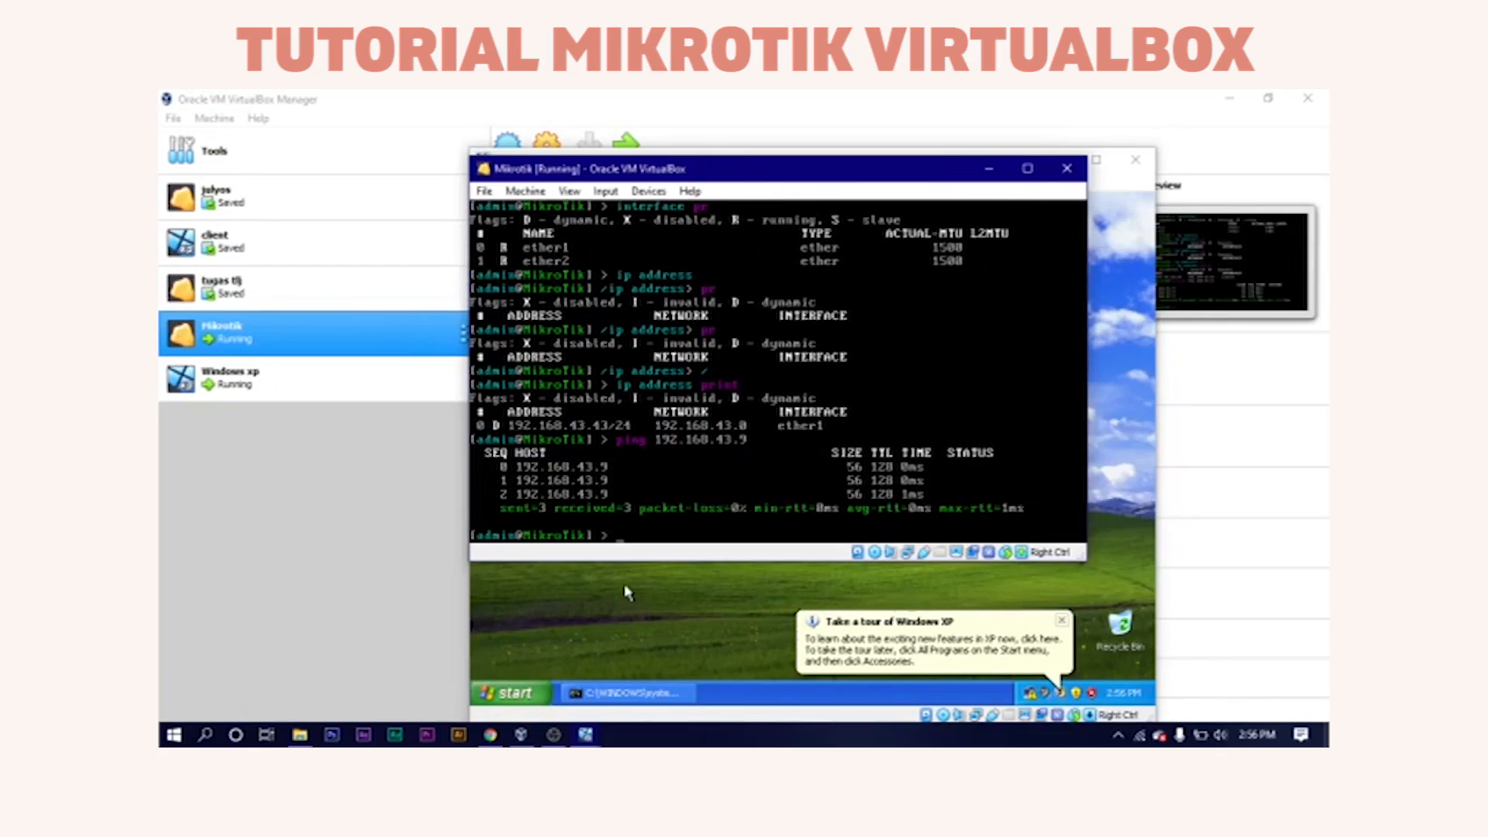
{"action": "mouse_move", "coordinate": [554, 735]}
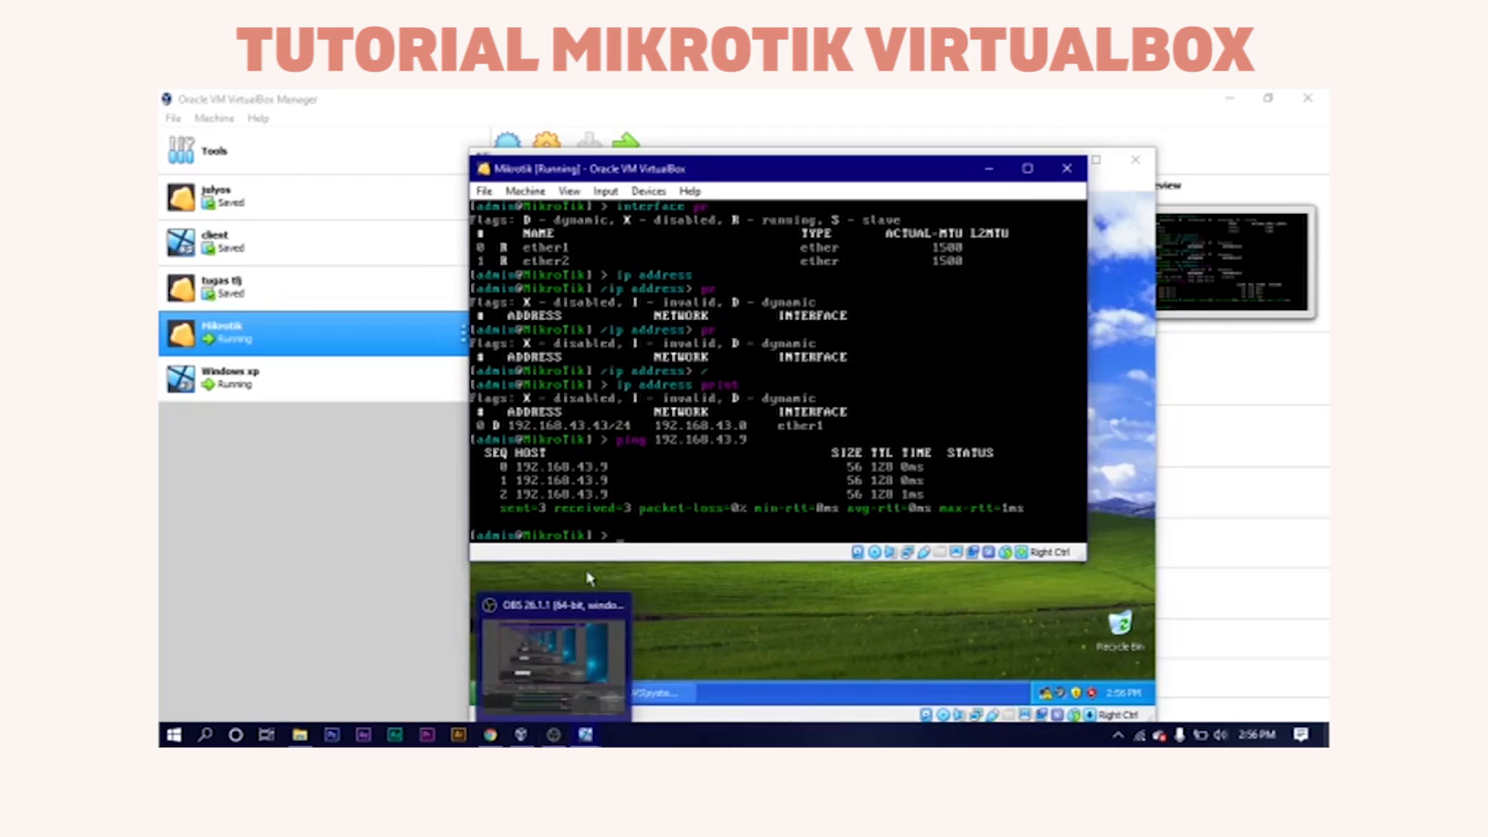
Shut down the MikroTik router with 'system shutdown', confirming with y.
{"action": "type", "text": "s"}
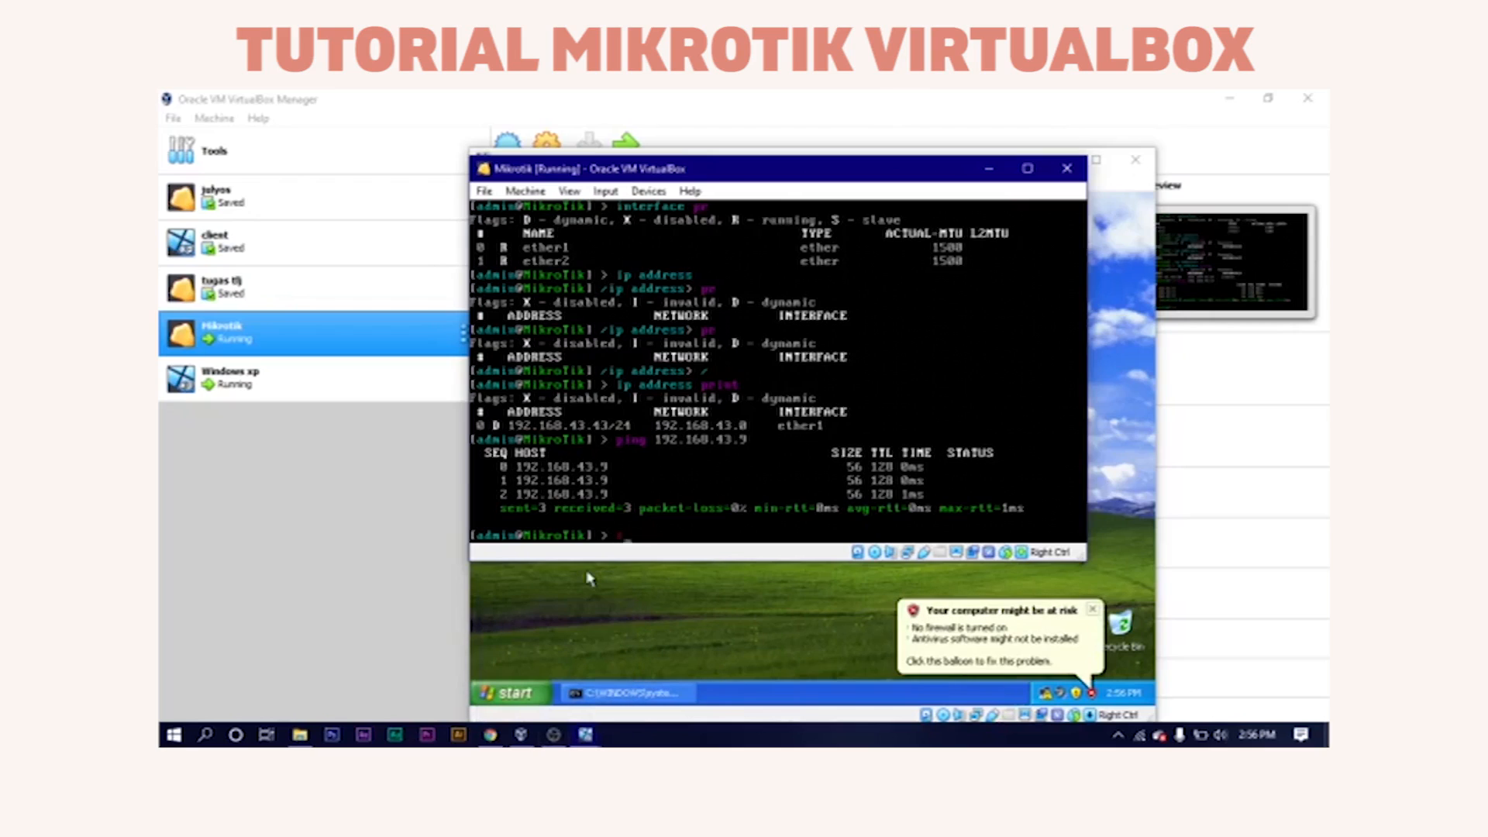
{"action": "type", "text": "ystem sh"}
{"action": "key", "text": "Return"}
{"action": "type", "text": "y"}
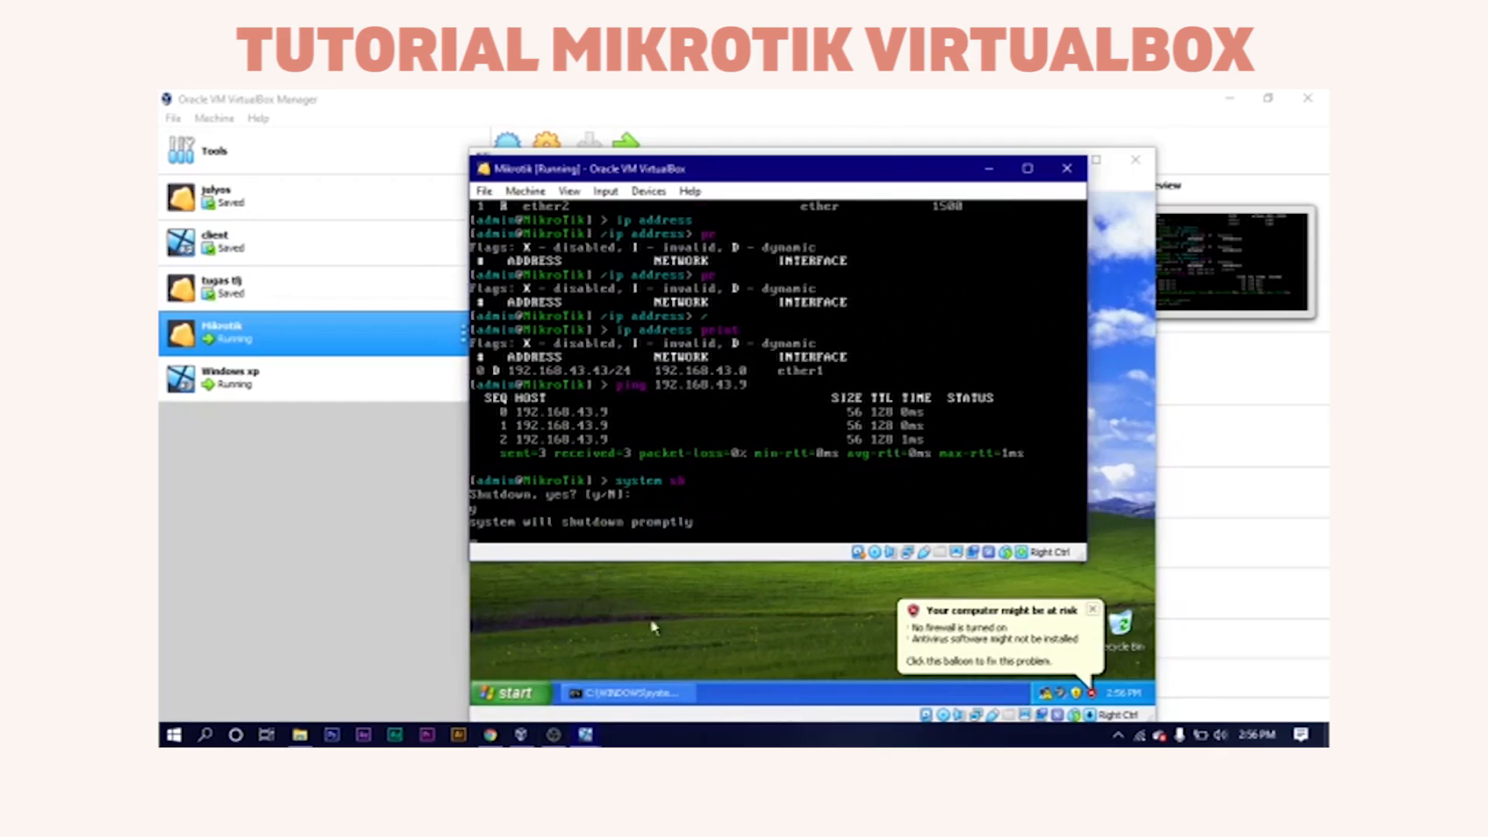
Restore the Windows xp machine window and open its Start menu.
{"action": "left_click", "coordinate": [591, 694]}
{"action": "left_click", "coordinate": [586, 735]}
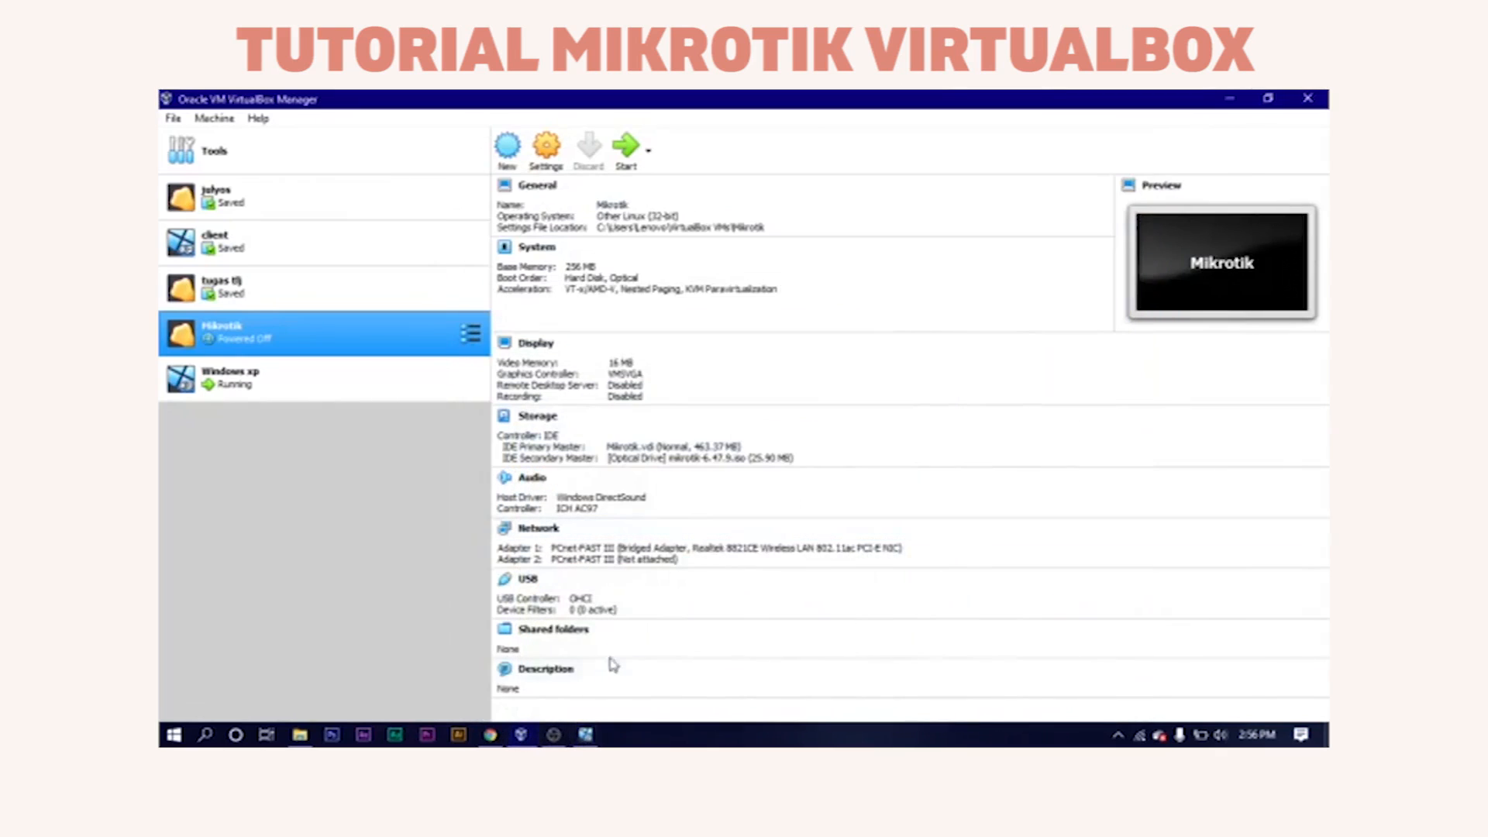
{"action": "left_click", "coordinate": [586, 736]}
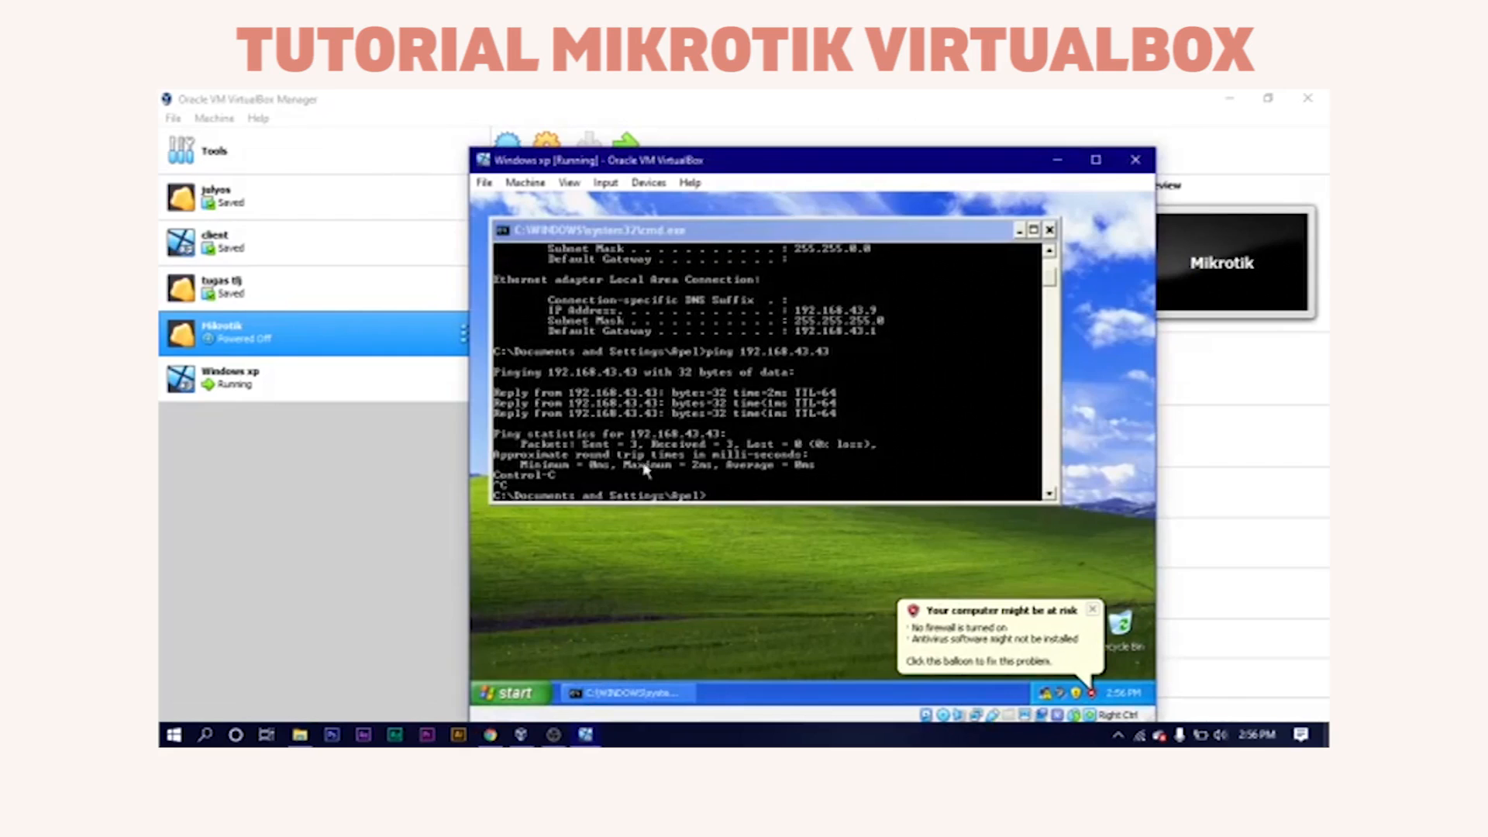
{"action": "left_click", "coordinate": [499, 697]}
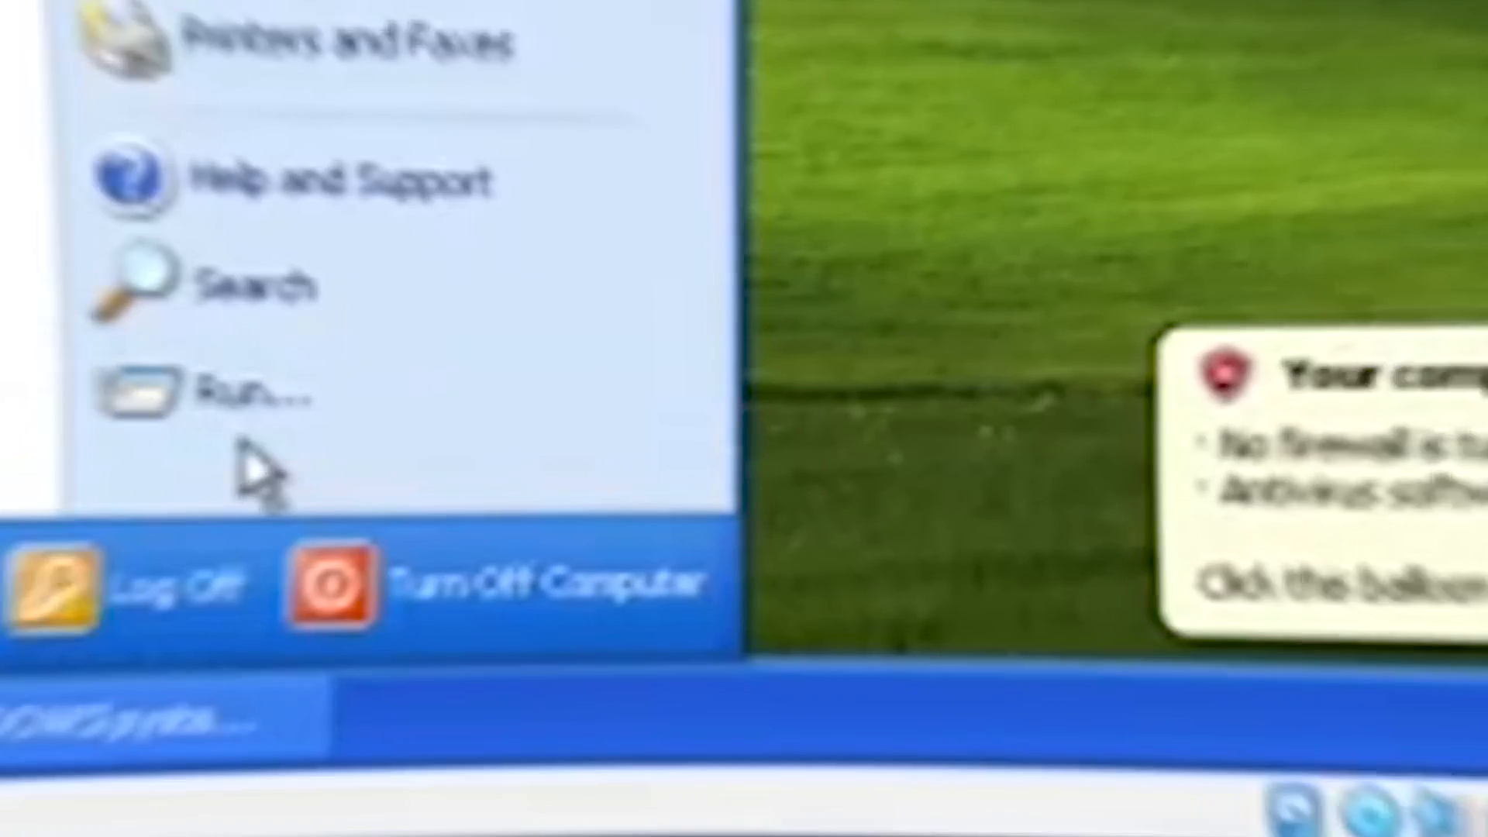